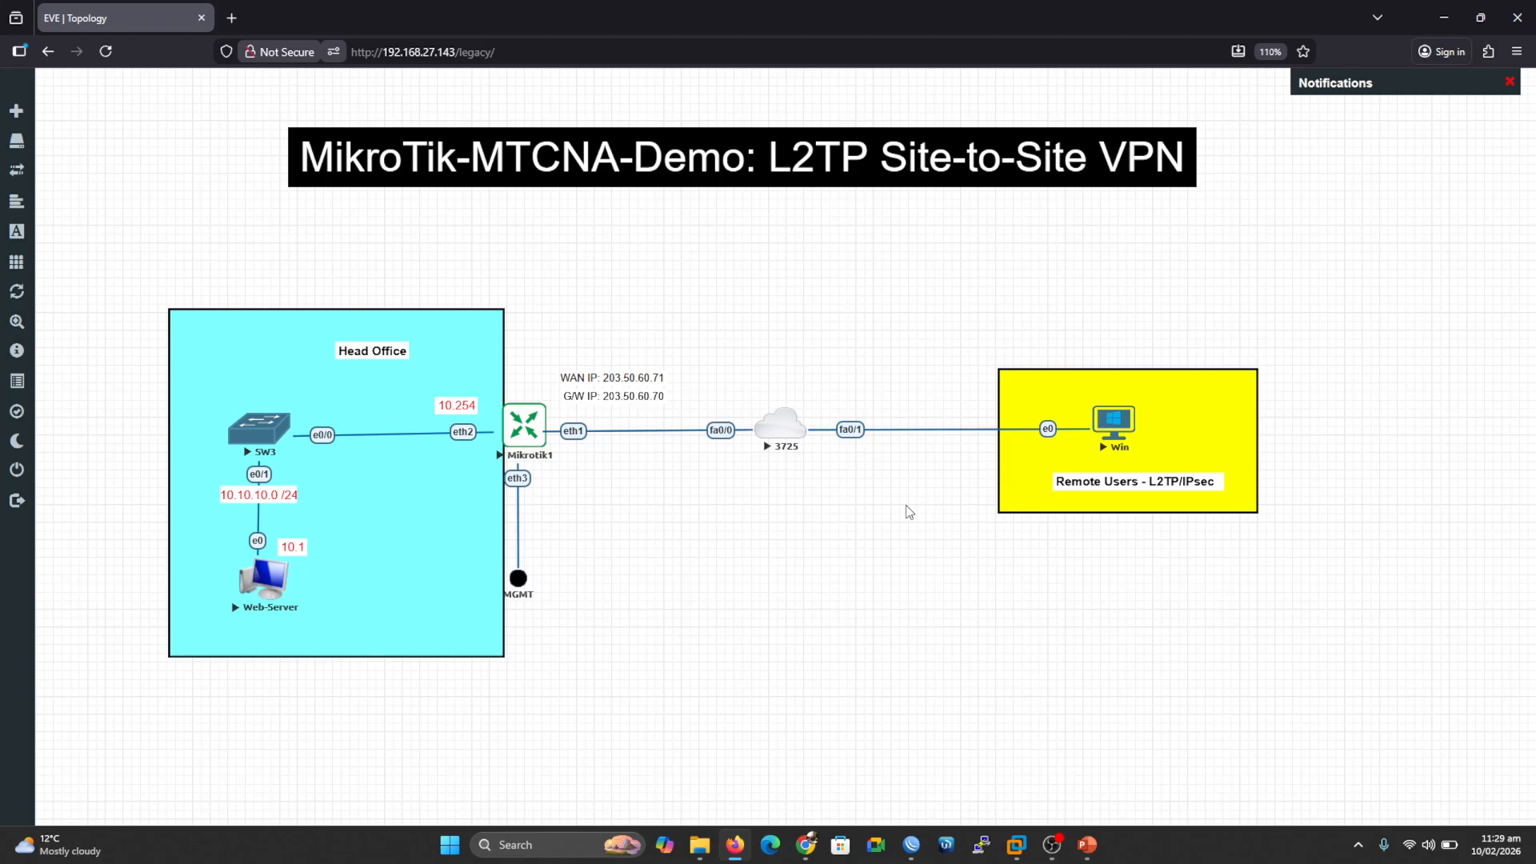
Step: Annotate the topology: mark the Win client, the VPN path and the Web-Server destination, then clear the marks
{"action": "mouse_move", "coordinate": [1169, 413]}
{"action": "left_mouse_down"}
{"action": "mouse_move", "coordinate": [1175, 426]}
{"action": "mouse_move", "coordinate": [1229, 383]}
{"action": "left_mouse_up"}
{"action": "left_click_drag", "start_coordinate": [1101, 468], "coordinate": [1128, 472]}
{"action": "mouse_move", "coordinate": [1104, 396]}
{"action": "left_mouse_down"}
{"action": "mouse_move", "coordinate": [948, 374]}
{"action": "mouse_move", "coordinate": [736, 426]}
{"action": "mouse_move", "coordinate": [420, 445]}
{"action": "mouse_move", "coordinate": [314, 549]}
{"action": "mouse_move", "coordinate": [303, 593]}
{"action": "mouse_move", "coordinate": [328, 573]}
{"action": "left_mouse_up"}
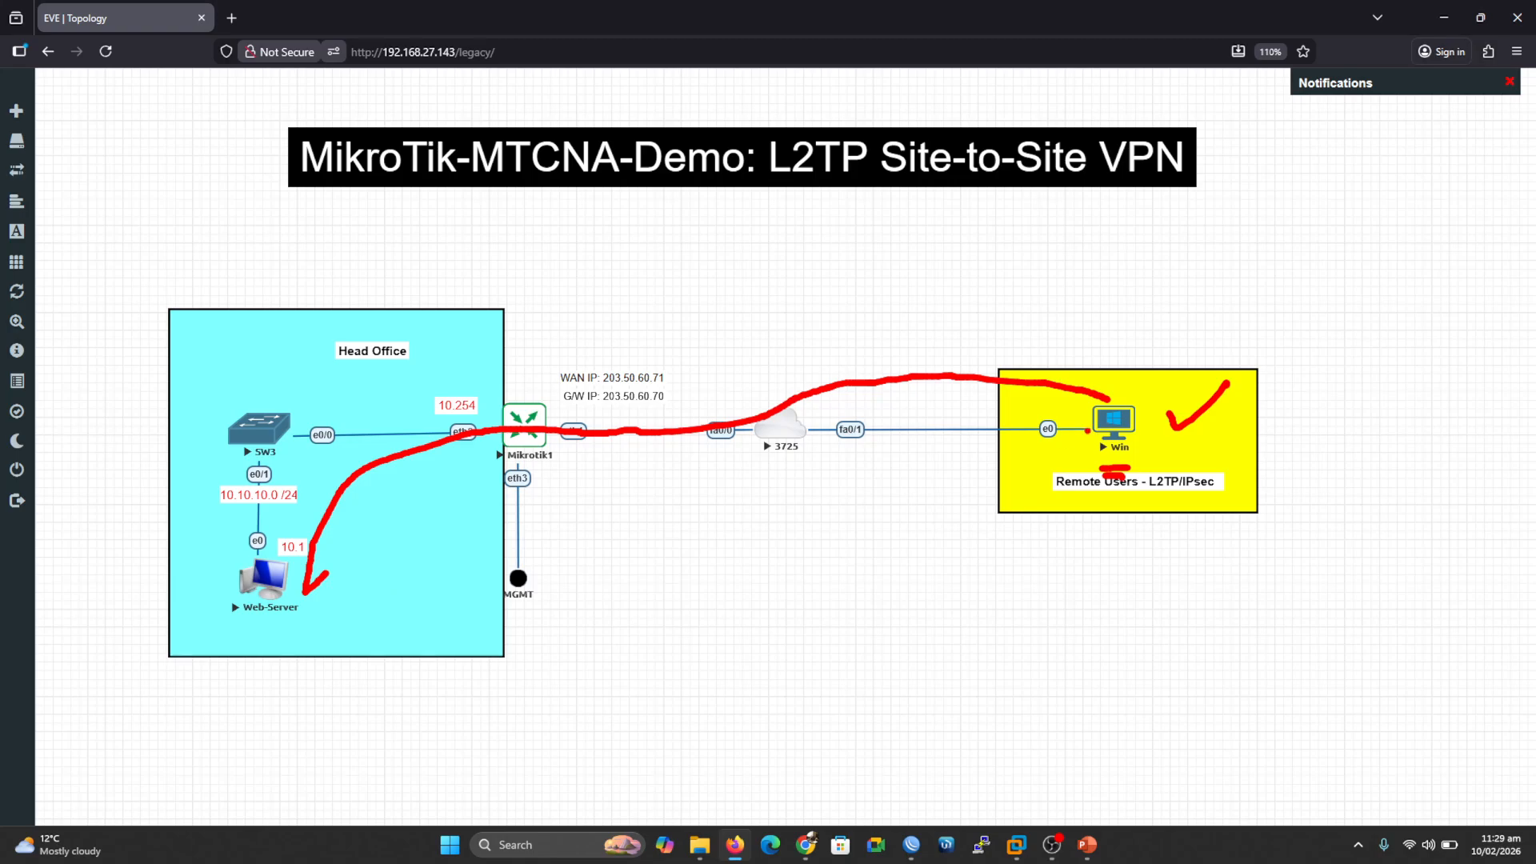
{"action": "mouse_move", "coordinate": [1137, 385]}
{"action": "left_mouse_down"}
{"action": "mouse_move", "coordinate": [1148, 396]}
{"action": "mouse_move", "coordinate": [1171, 357]}
{"action": "left_mouse_up"}
{"action": "mouse_move", "coordinate": [293, 500]}
{"action": "left_mouse_down"}
{"action": "mouse_move", "coordinate": [202, 637]}
{"action": "mouse_move", "coordinate": [407, 561]}
{"action": "mouse_move", "coordinate": [286, 501]}
{"action": "left_mouse_up"}
{"action": "key", "text": "Escape"}
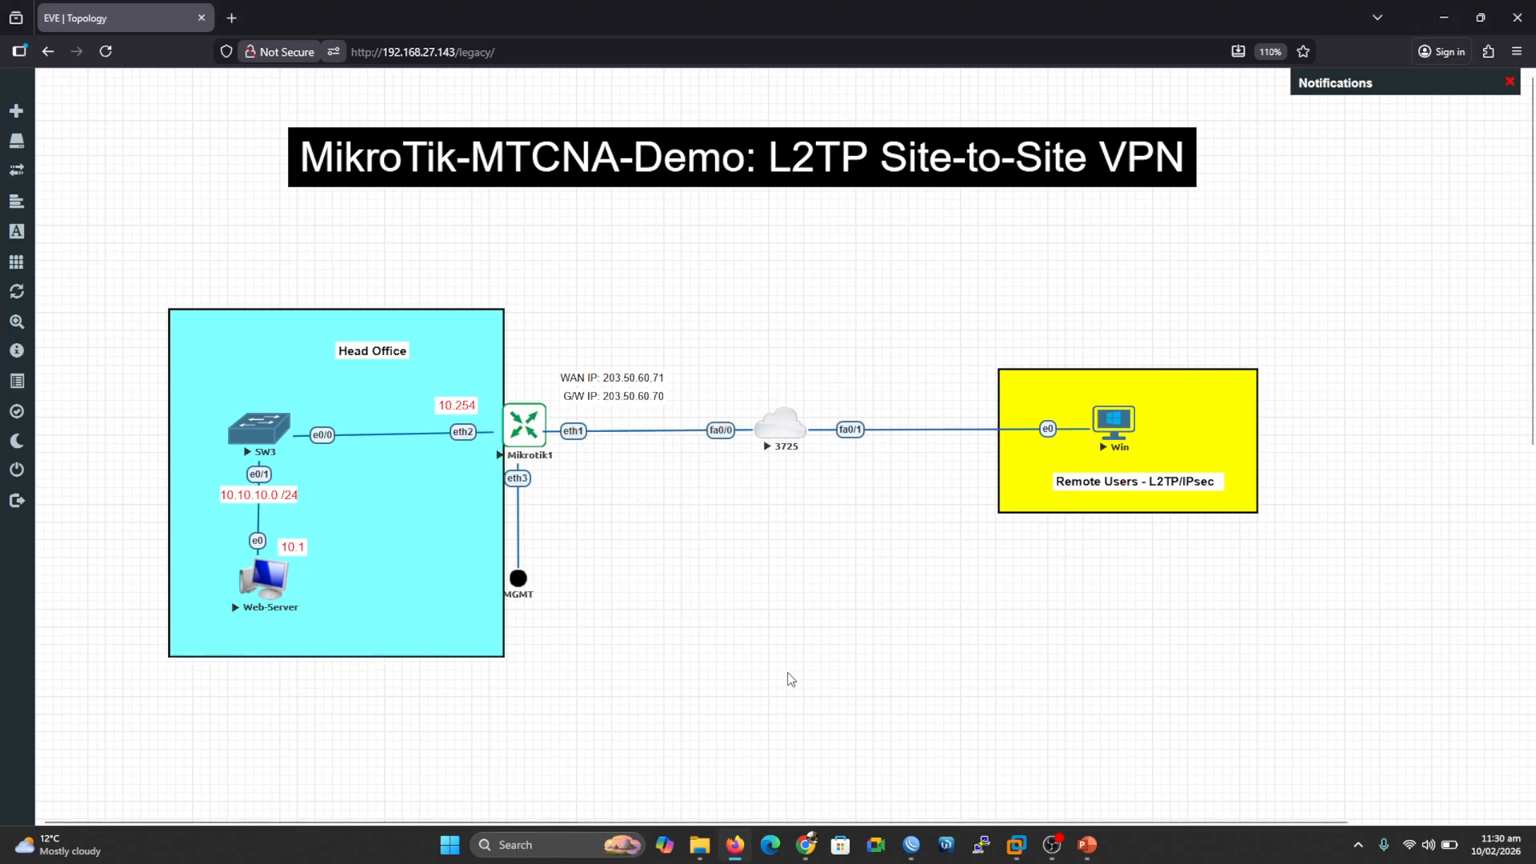
Step: Close the address list and save the L2TP server with Use IPsec set to required
{"action": "mouse_move", "coordinate": [912, 853]}
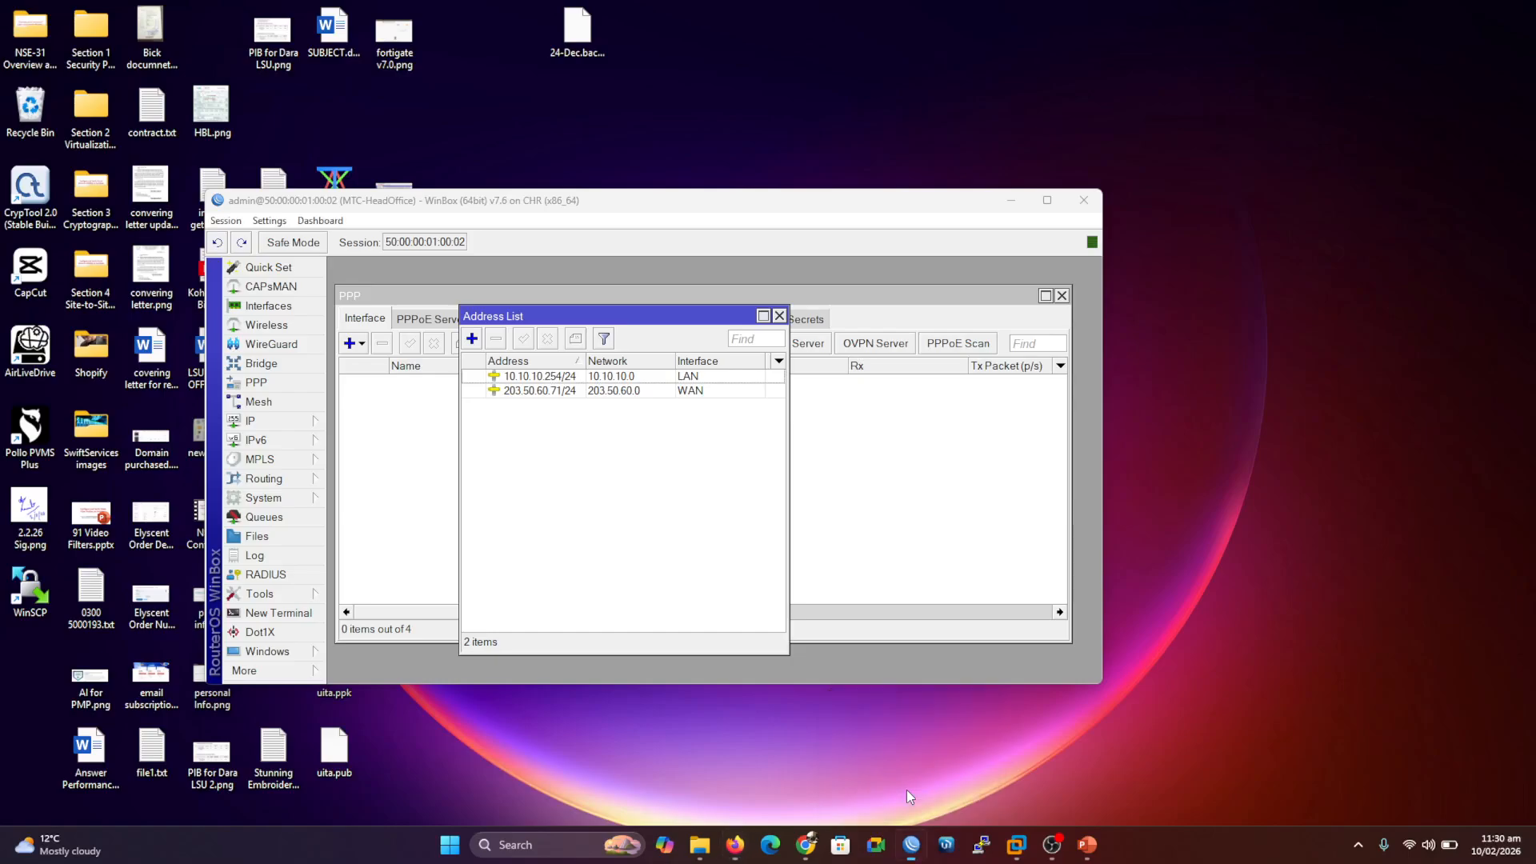
{"action": "left_click", "coordinate": [906, 790]}
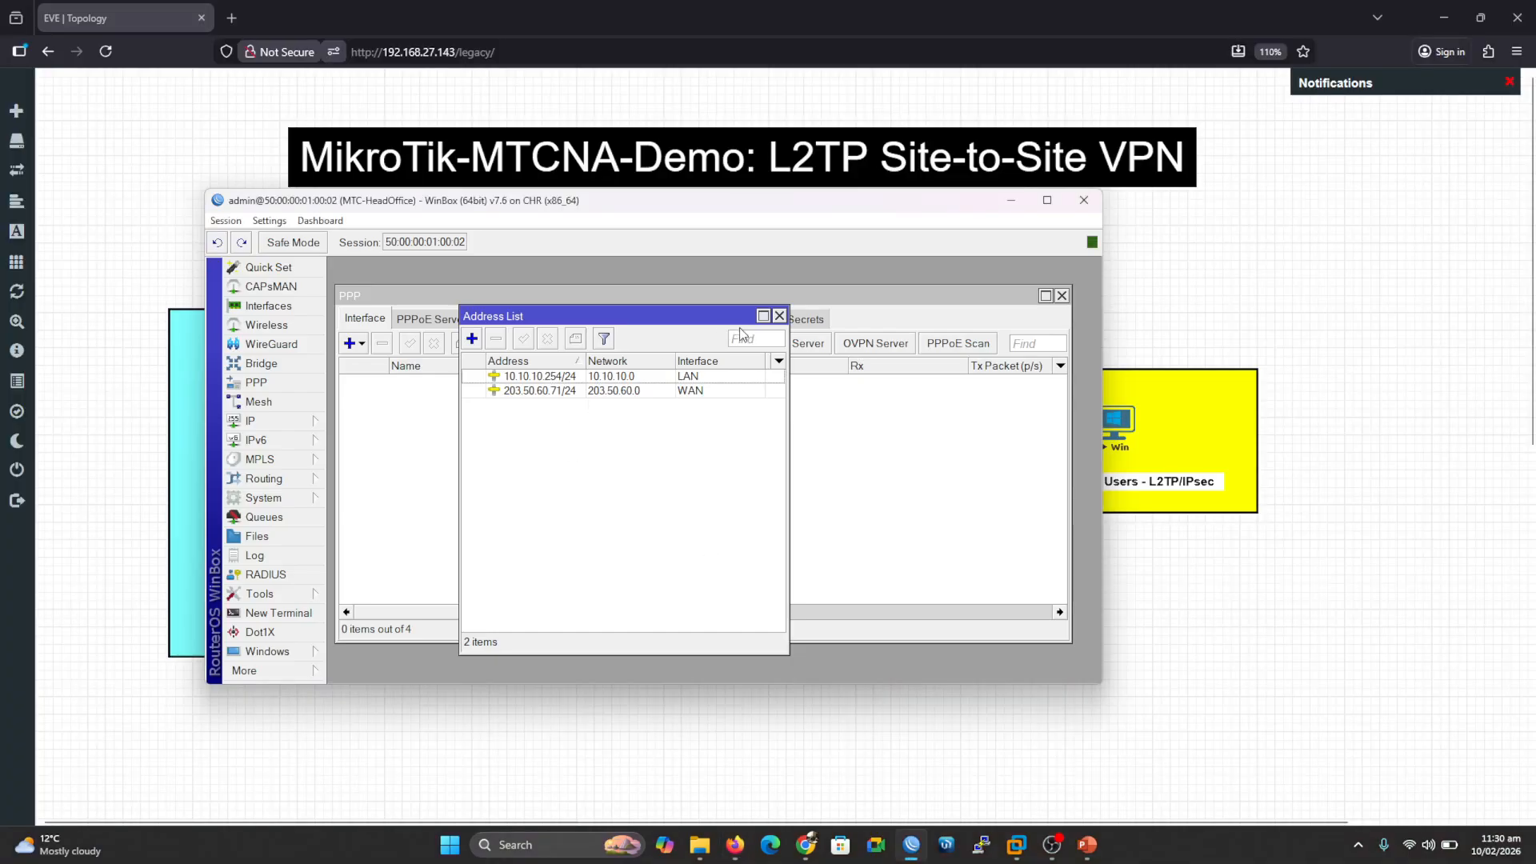
{"action": "left_click", "coordinate": [779, 316]}
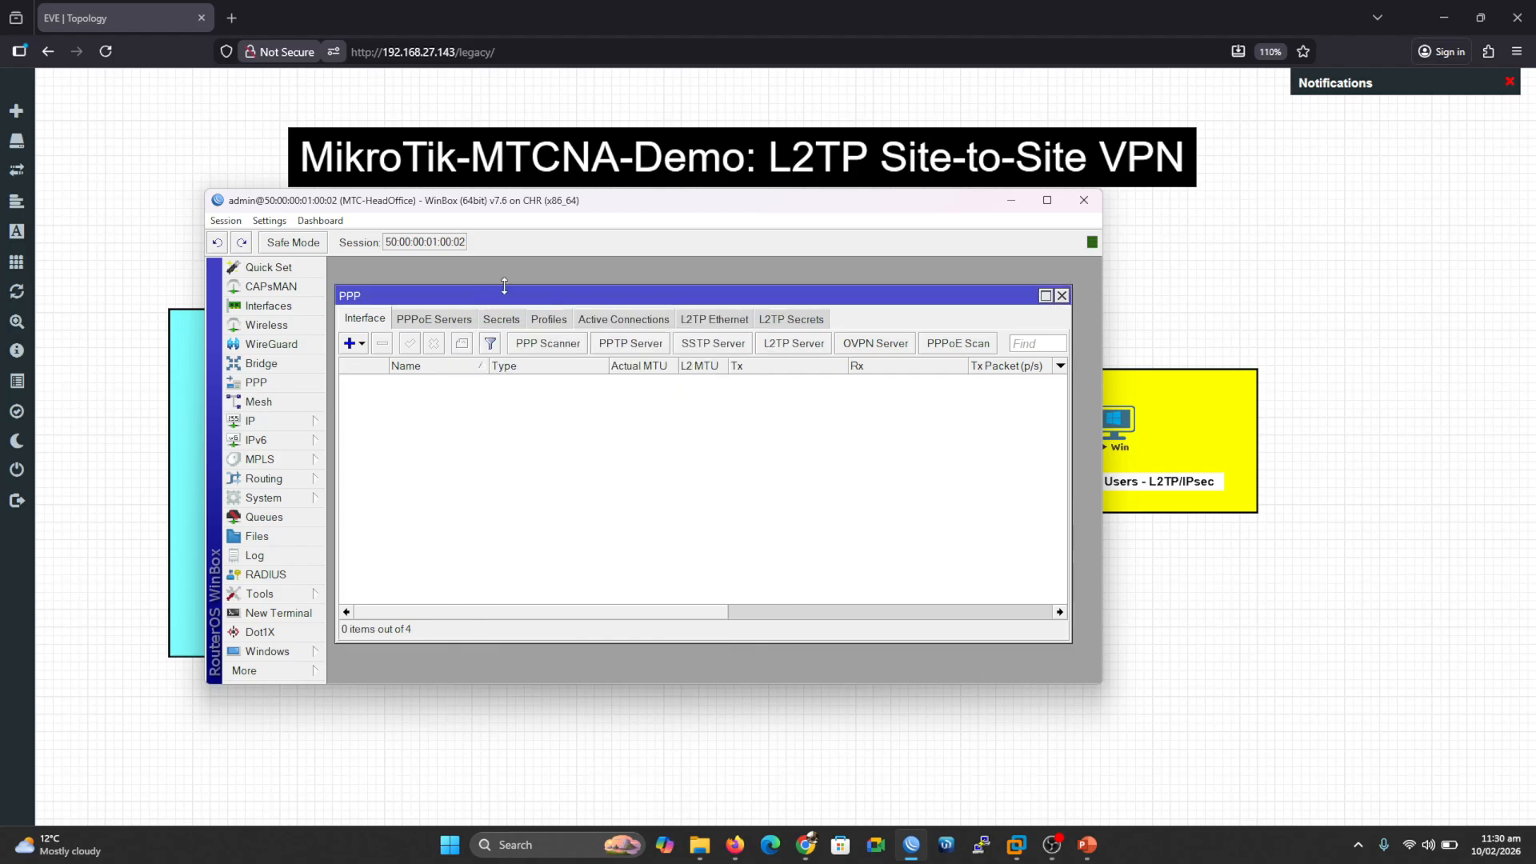
{"action": "left_click_drag", "start_coordinate": [509, 300], "coordinate": [512, 290]}
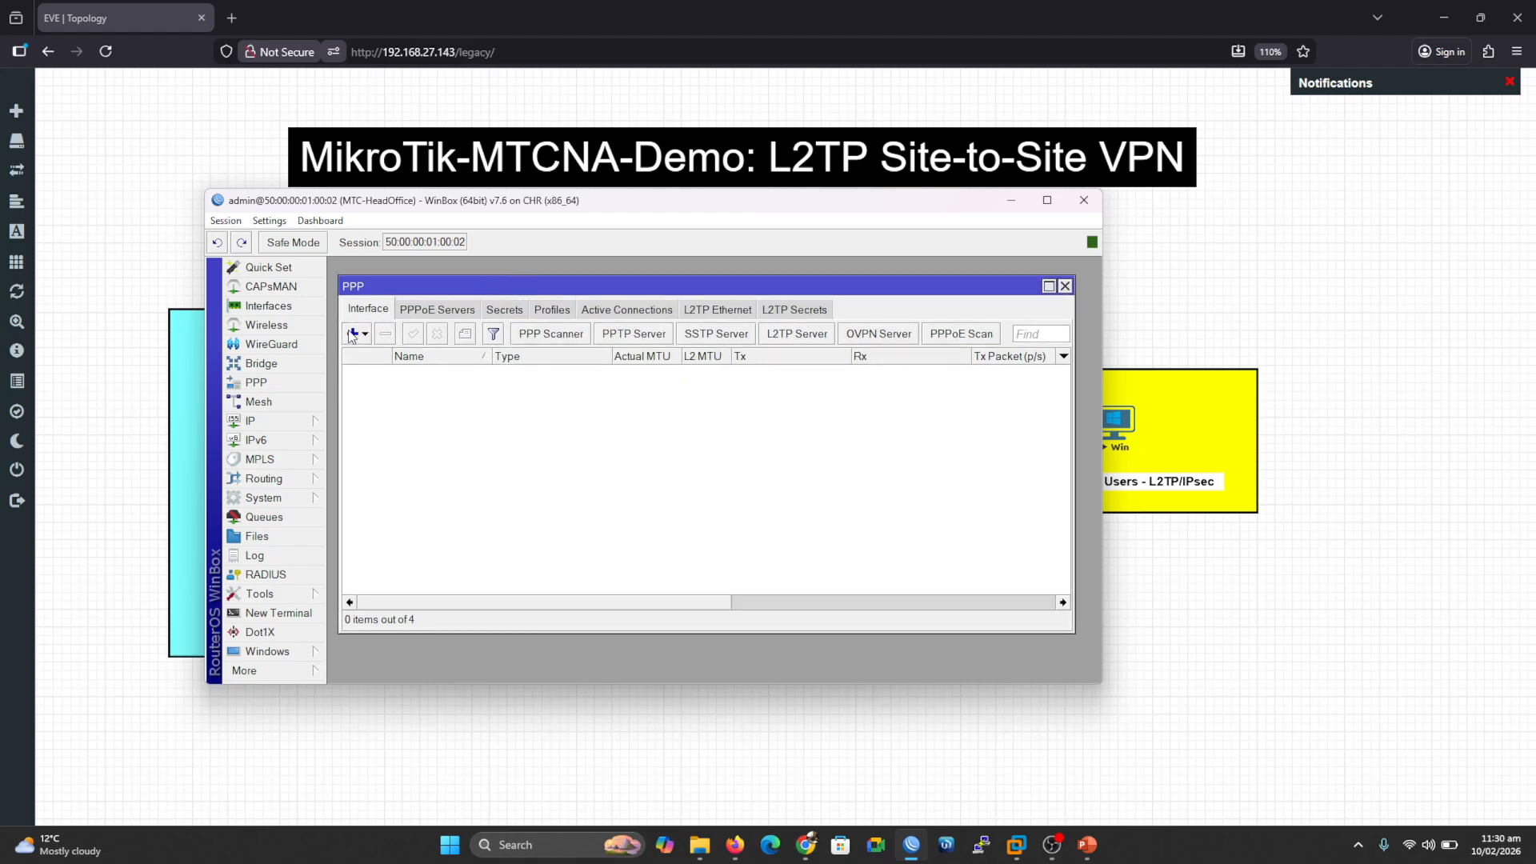
{"action": "left_click", "coordinate": [787, 336]}
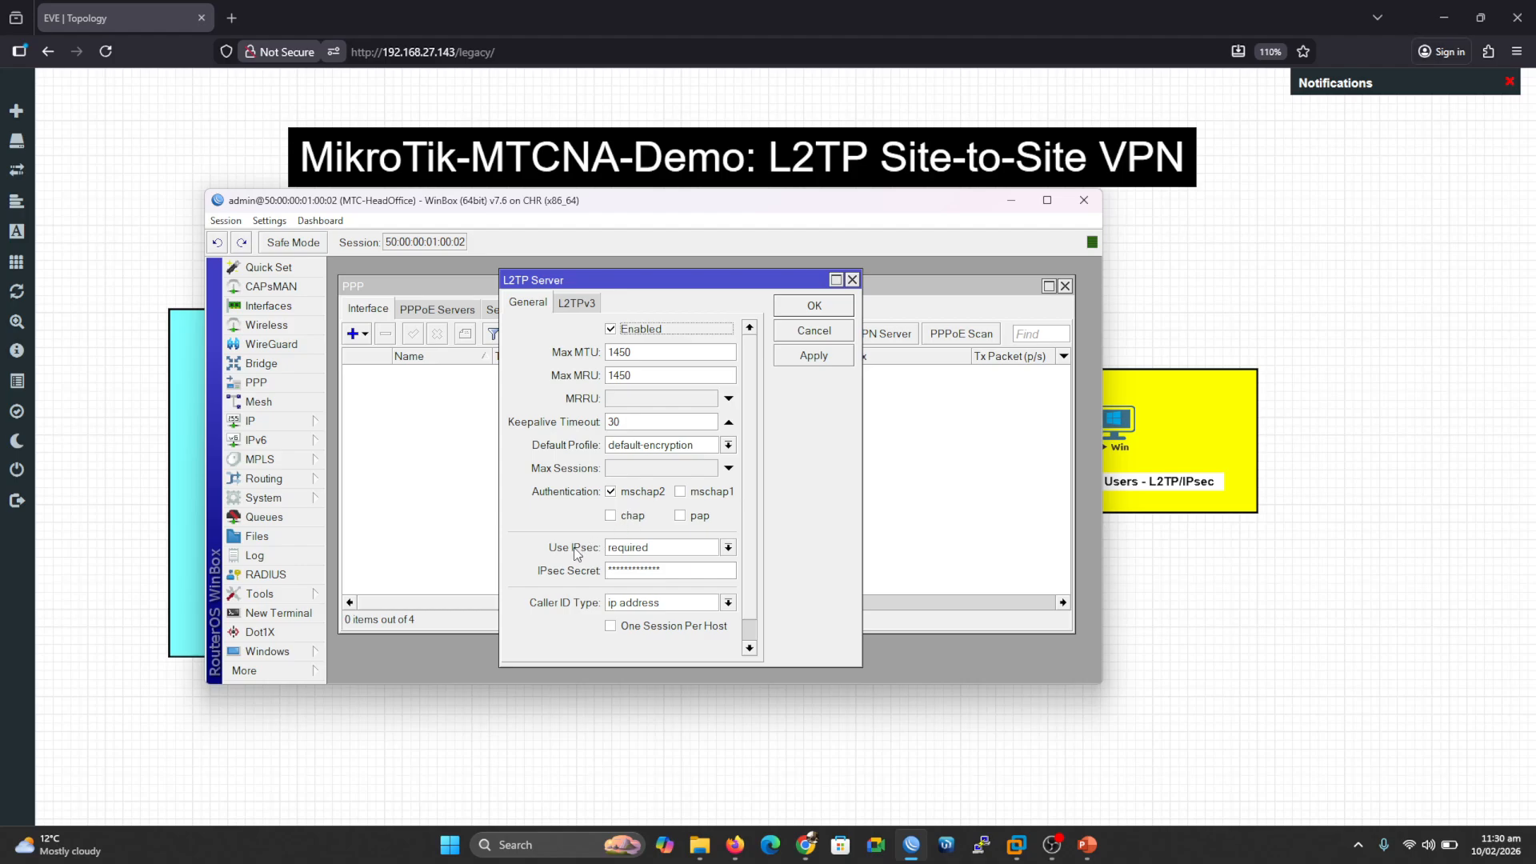
{"action": "left_click", "coordinate": [727, 549]}
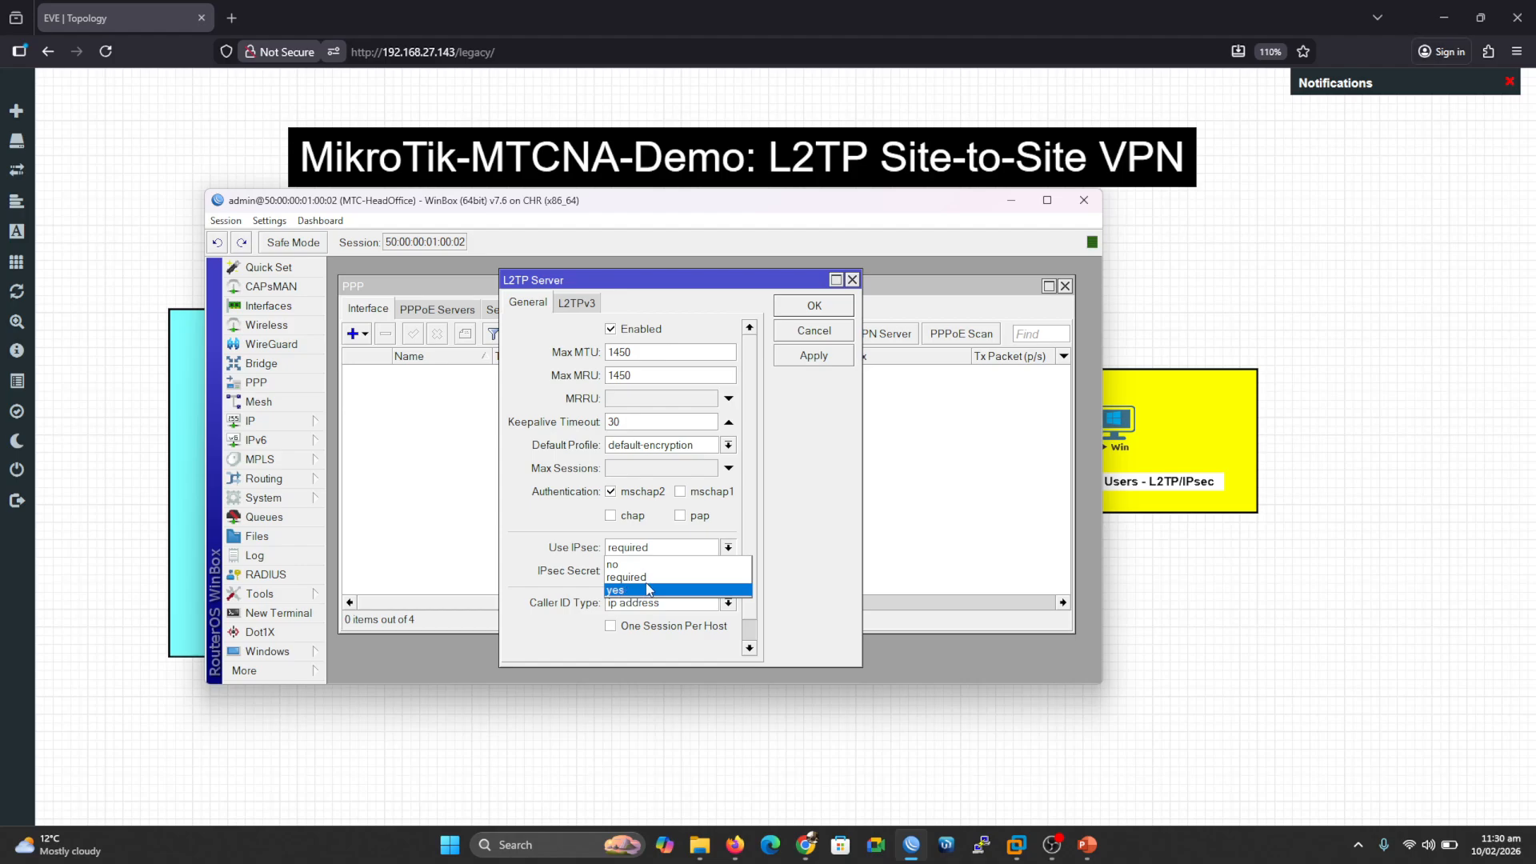
{"action": "left_click", "coordinate": [645, 577]}
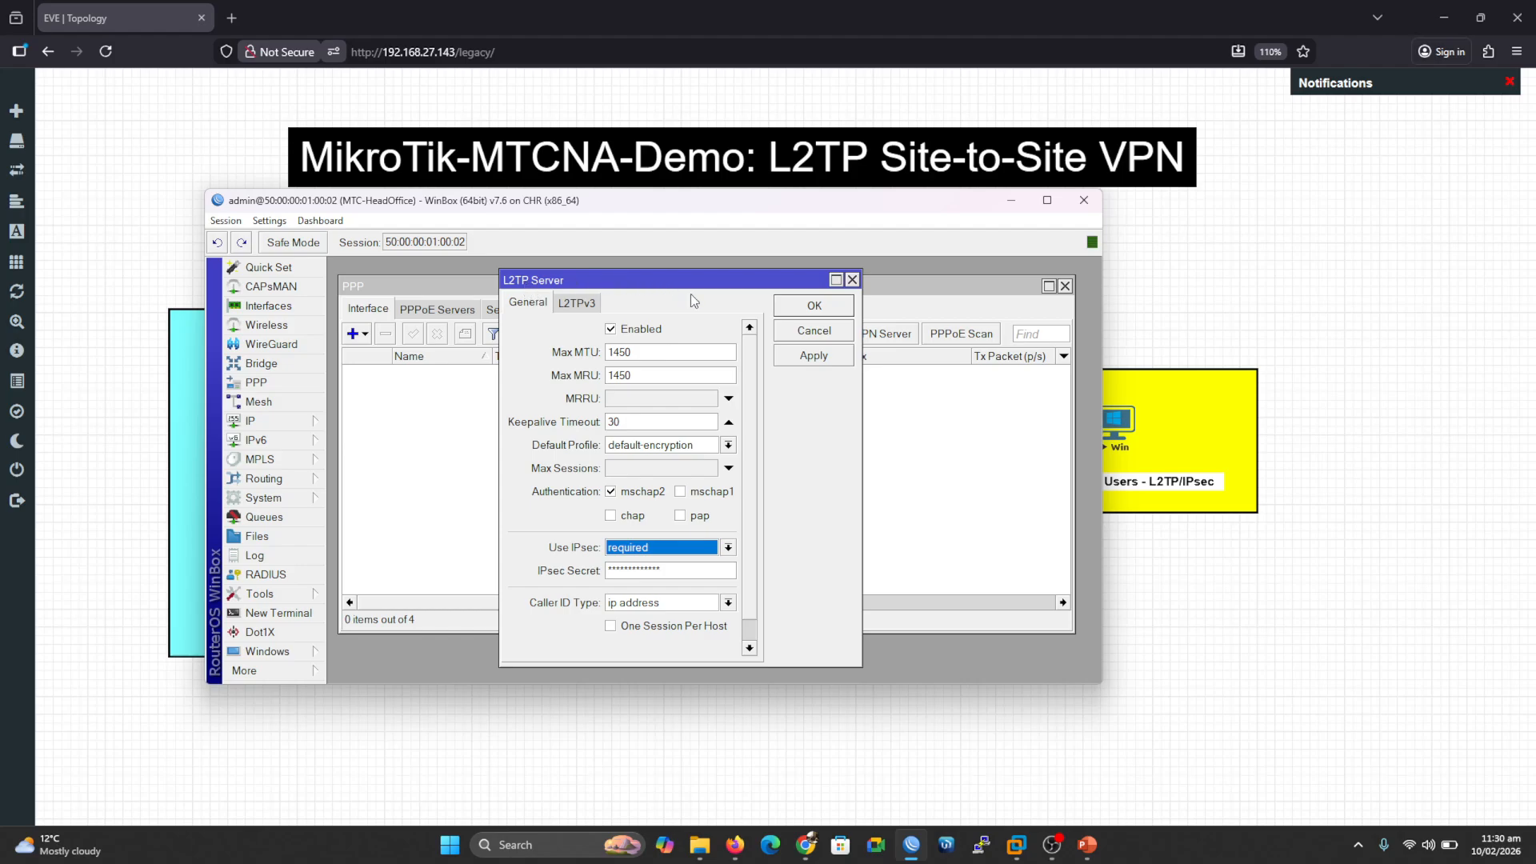
{"action": "left_click", "coordinate": [812, 308]}
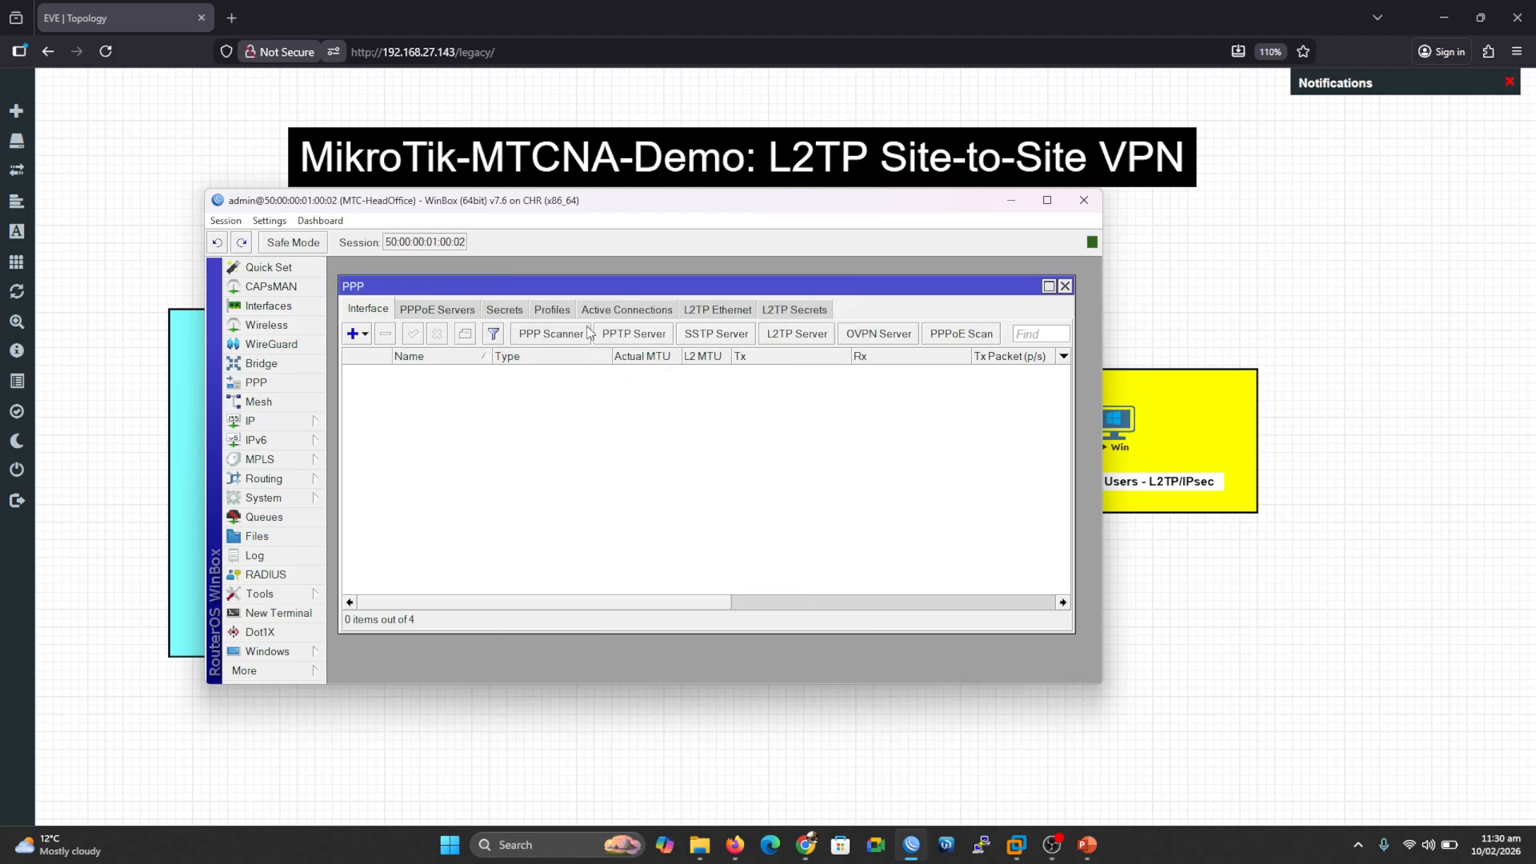
Step: Review the existing PPP secret in the Secrets list without changing it
{"action": "left_click", "coordinate": [519, 311]}
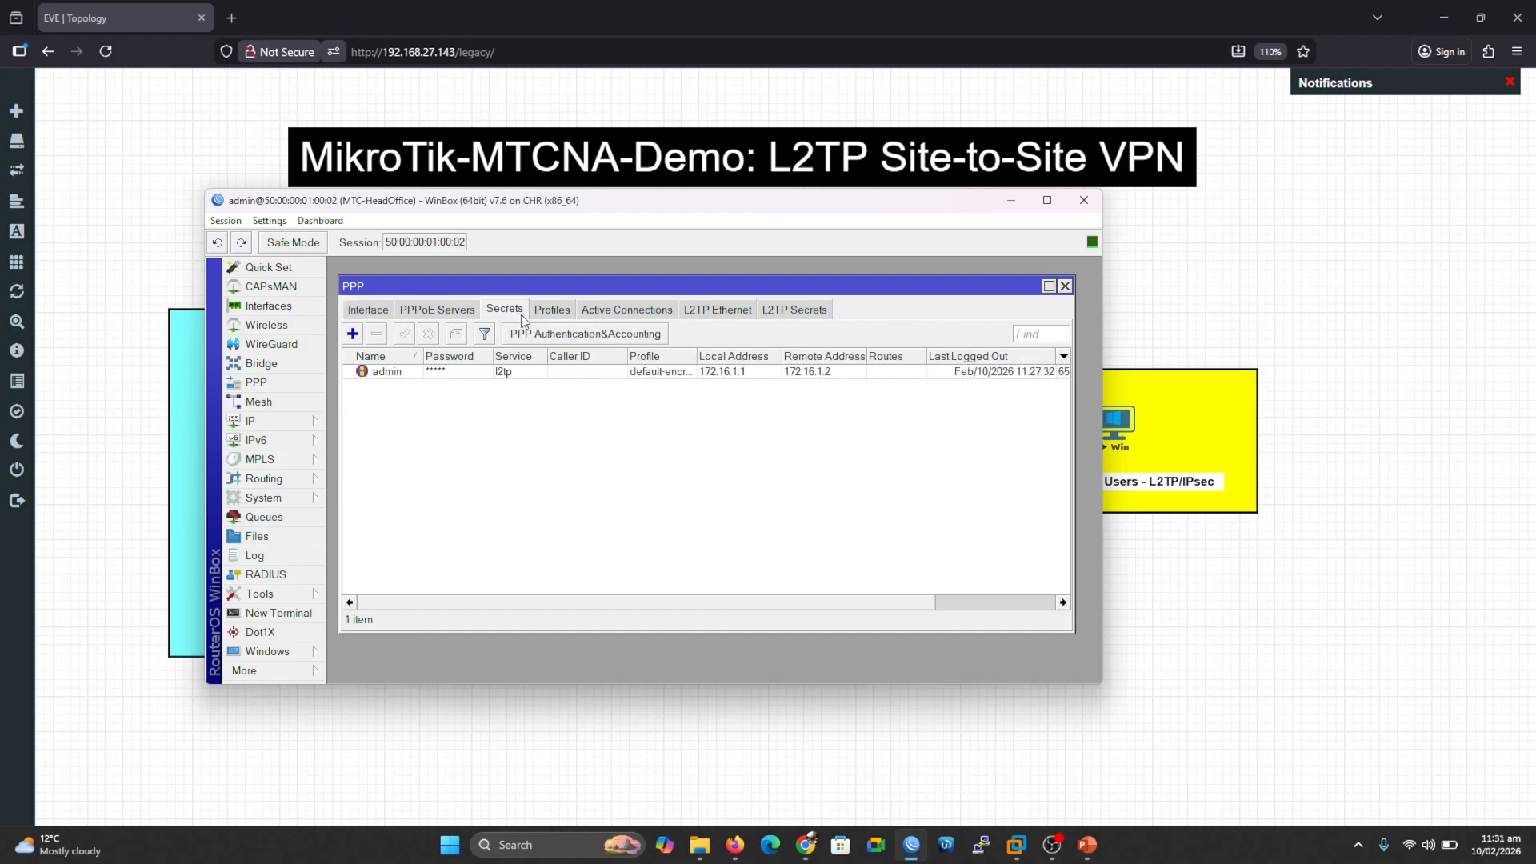
{"action": "double_click", "coordinate": [450, 370]}
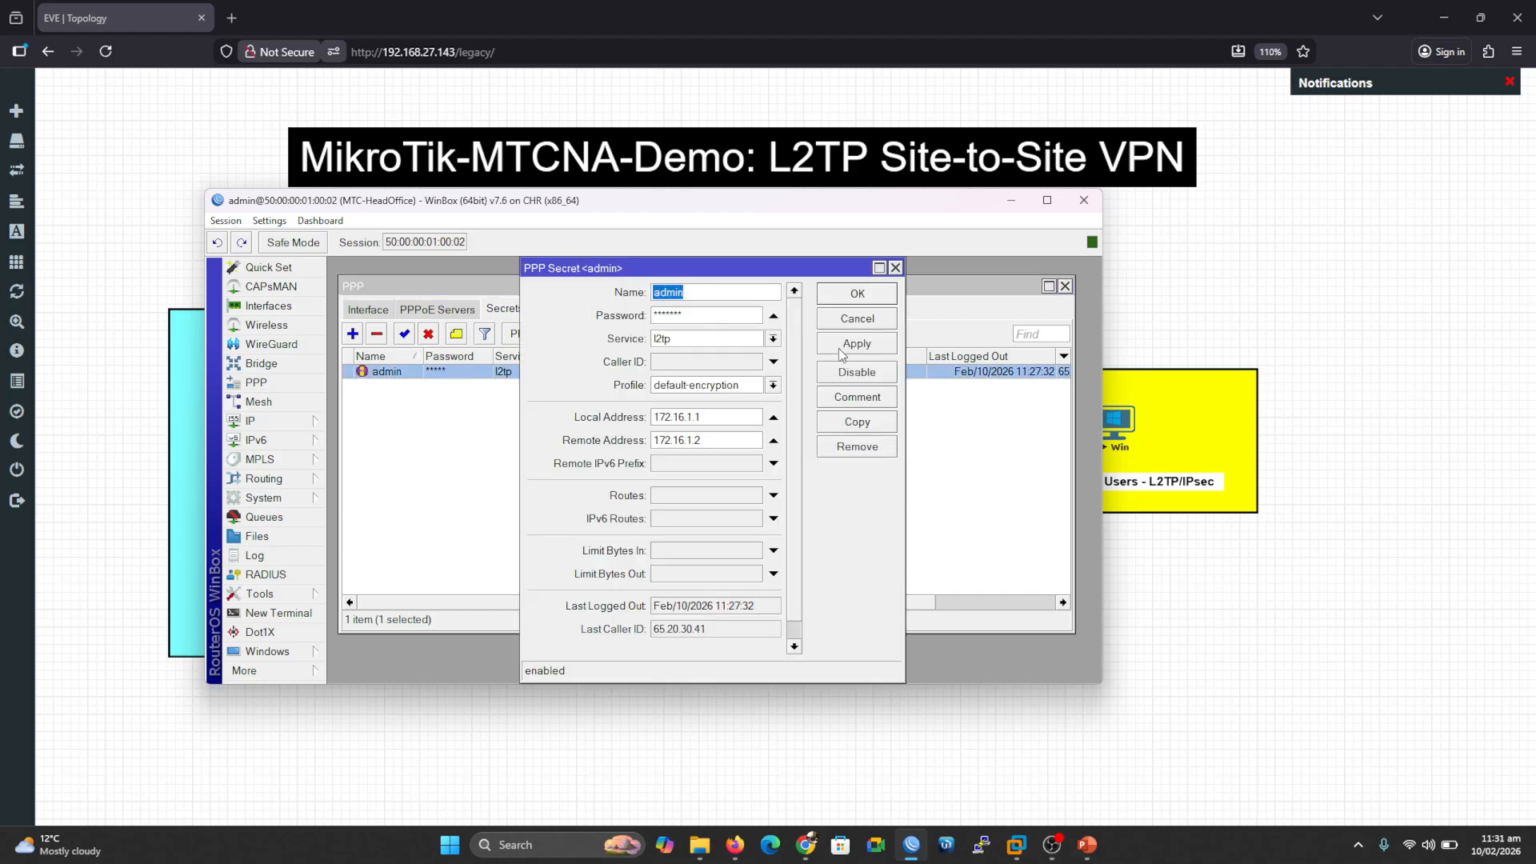
{"action": "left_click", "coordinate": [880, 317]}
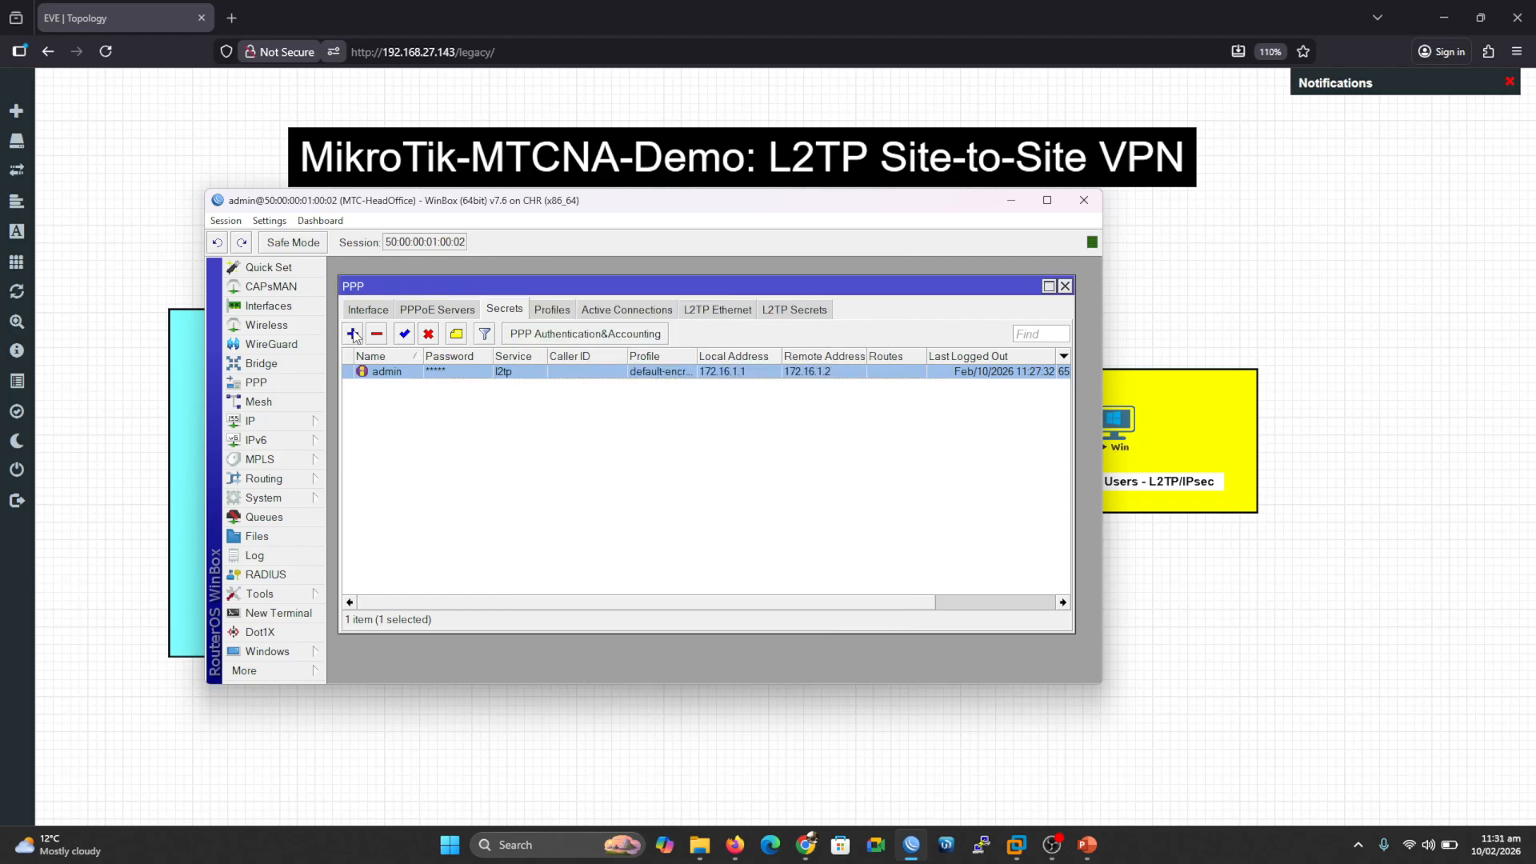
{"action": "left_click", "coordinate": [351, 335]}
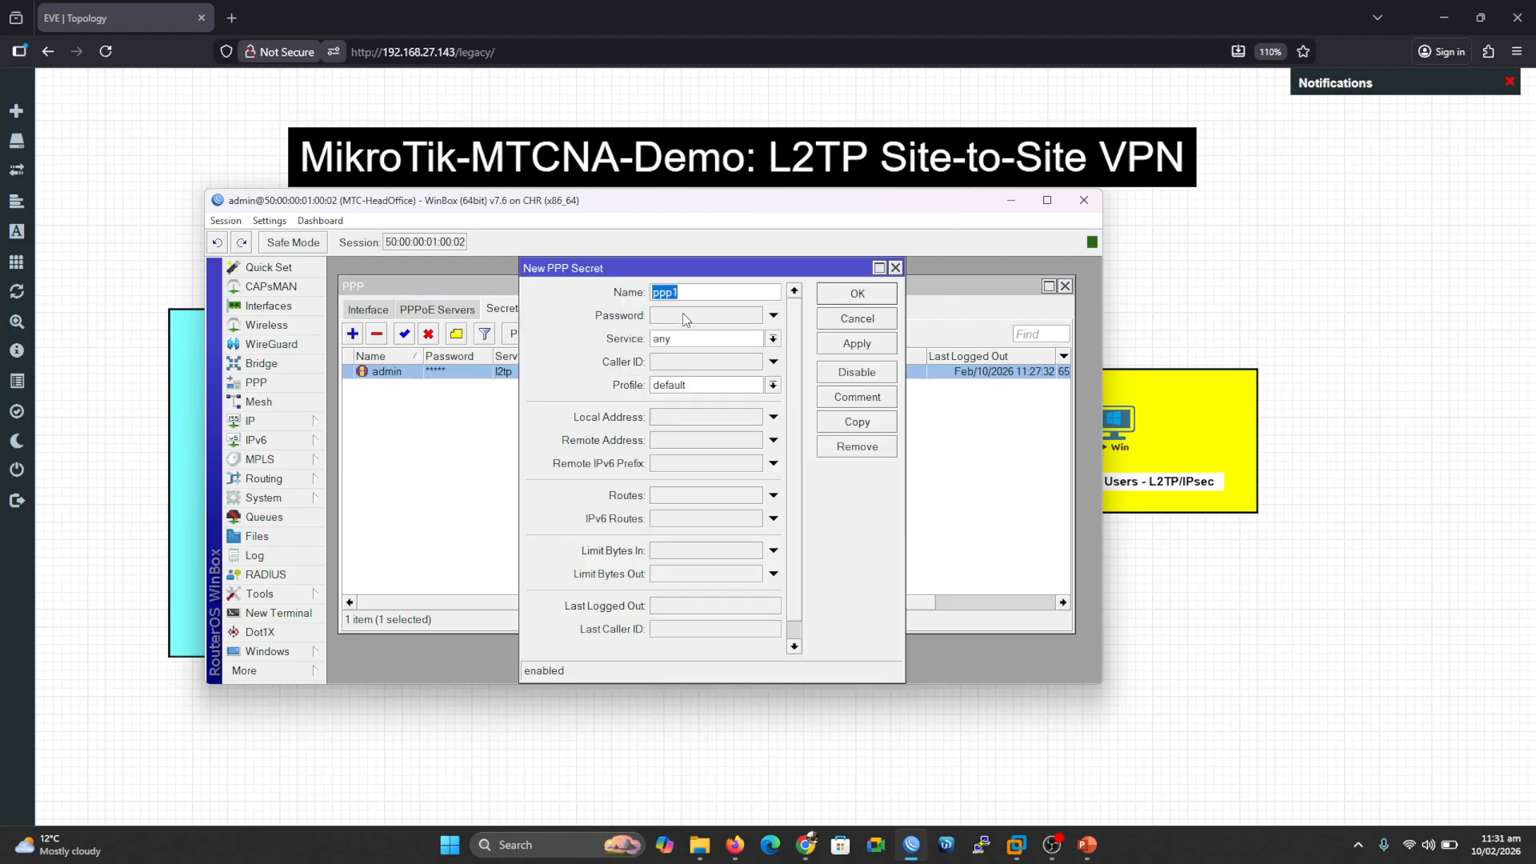
{"action": "left_click", "coordinate": [855, 318]}
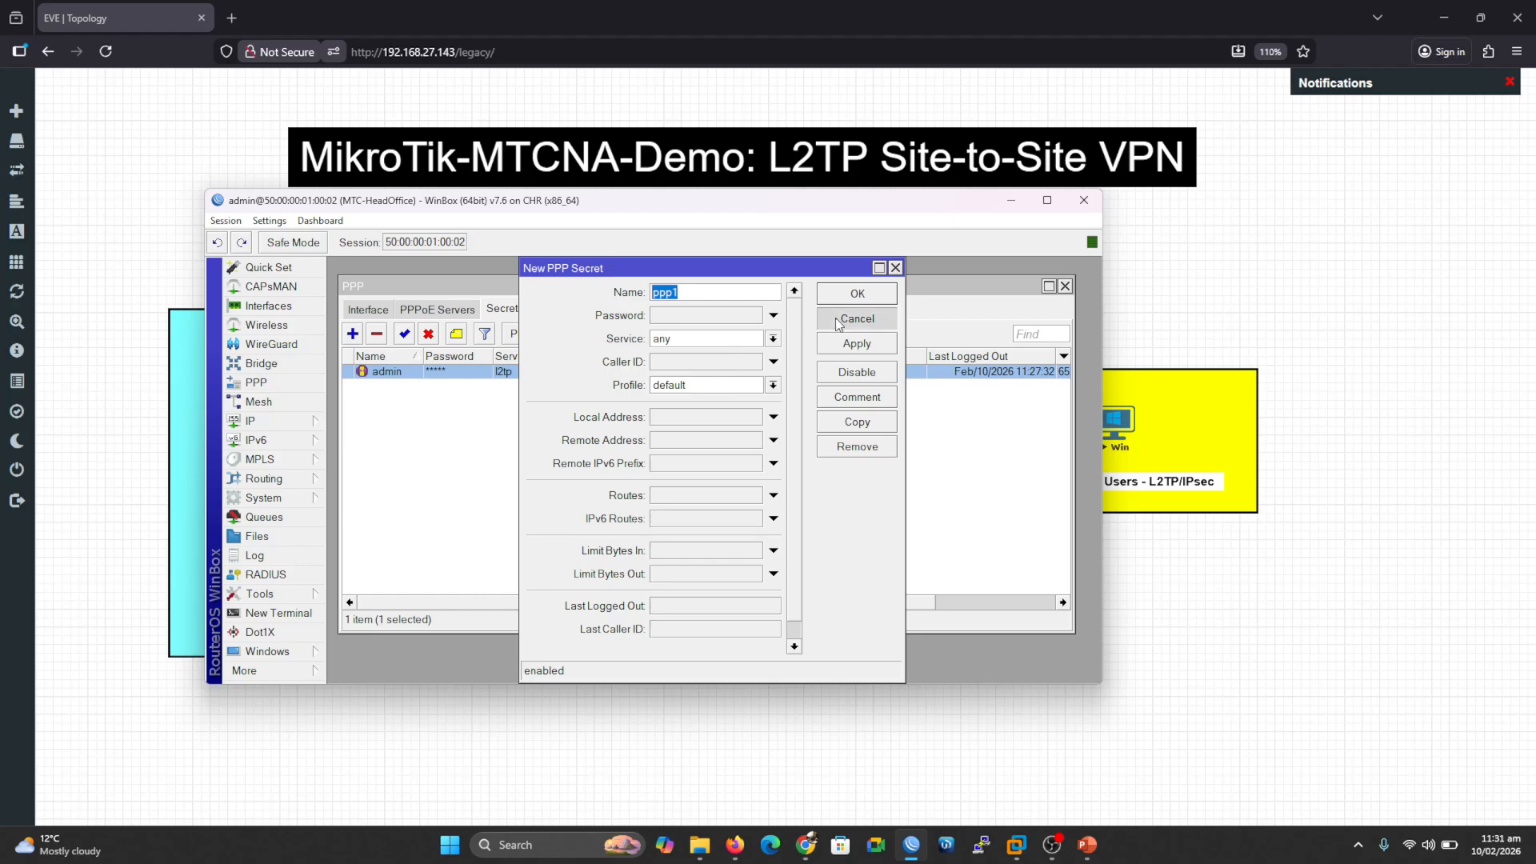
{"action": "double_click", "coordinate": [464, 373]}
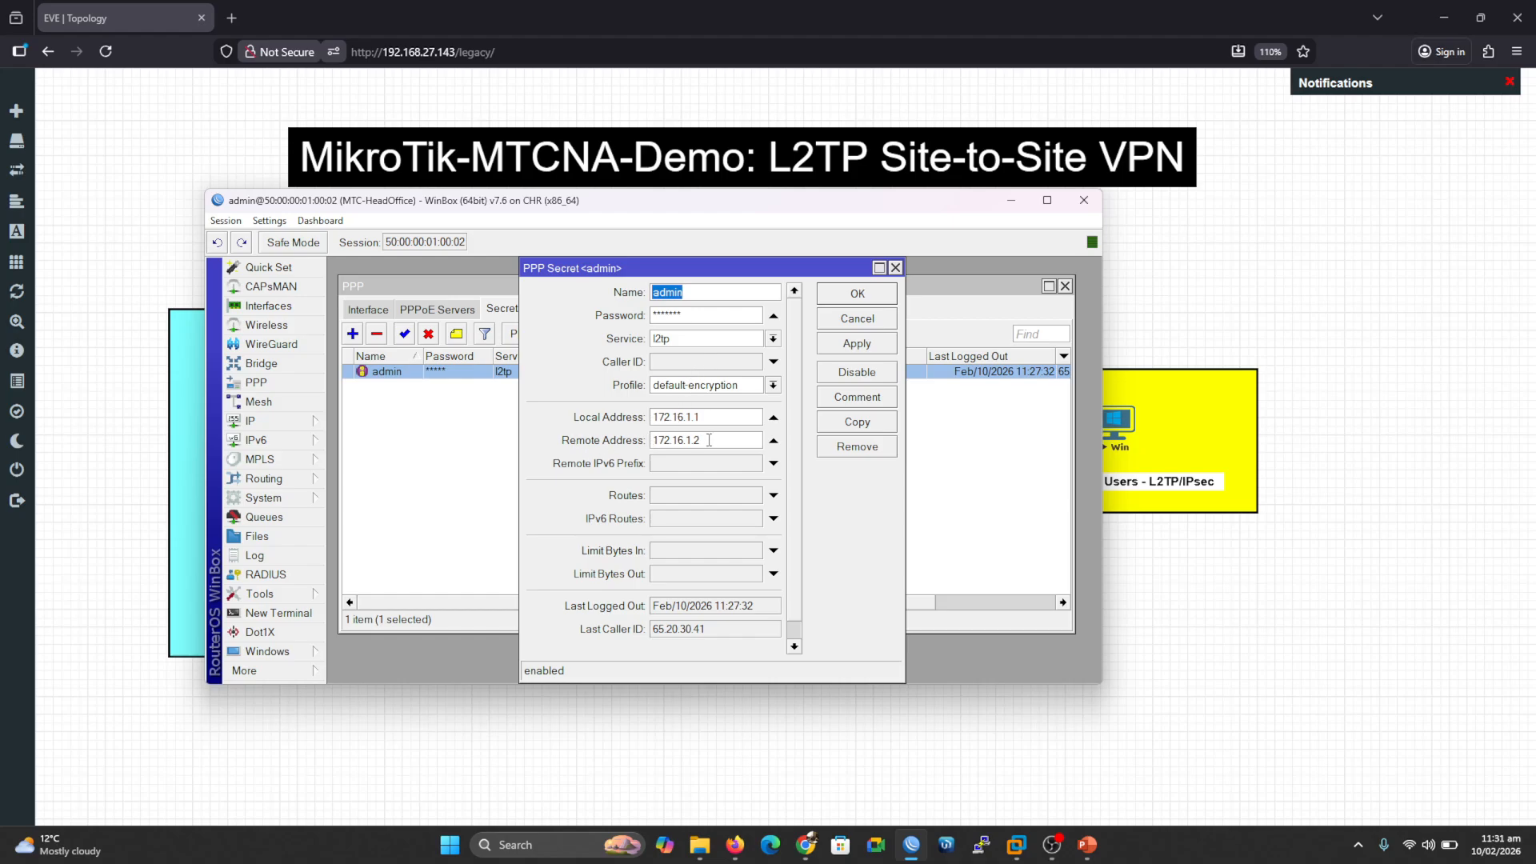
{"action": "left_click", "coordinate": [865, 322]}
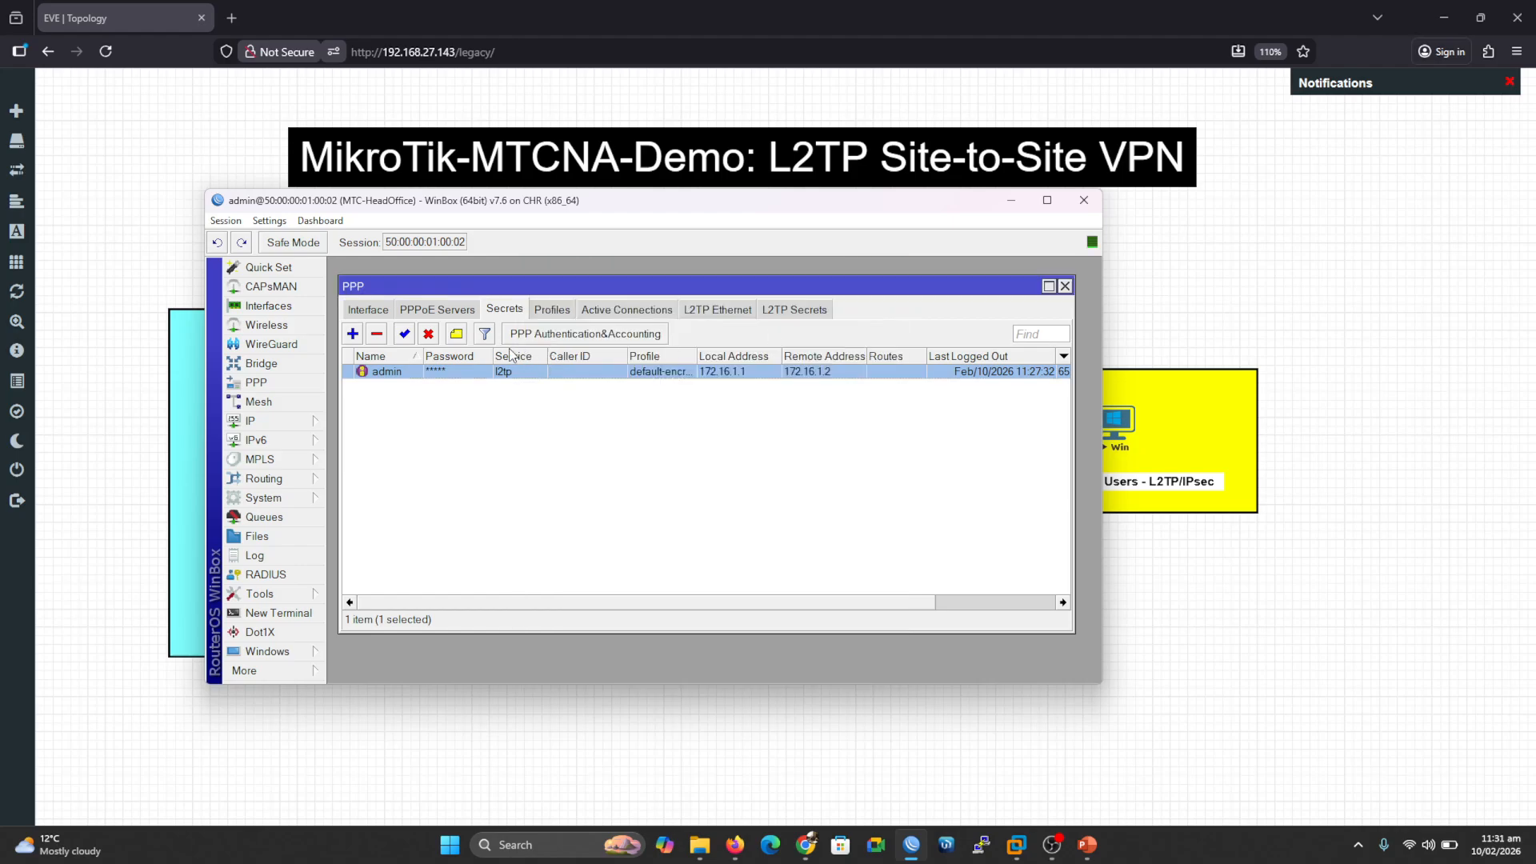
Step: Delete the old secret and add one named admin with a password, service l2tp, profile default-encryption
{"action": "left_click", "coordinate": [376, 334]}
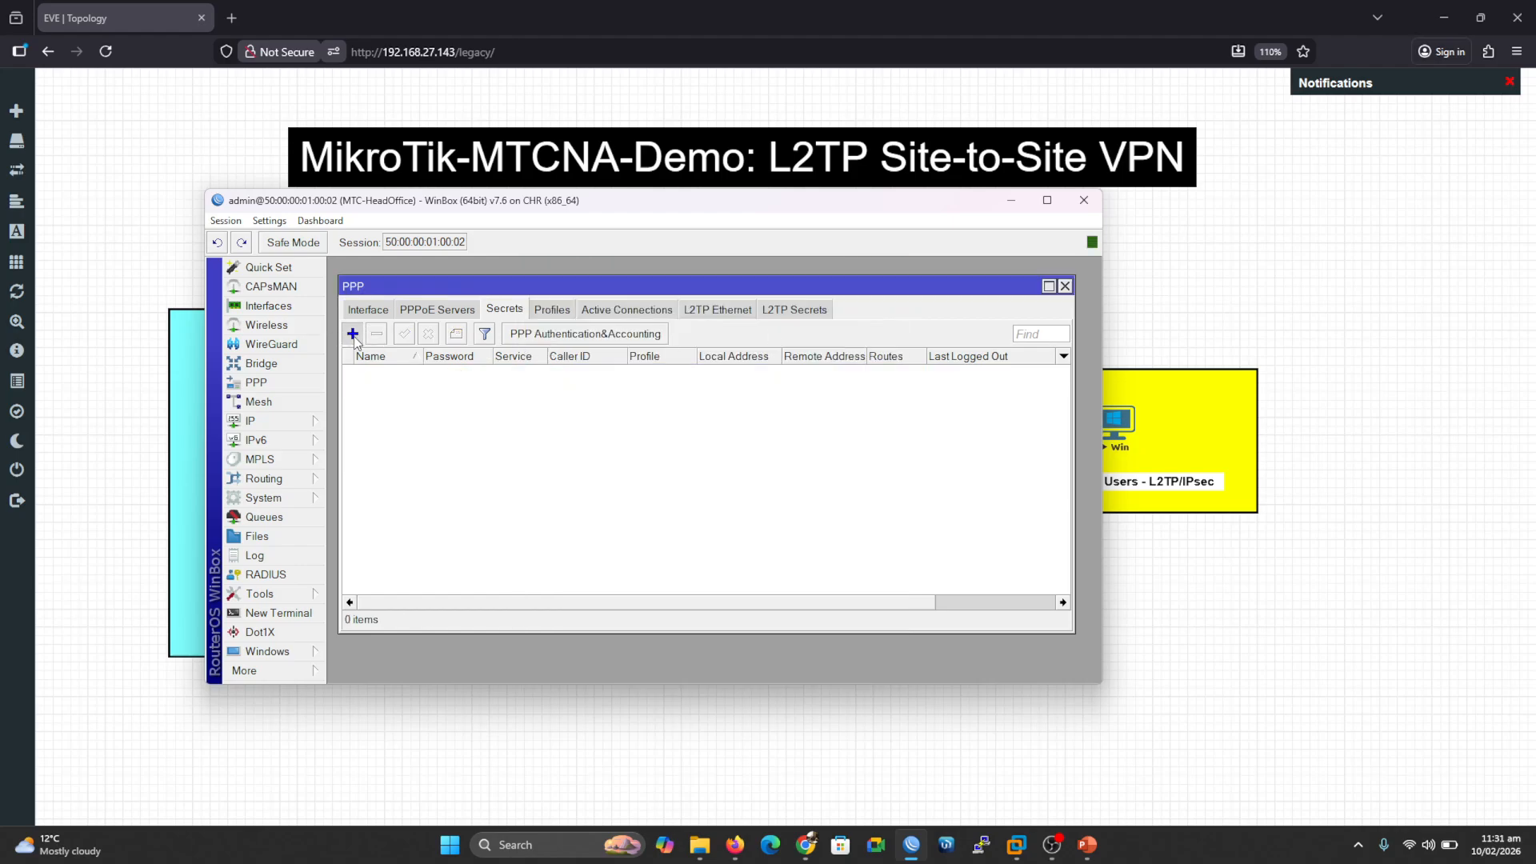
{"action": "left_click", "coordinate": [352, 334]}
{"action": "type", "text": "admin"}
{"action": "key", "text": "Tab"}
{"action": "type", "text": "*******"}
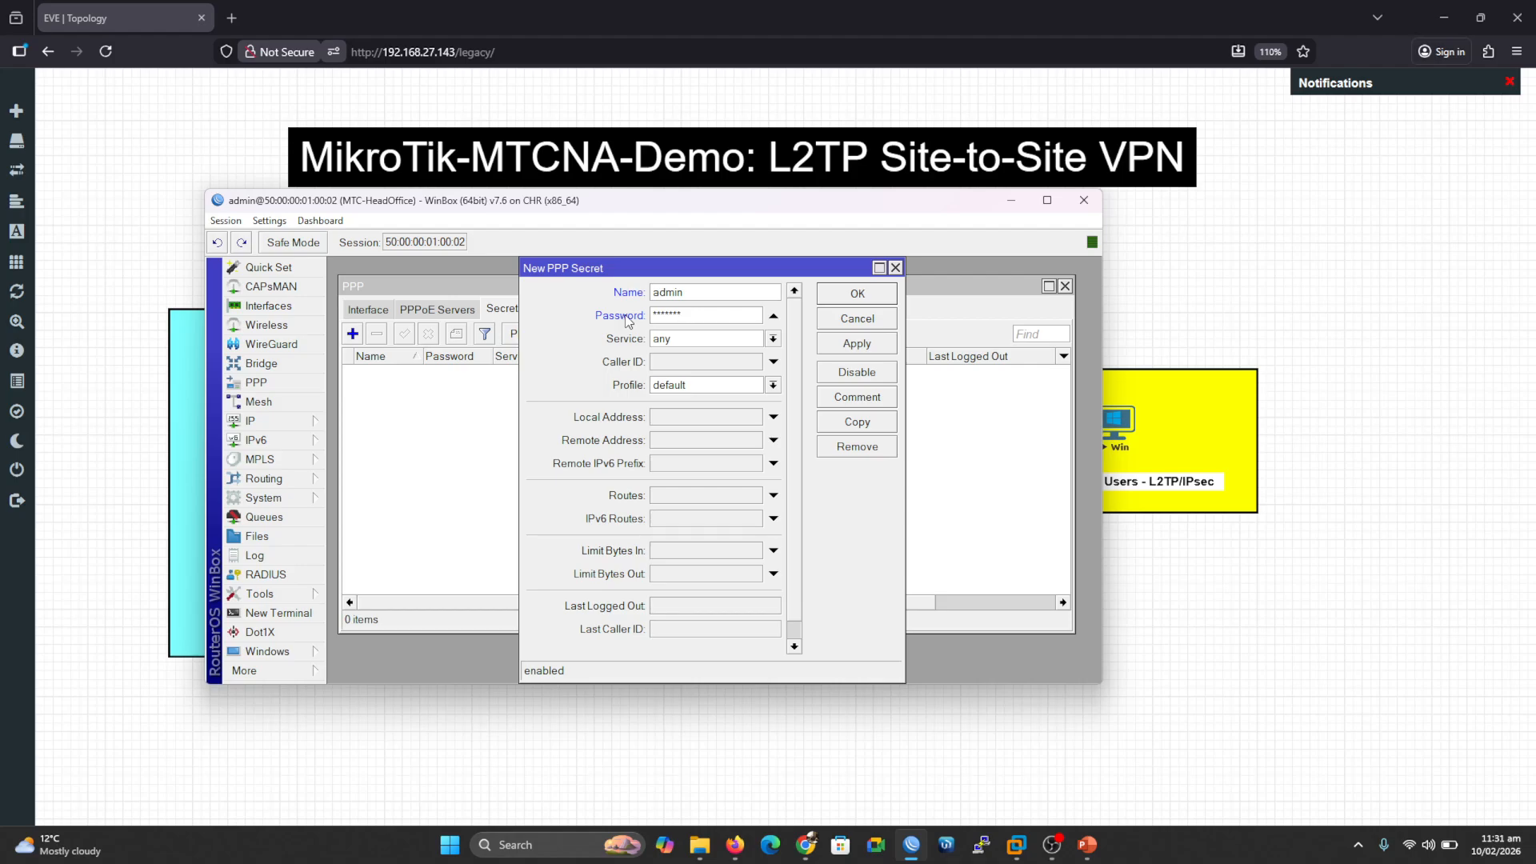
{"action": "left_click", "coordinate": [773, 338]}
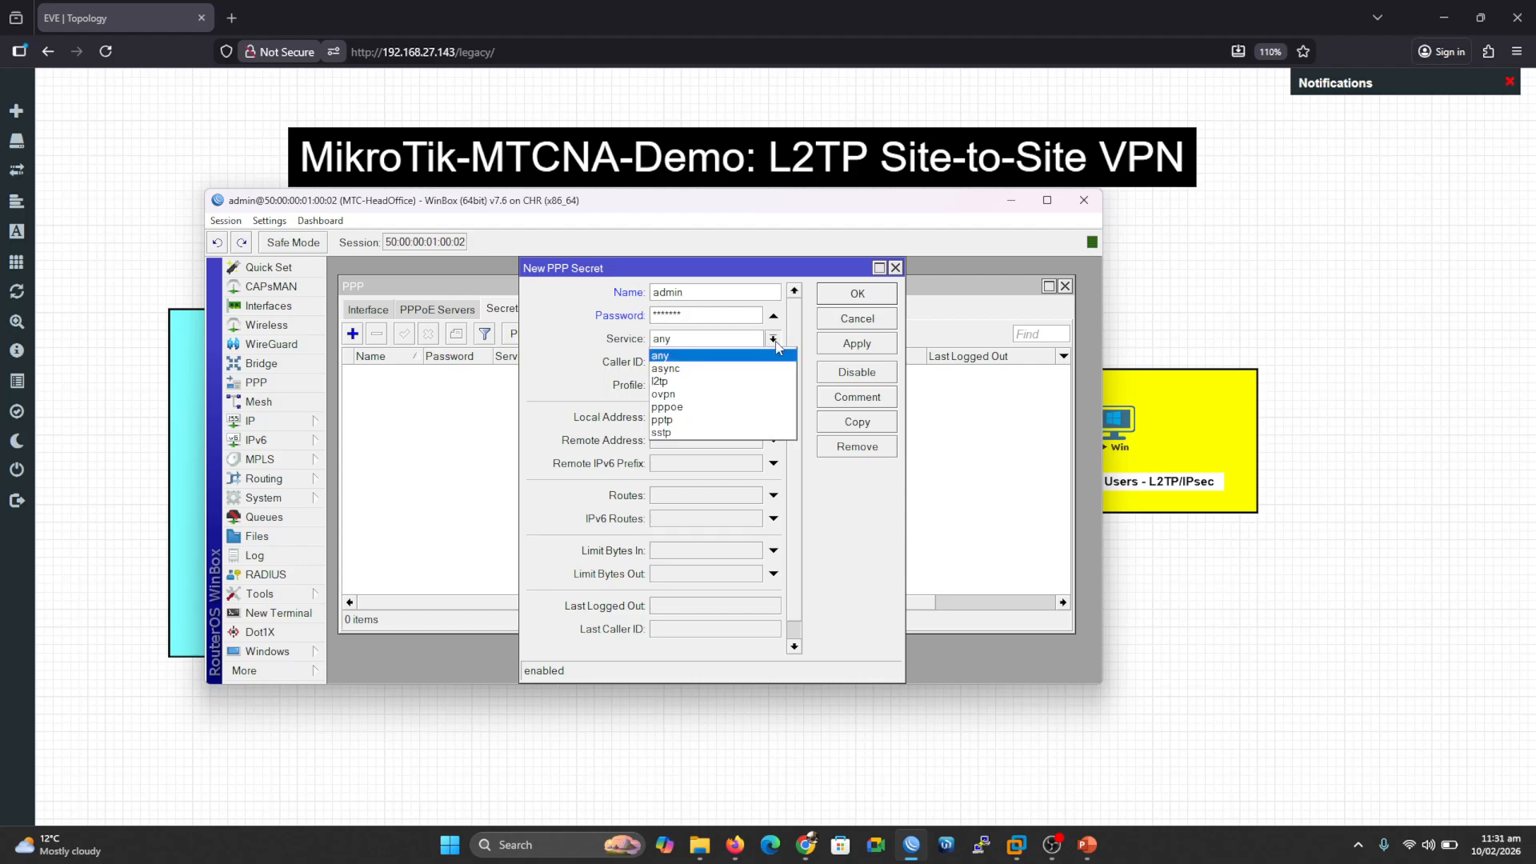
{"action": "left_click", "coordinate": [676, 383]}
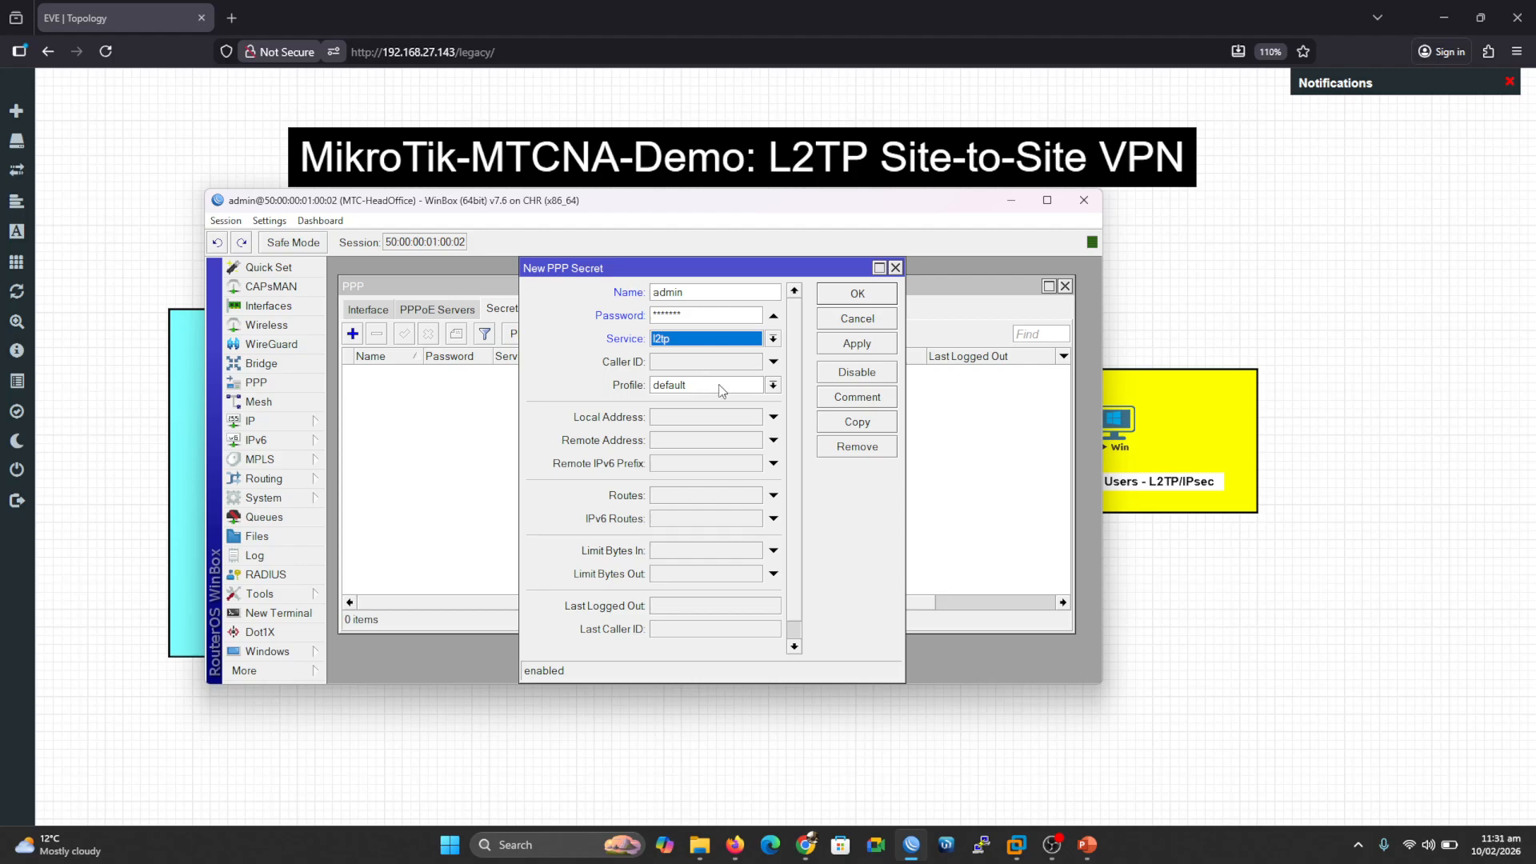
{"action": "left_click", "coordinate": [773, 385]}
{"action": "left_click", "coordinate": [752, 414]}
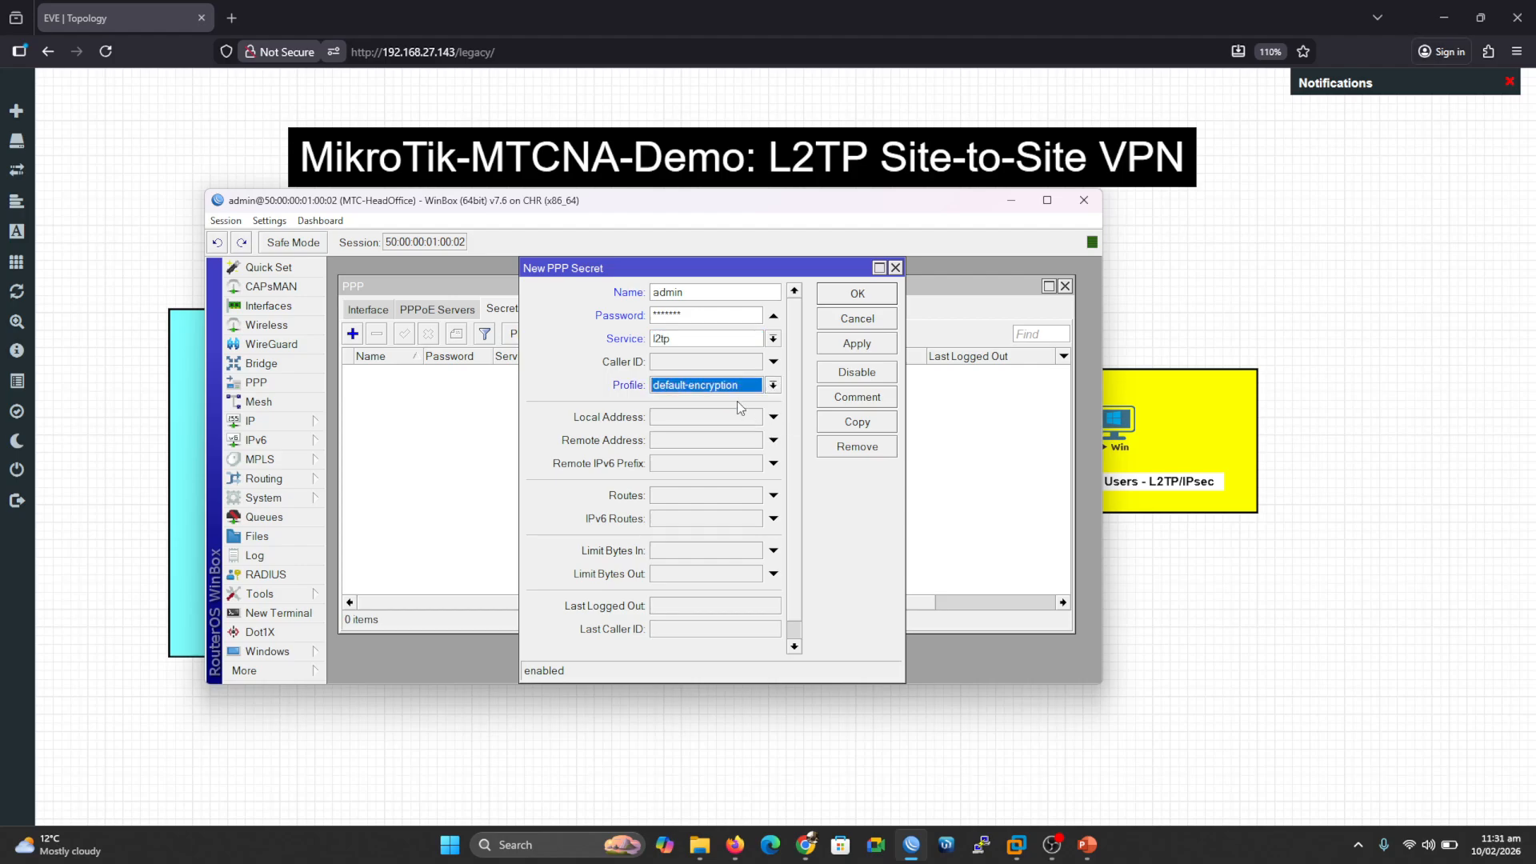
Step: Enter 172.16.1.1 as the new secret's local address
{"action": "left_click", "coordinate": [695, 416]}
{"action": "type", "text": "172"}
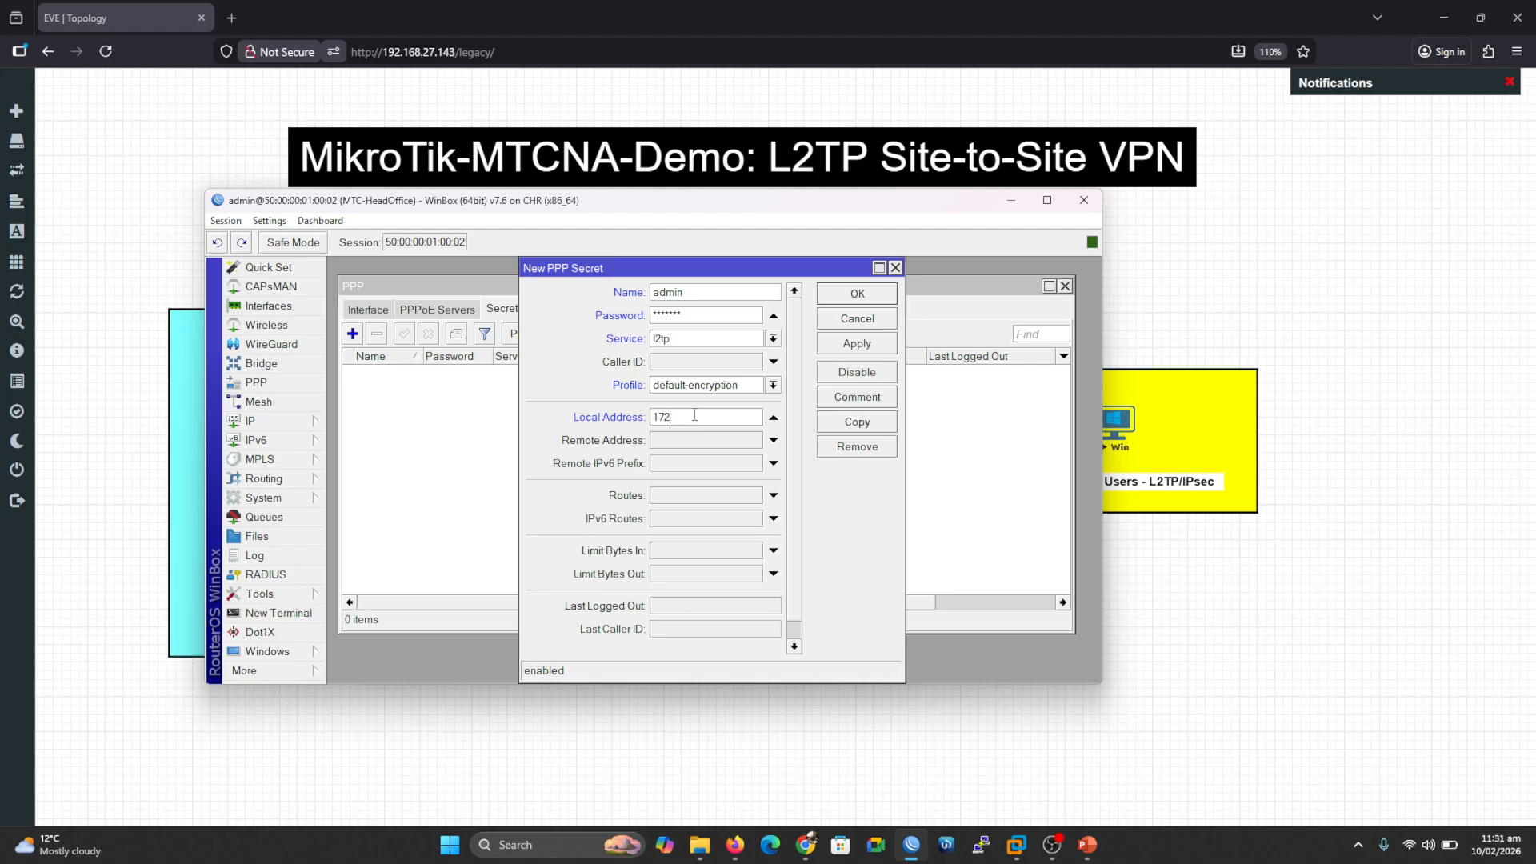
{"action": "type", "text": ".16.1.1"}
{"action": "left_click_drag", "start_coordinate": [703, 417], "coordinate": [653, 423]}
{"action": "key", "text": "ctrl+v"}
{"action": "key", "text": "BackSpace"}
{"action": "key", "text": "BackSpace"}
{"action": "key", "text": "BackSpace"}
{"action": "key", "text": "BackSpace"}
{"action": "key", "text": "BackSpace"}
{"action": "key", "text": "BackSpace"}
{"action": "key", "text": "BackSpace"}
{"action": "key", "text": "BackSpace"}
{"action": "key", "text": "BackSpace"}
{"action": "key", "text": "BackSpace"}
{"action": "key", "text": "BackSpace"}
{"action": "key", "text": "BackSpace"}
{"action": "key", "text": "BackSpace"}
{"action": "key", "text": "BackSpace"}
{"action": "key", "text": "BackSpace"}
{"action": "key", "text": "BackSpace"}
{"action": "key", "text": "BackSpace"}
{"action": "key", "text": "BackSpace"}
{"action": "key", "text": "BackSpace"}
{"action": "key", "text": "BackSpace"}
{"action": "key", "text": "BackSpace"}
{"action": "key", "text": "BackSpace"}
{"action": "key", "text": "BackSpace"}
{"action": "left_click", "coordinate": [669, 419]}
{"action": "type", "text": "172.16.1.1"}
{"action": "left_click_drag", "start_coordinate": [698, 417], "coordinate": [640, 426]}
{"action": "key", "text": "ctrl+c"}
Step: Set the remote address to 172.16.1.2, then apply and close the new secret
{"action": "left_click", "coordinate": [685, 440]}
{"action": "key", "text": "ctrl+v"}
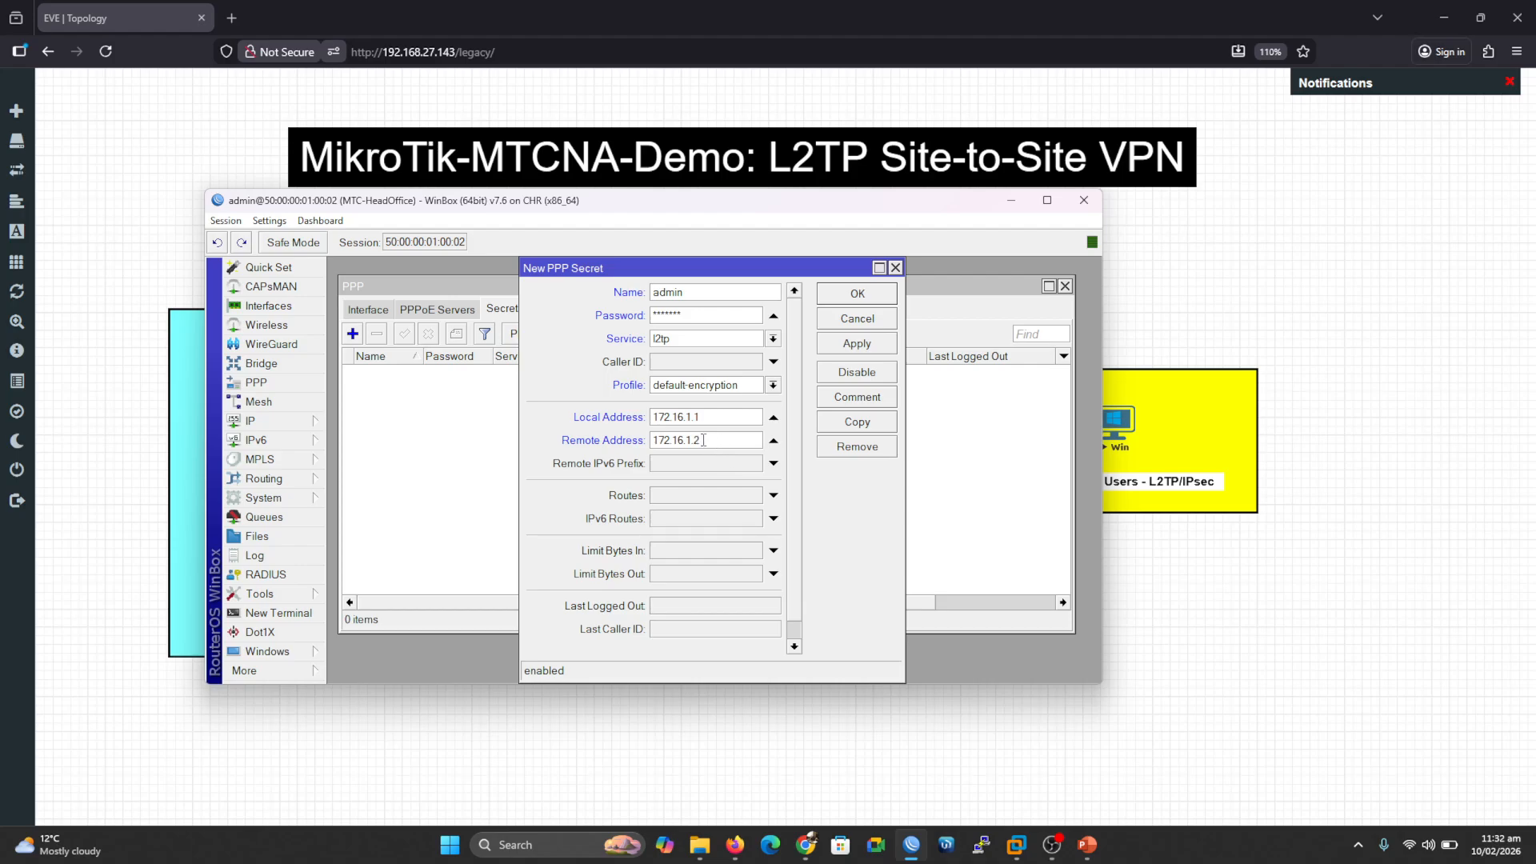
{"action": "double_click", "coordinate": [723, 419]}
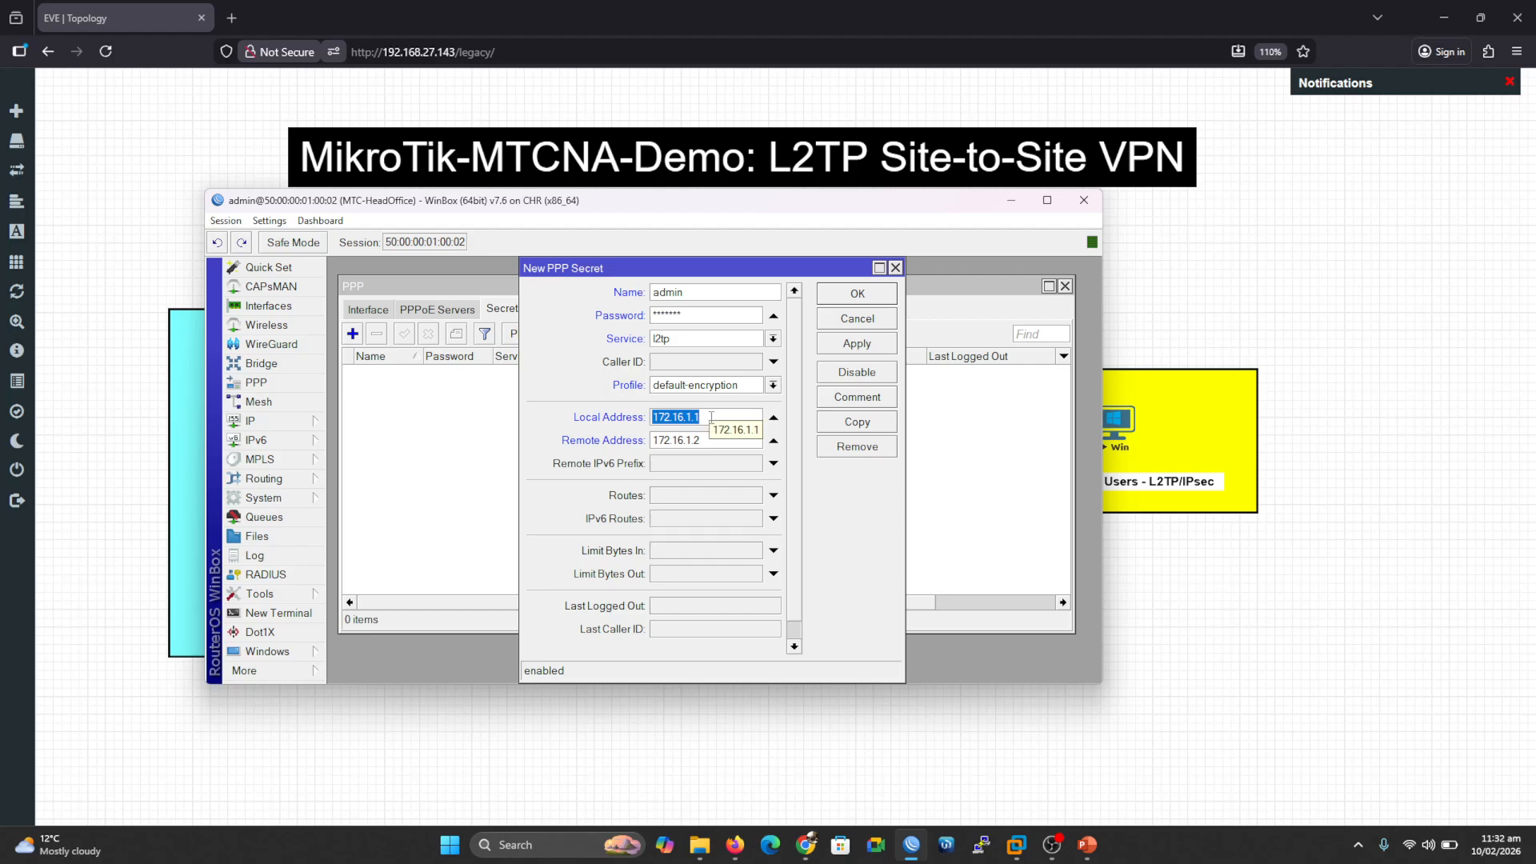
{"action": "left_click_drag", "start_coordinate": [708, 440], "coordinate": [621, 454]}
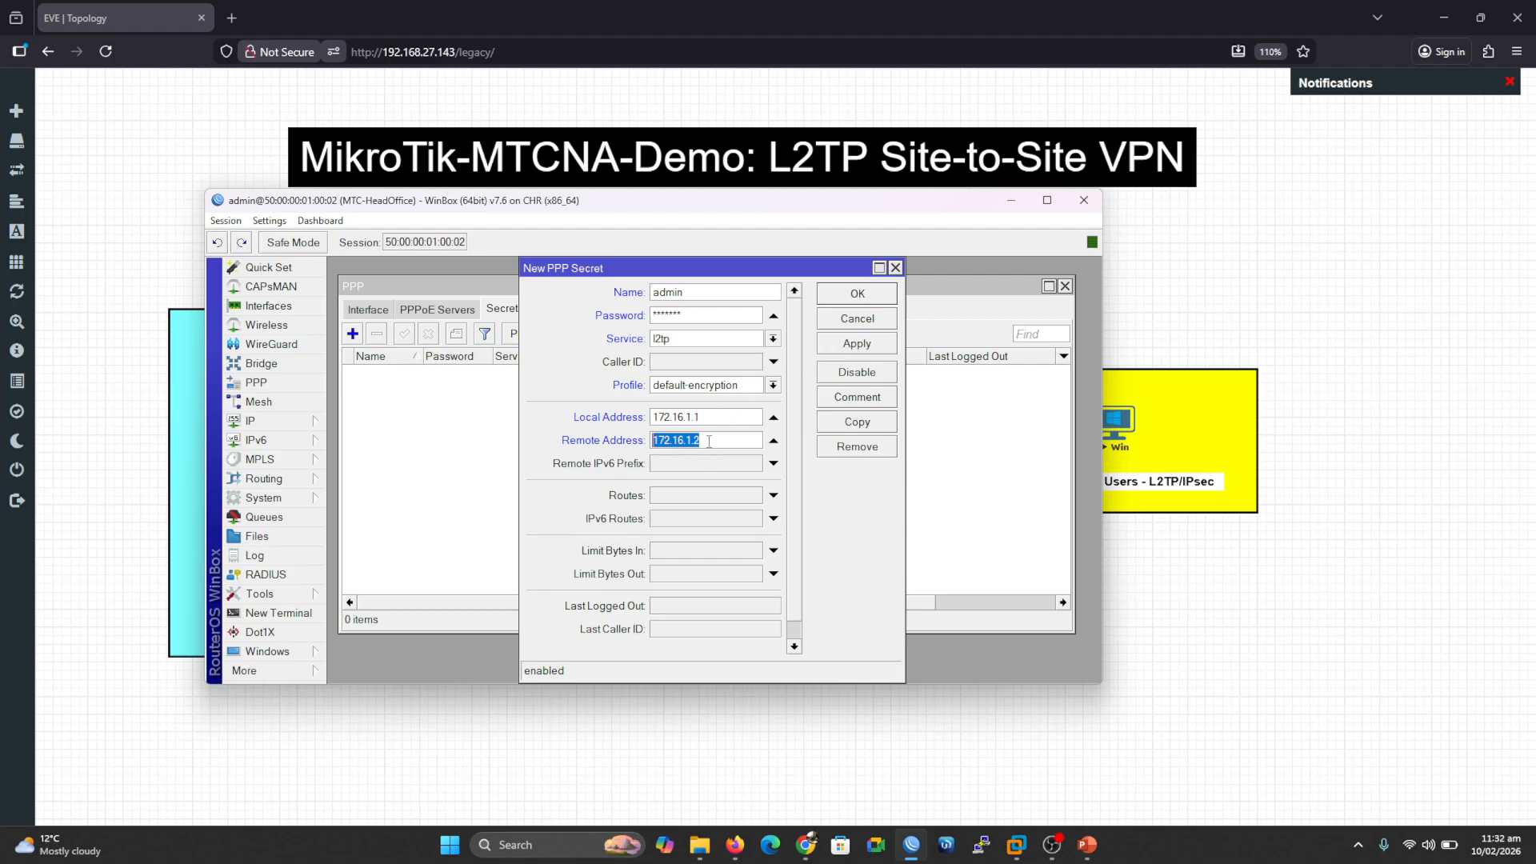
{"action": "left_click", "coordinate": [859, 345]}
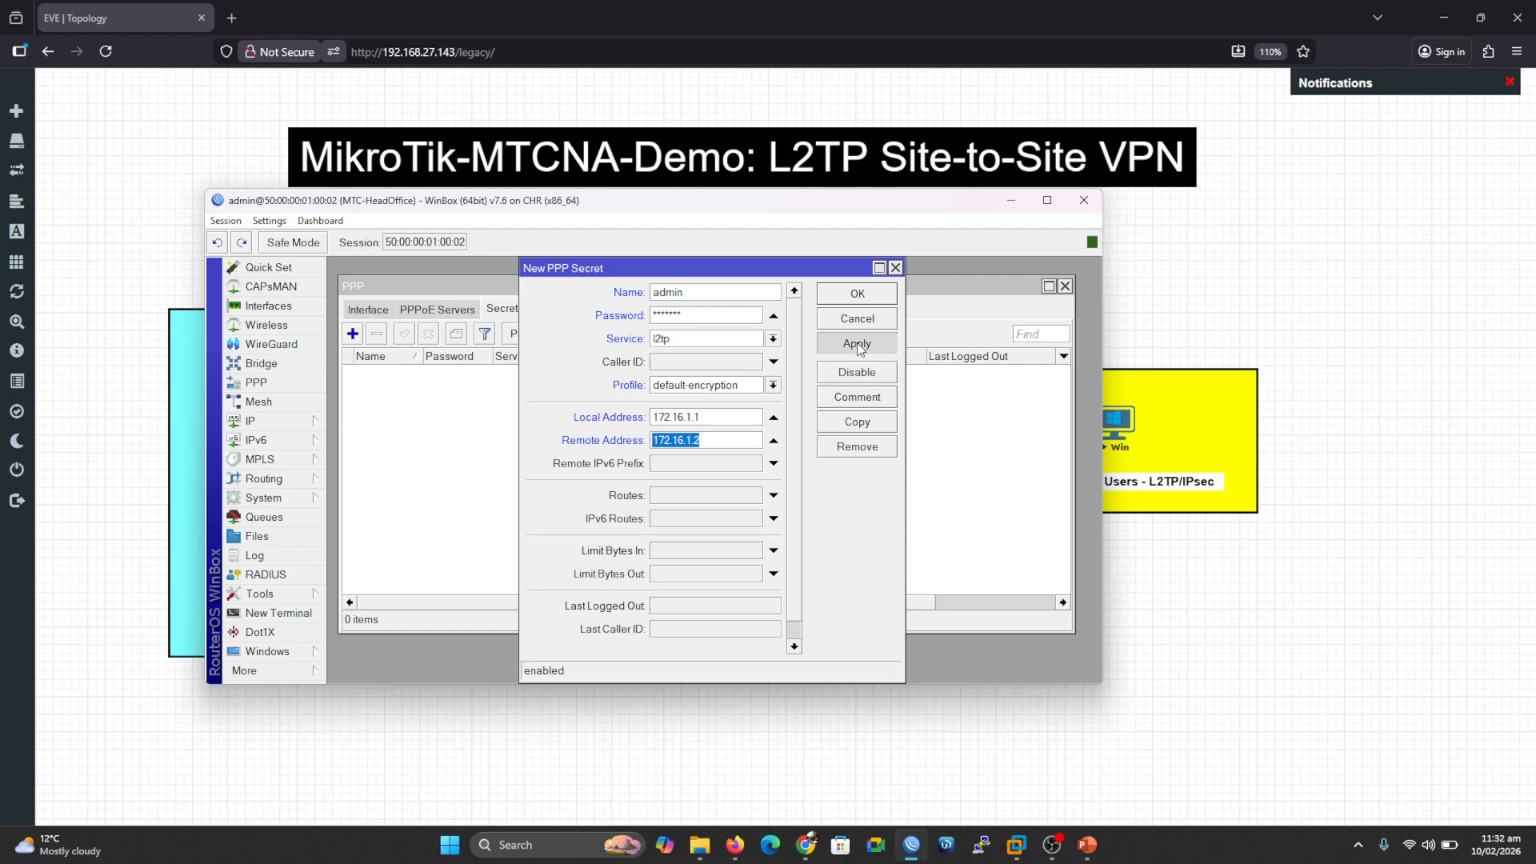
{"action": "left_click", "coordinate": [881, 294]}
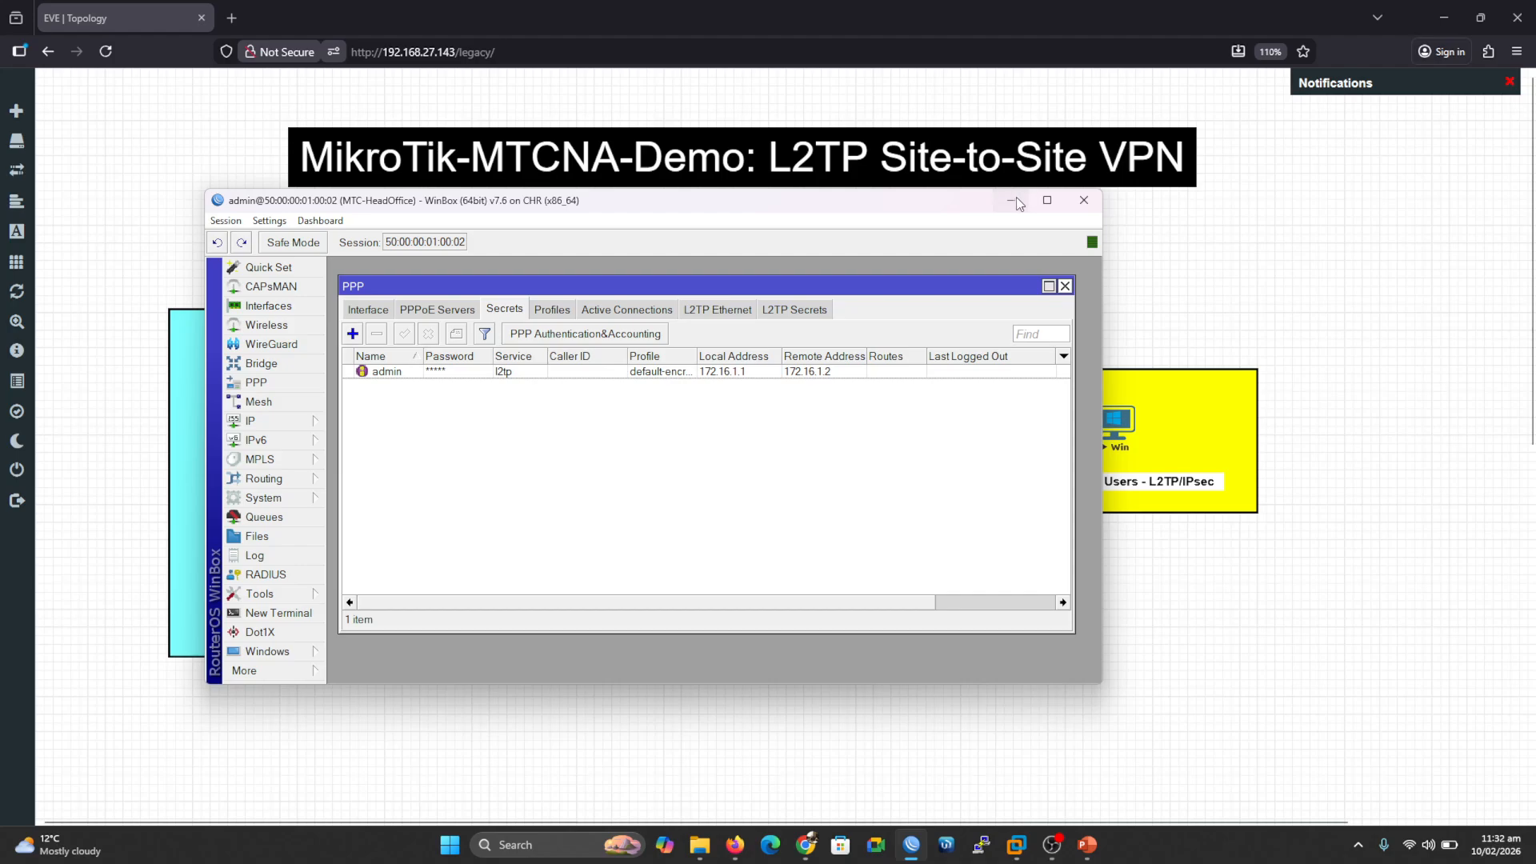
Step: From the Windows VM's Command Prompt, ping the router's WAN address 203.50.60.71
{"action": "left_click", "coordinate": [1015, 200]}
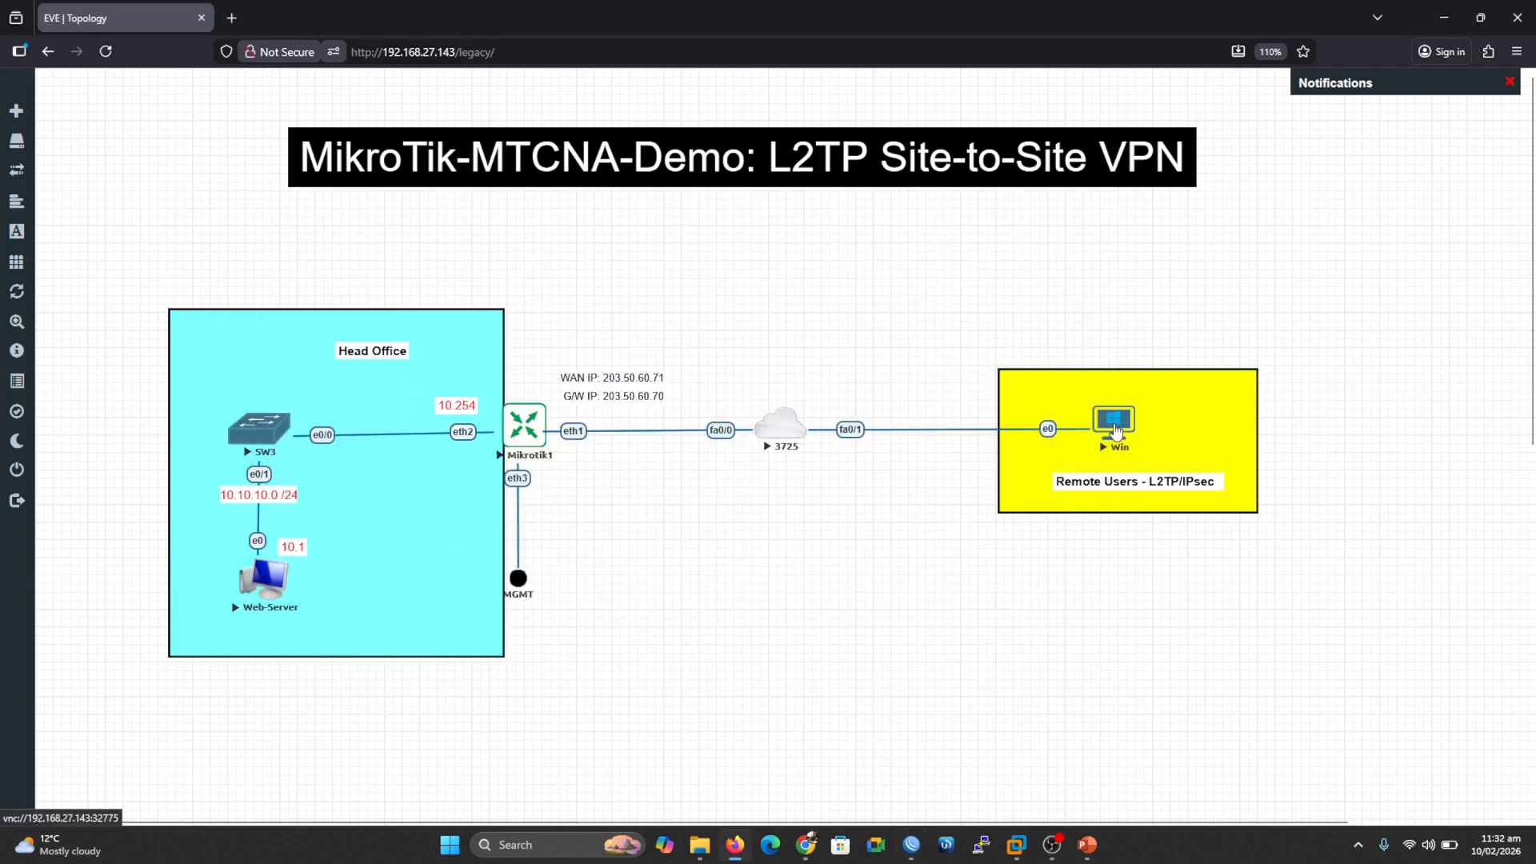
{"action": "left_click", "coordinate": [1117, 432]}
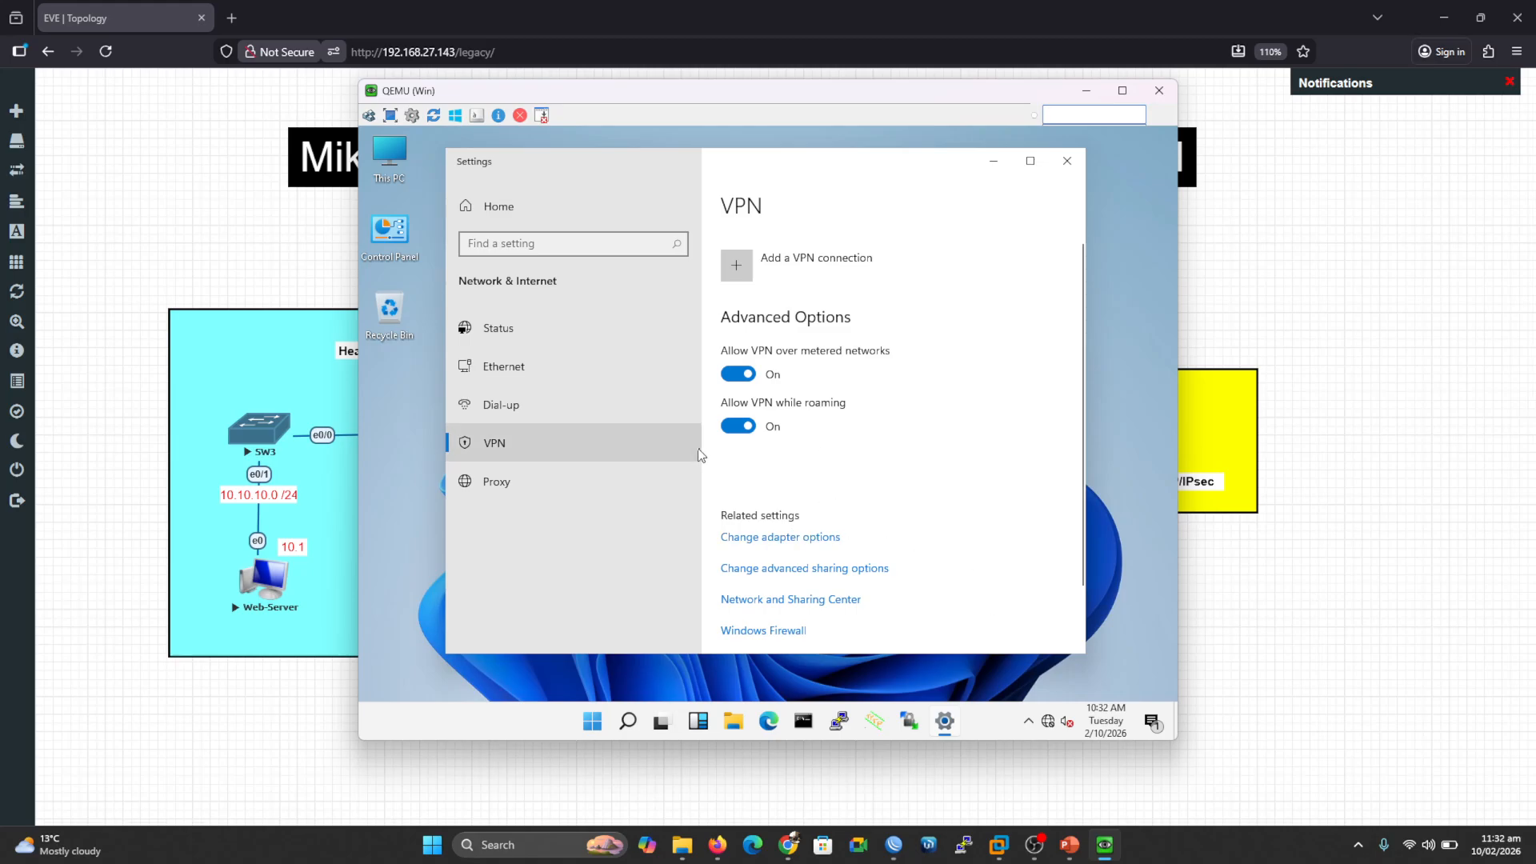
{"action": "left_click", "coordinate": [803, 723]}
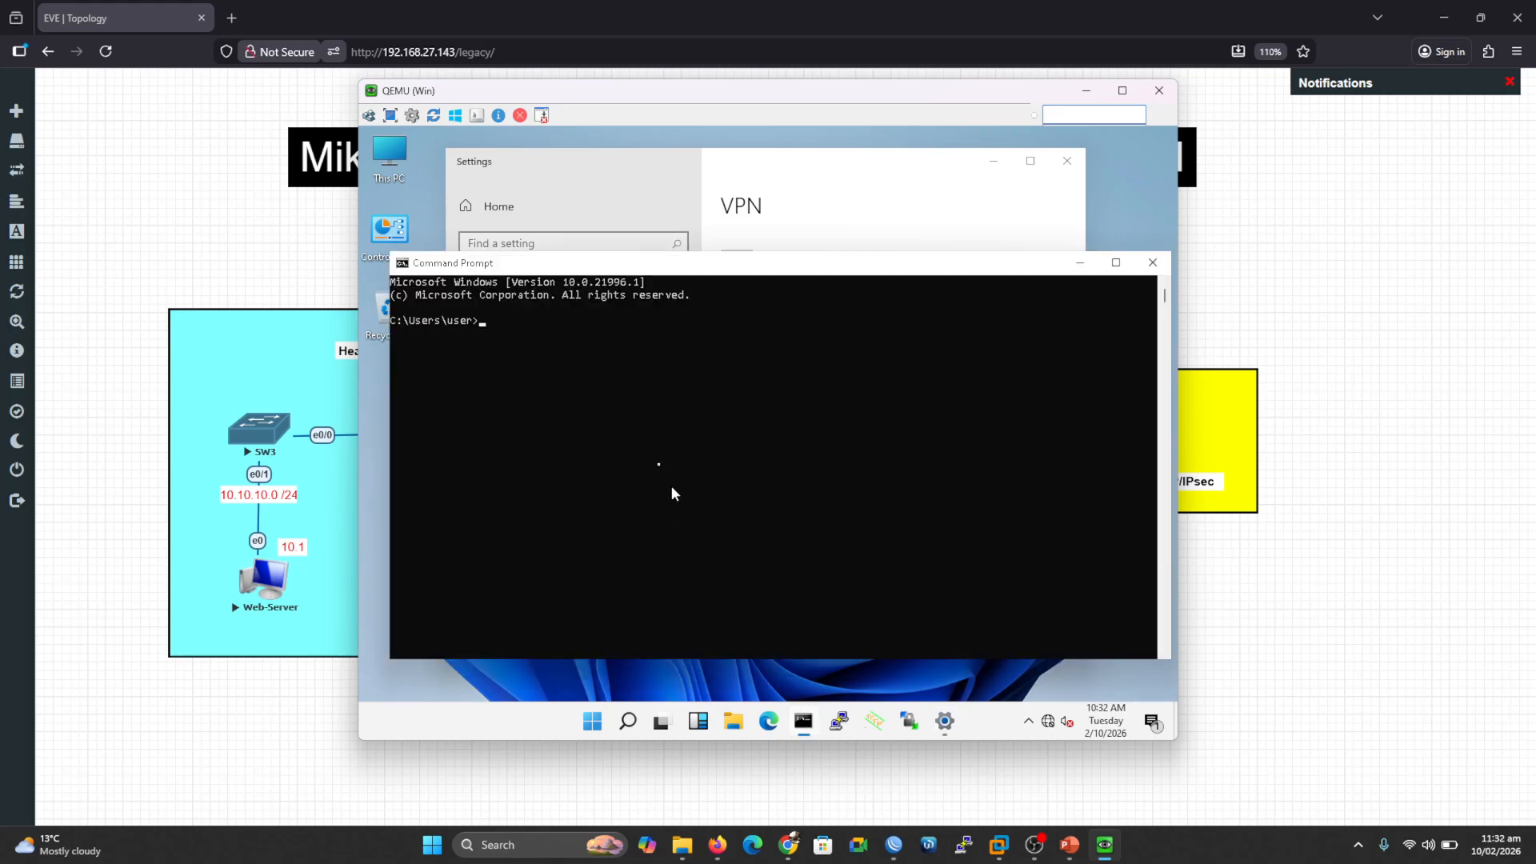
{"action": "left_click_drag", "start_coordinate": [545, 100], "coordinate": [858, 147]}
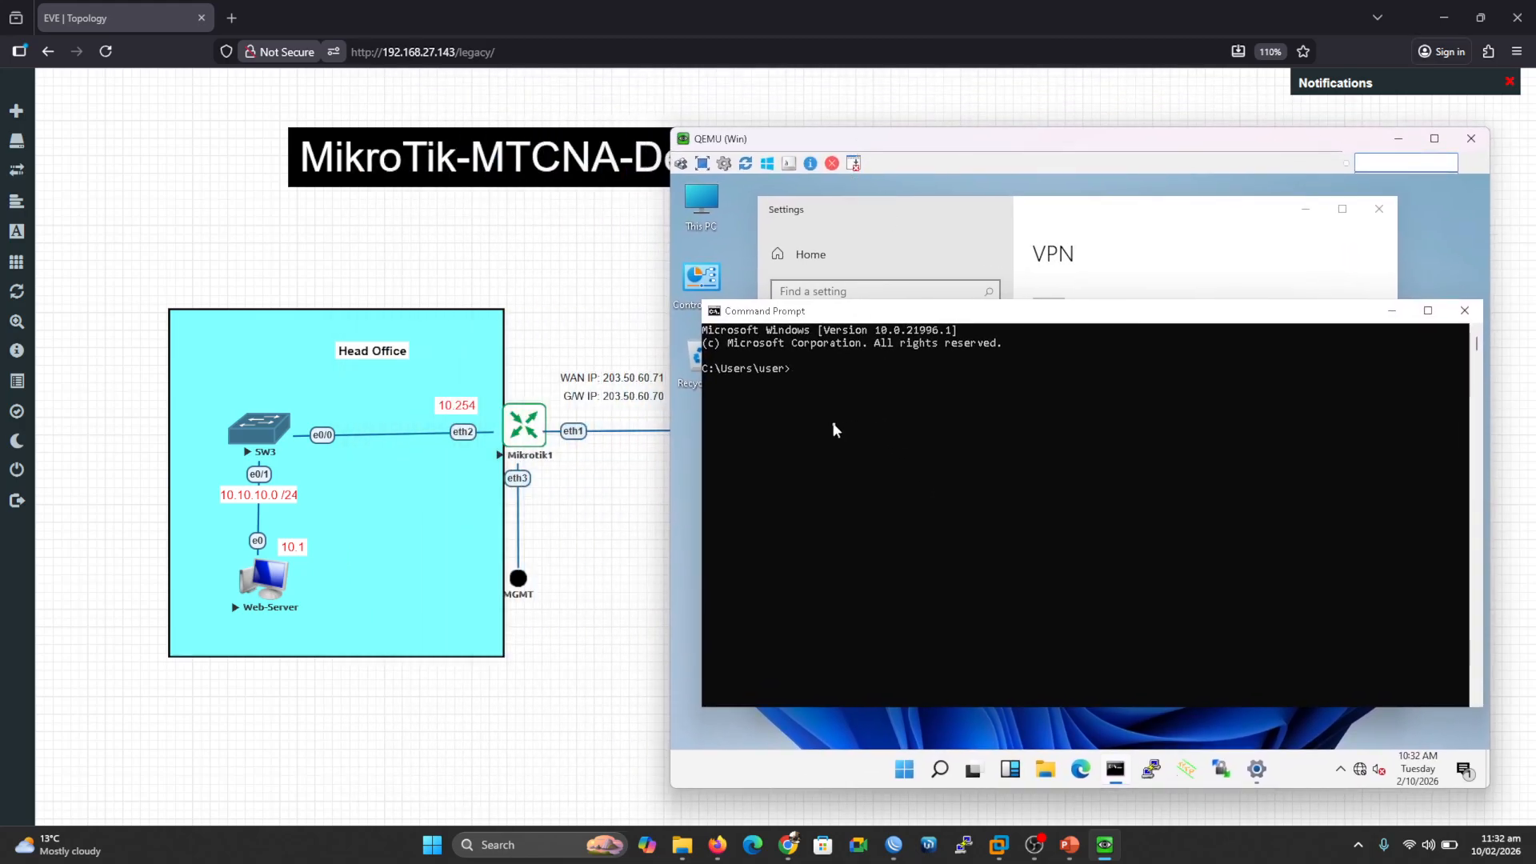
{"action": "type", "text": "ping 203.50.60.71"}
{"action": "key", "text": "Return"}
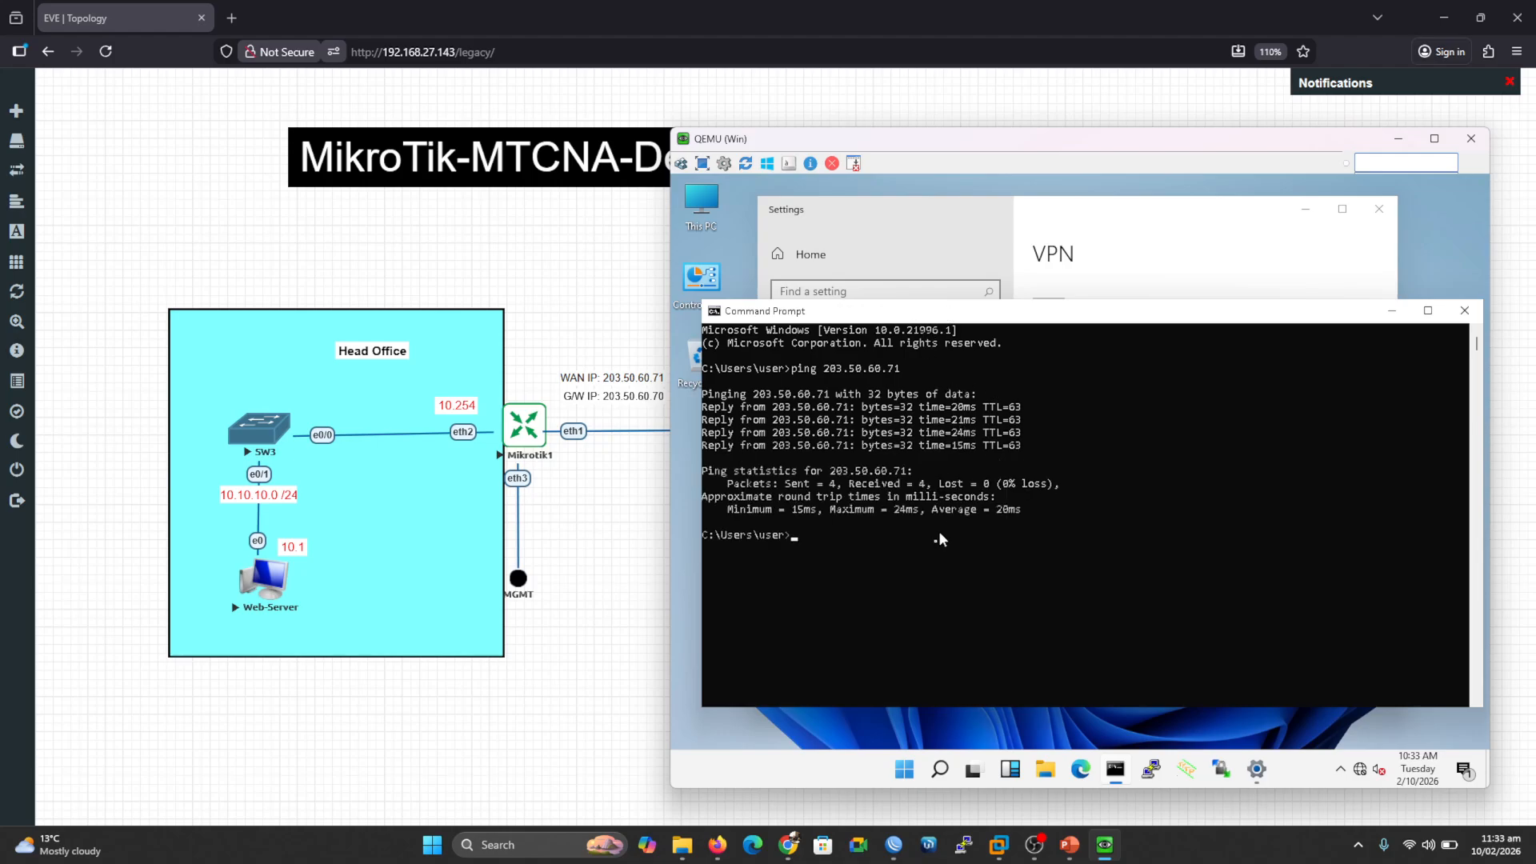
{"action": "left_click", "coordinate": [896, 846]}
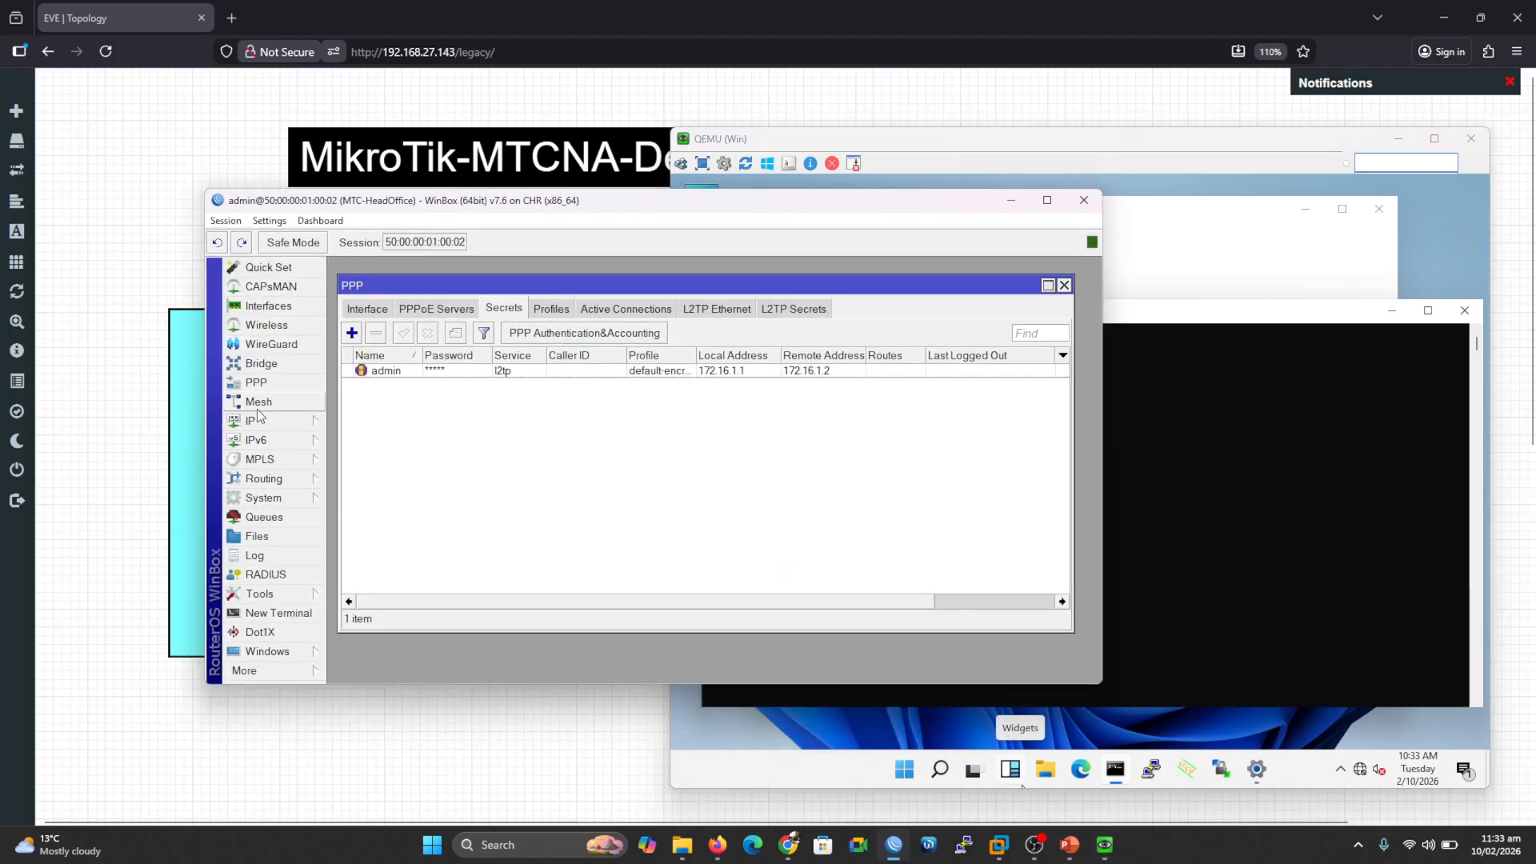
{"action": "left_click", "coordinate": [264, 421]}
{"action": "left_click", "coordinate": [375, 367]}
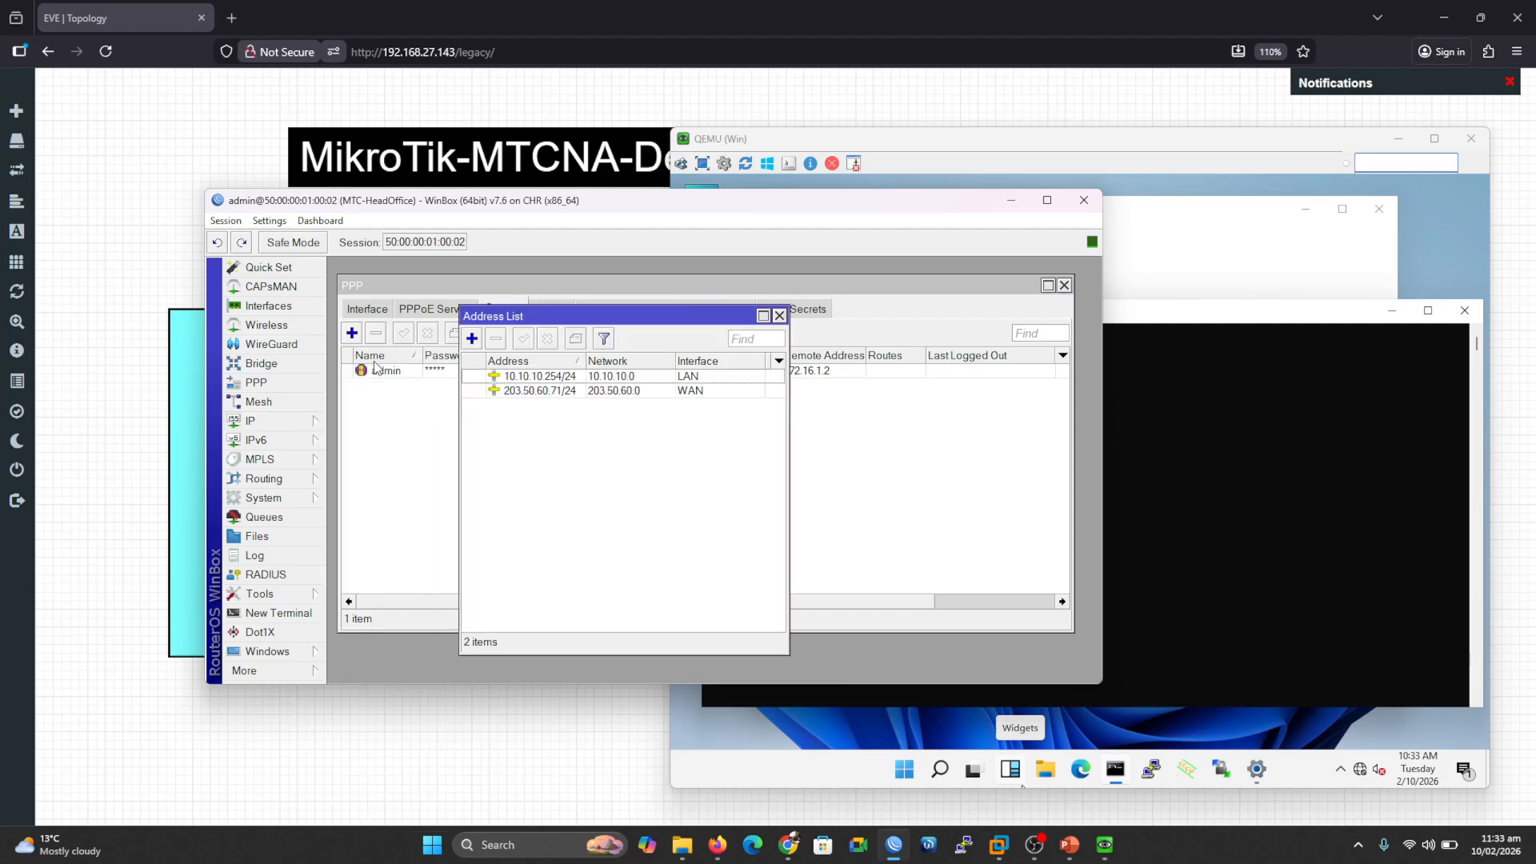
{"action": "left_click", "coordinate": [560, 391]}
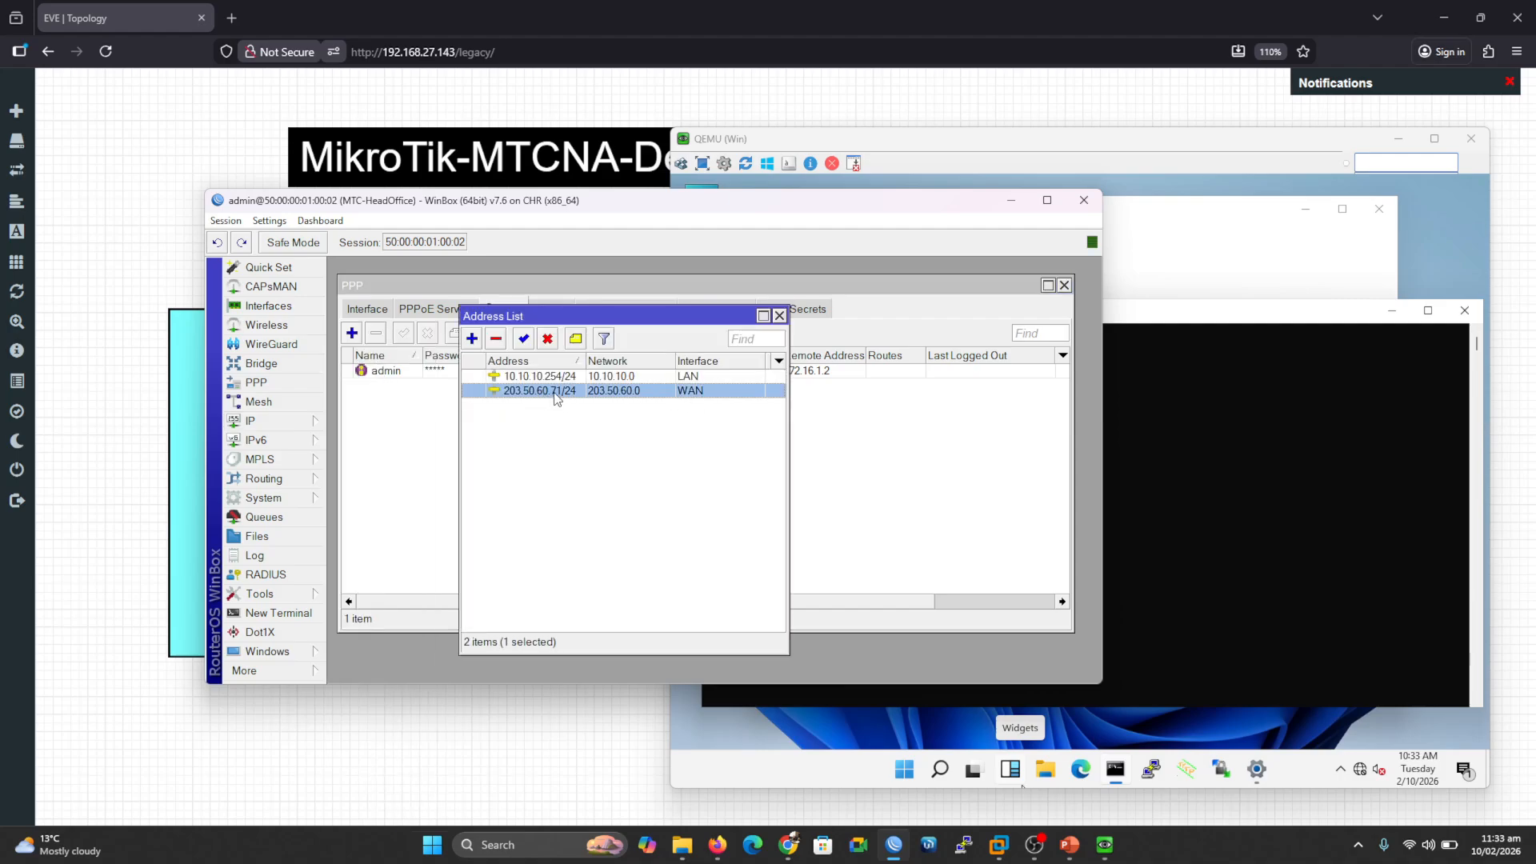
{"action": "left_click", "coordinate": [780, 315]}
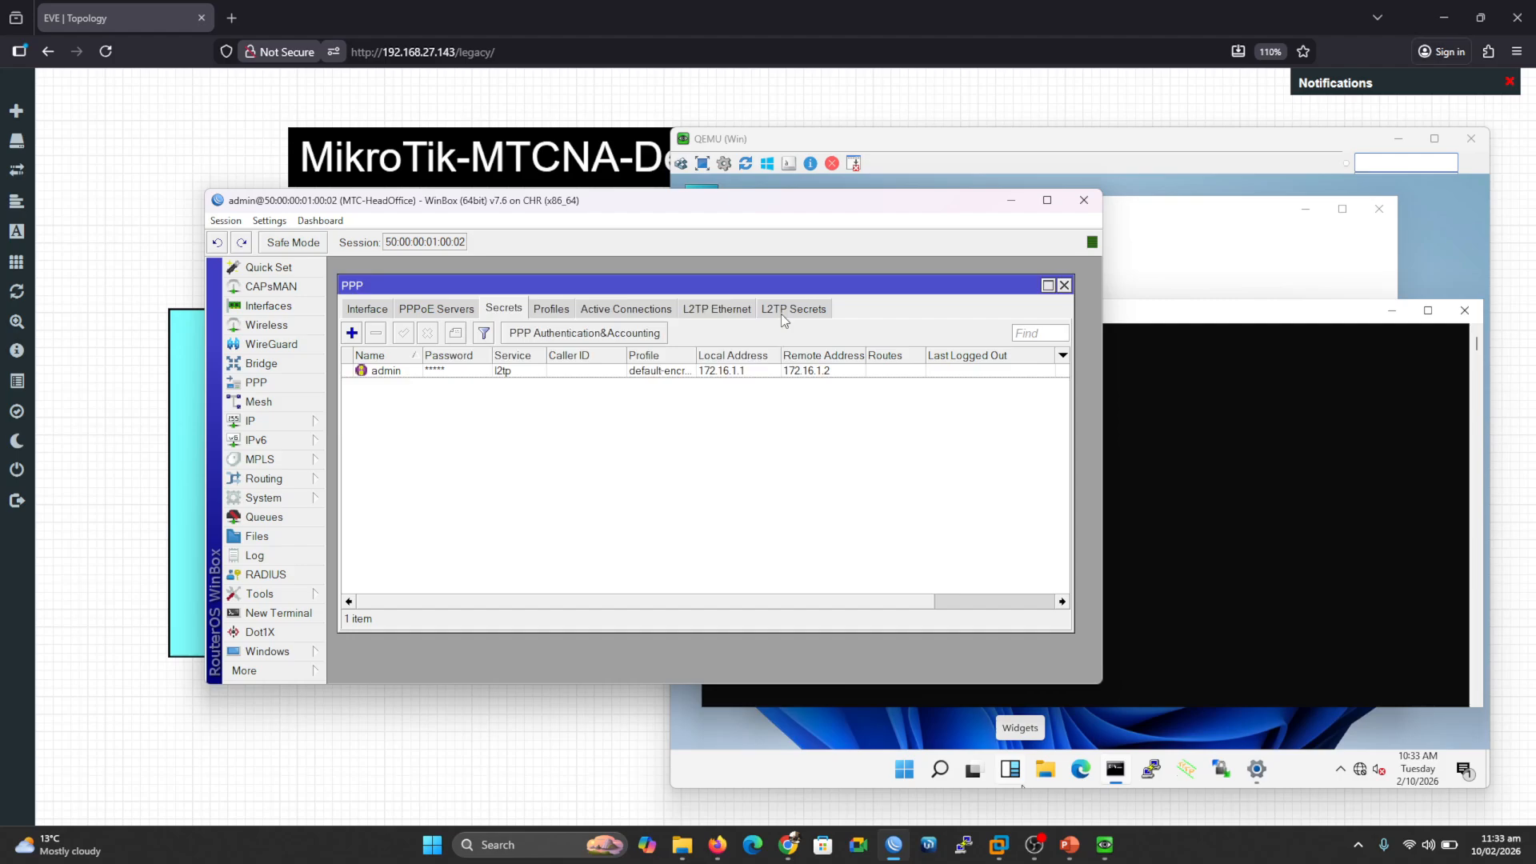
{"action": "left_click", "coordinate": [1011, 201]}
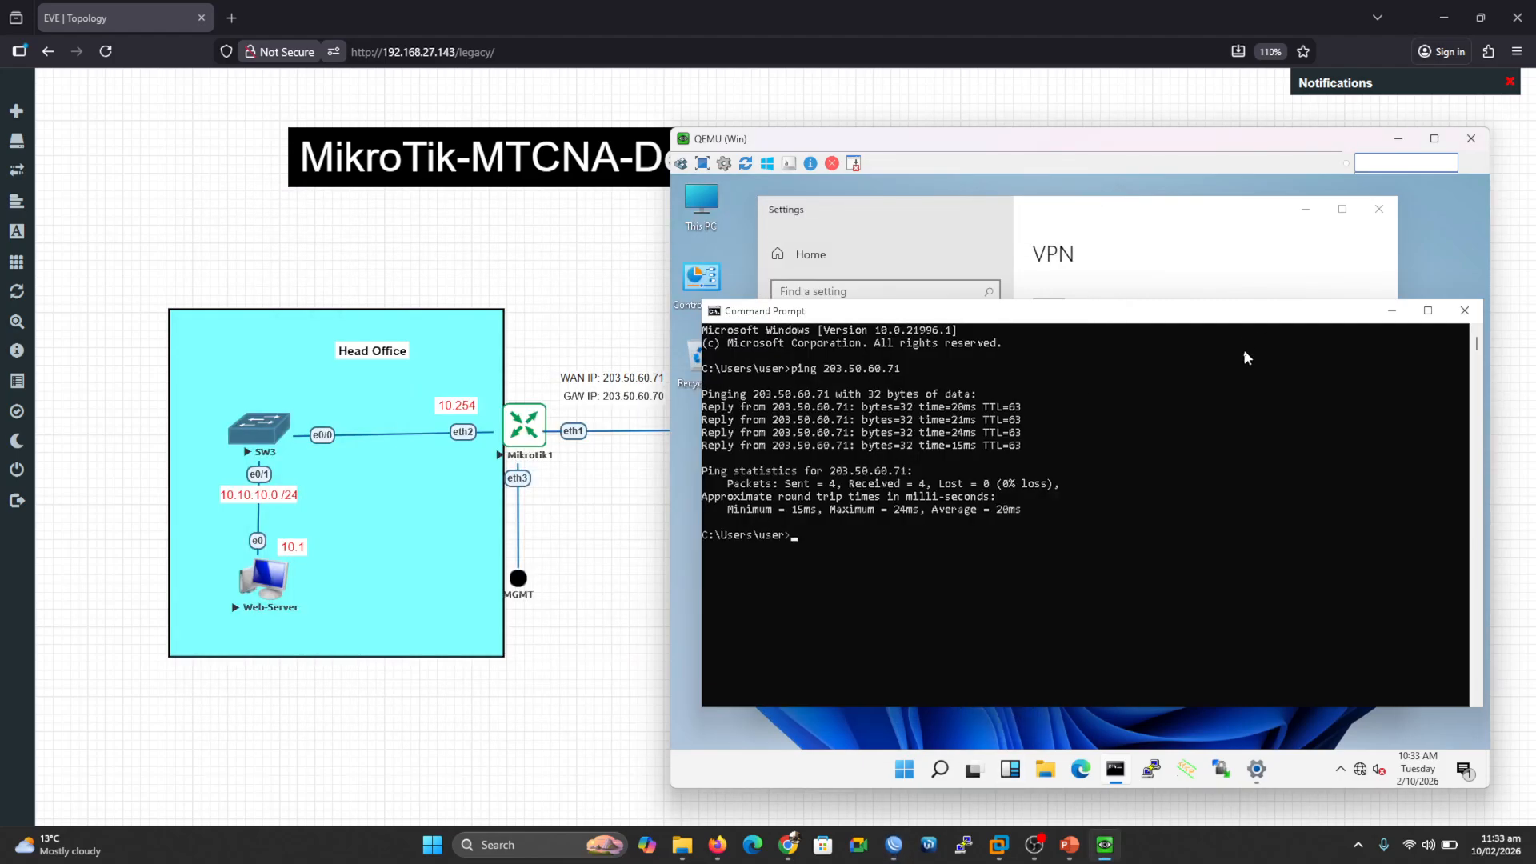
Step: Start a Windows (built-in) VPN connection named L2TP to server 203.50.60.71
{"action": "left_click", "coordinate": [1466, 312]}
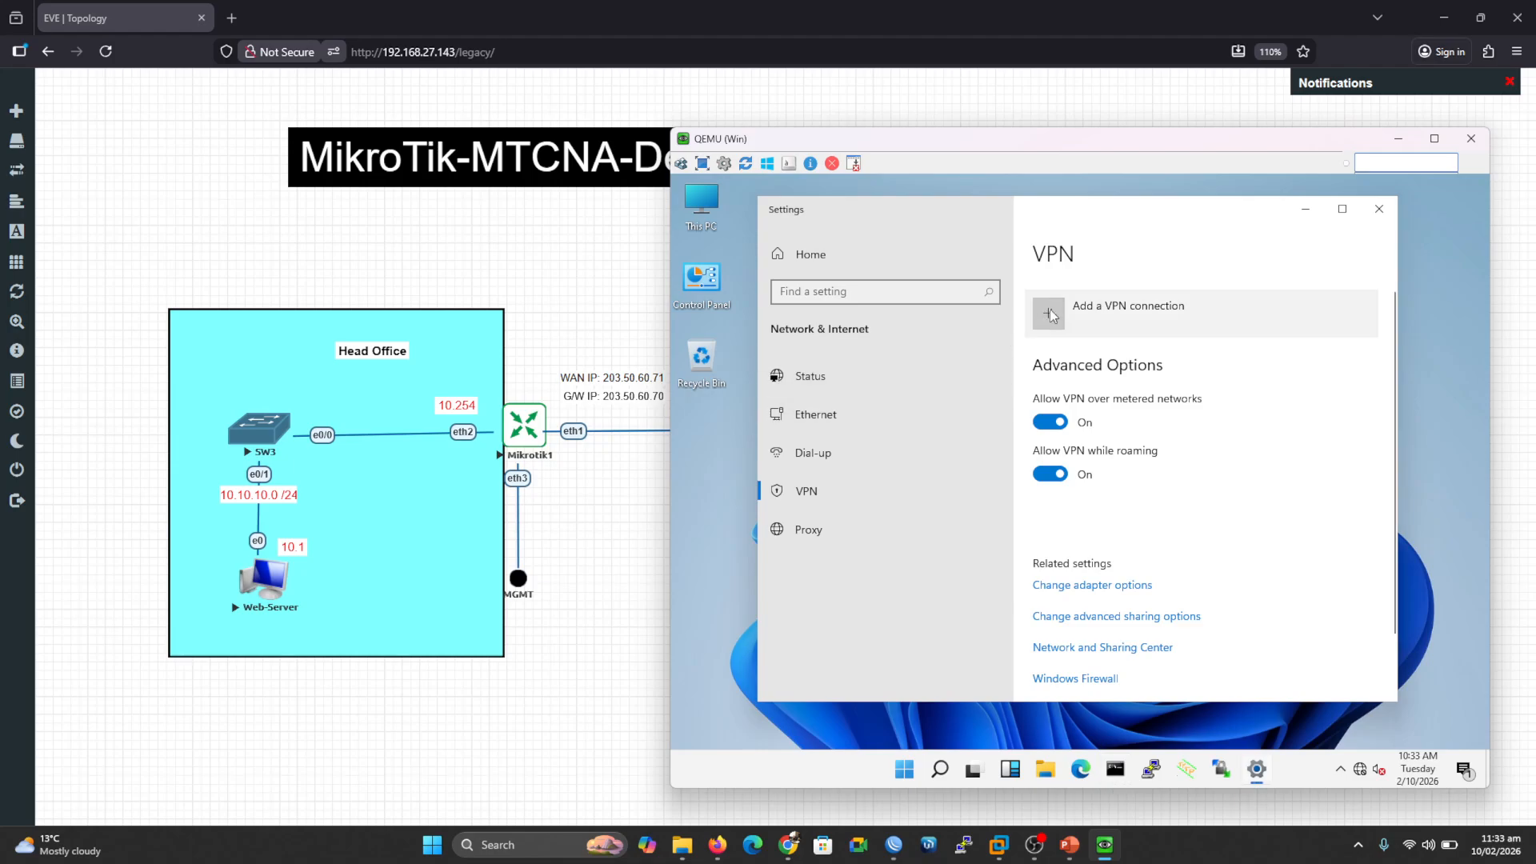
{"action": "left_click", "coordinate": [1050, 315]}
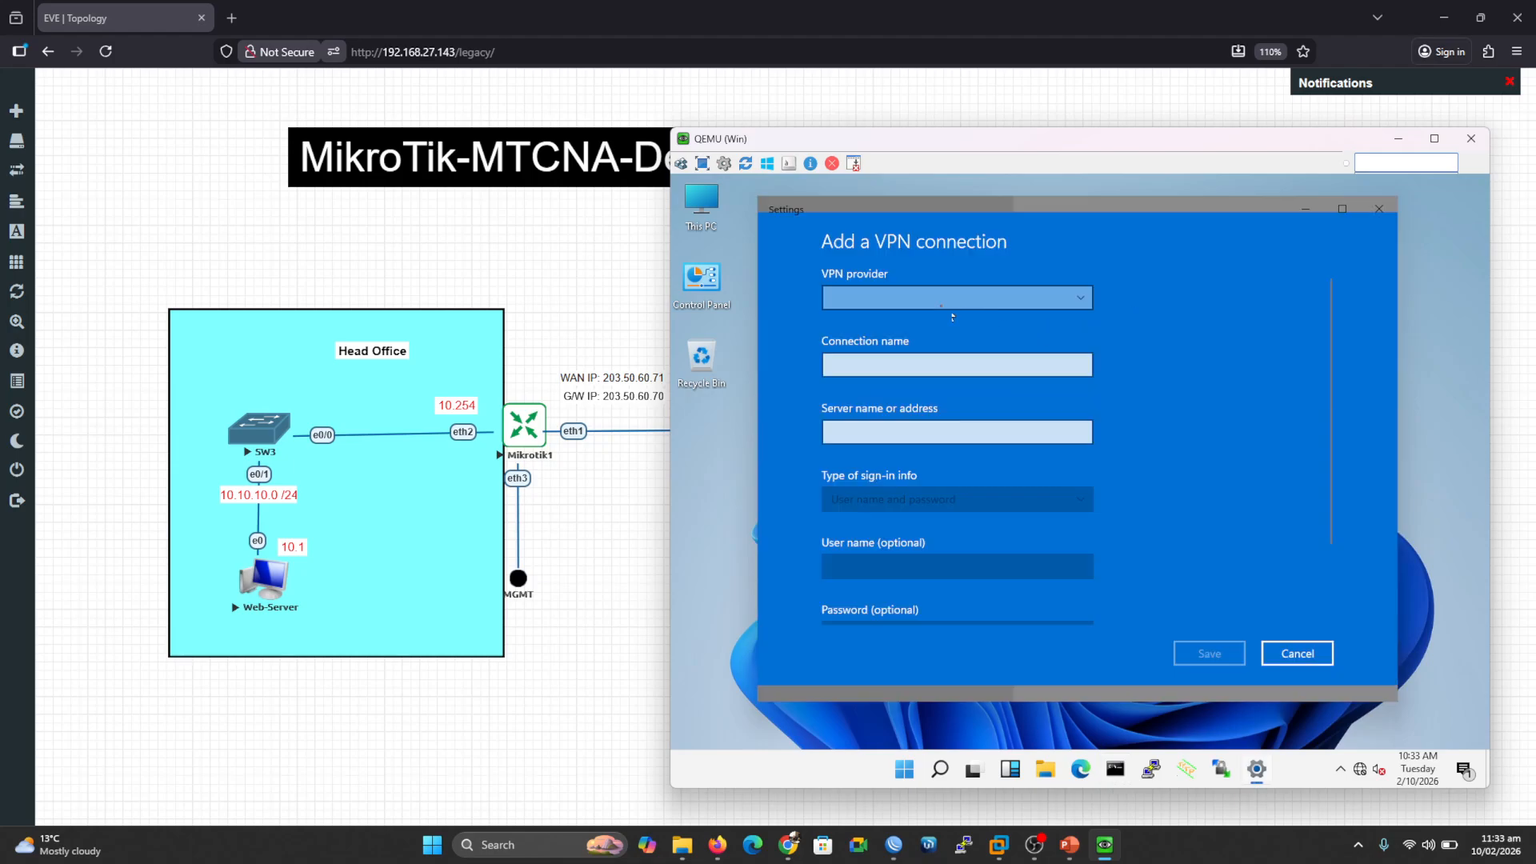
{"action": "left_click", "coordinate": [902, 300]}
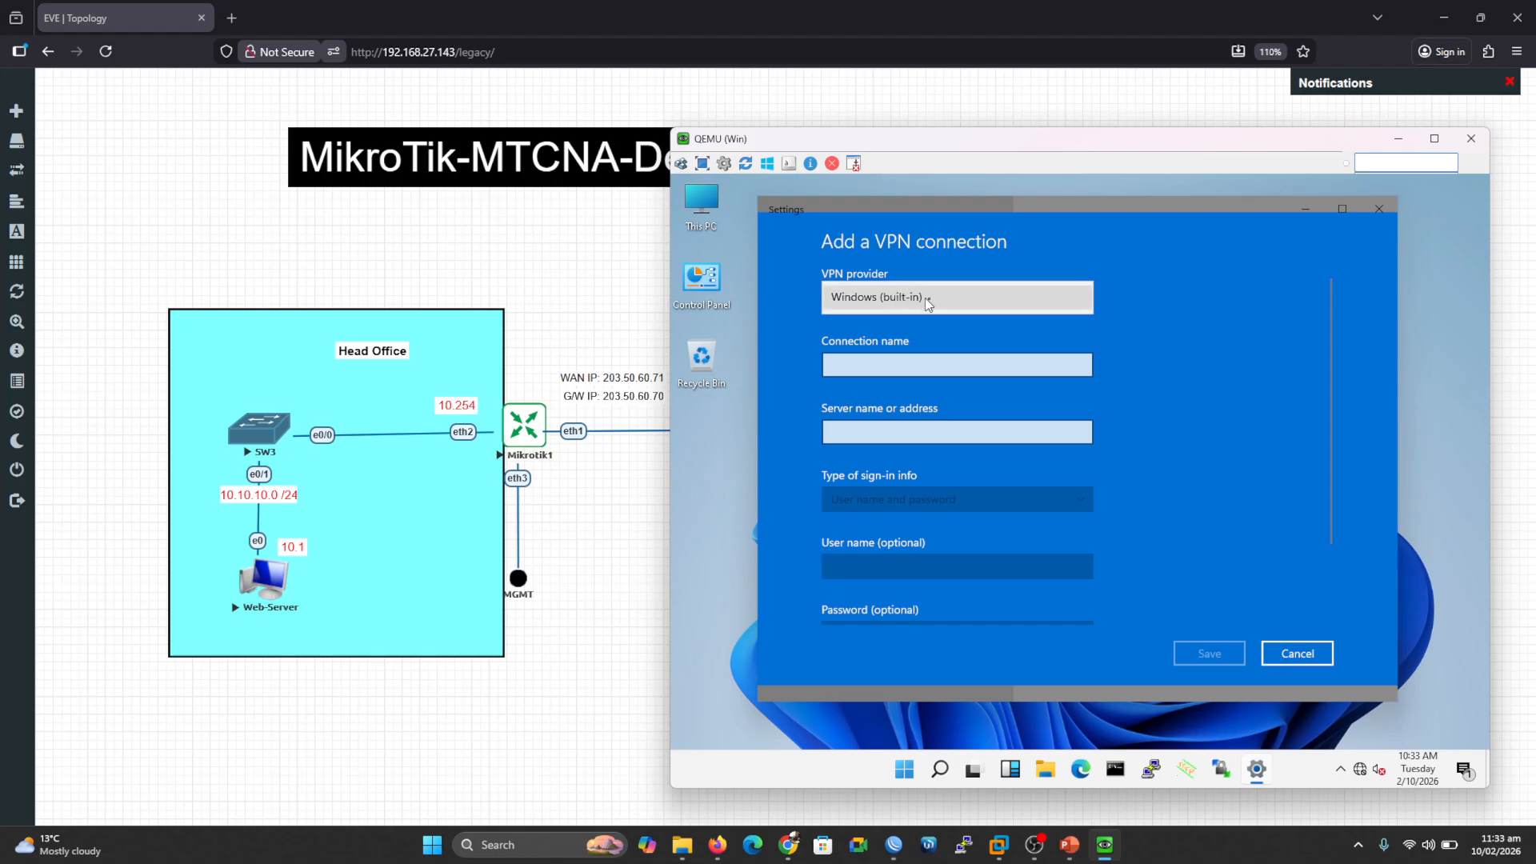
{"action": "left_click", "coordinate": [933, 305]}
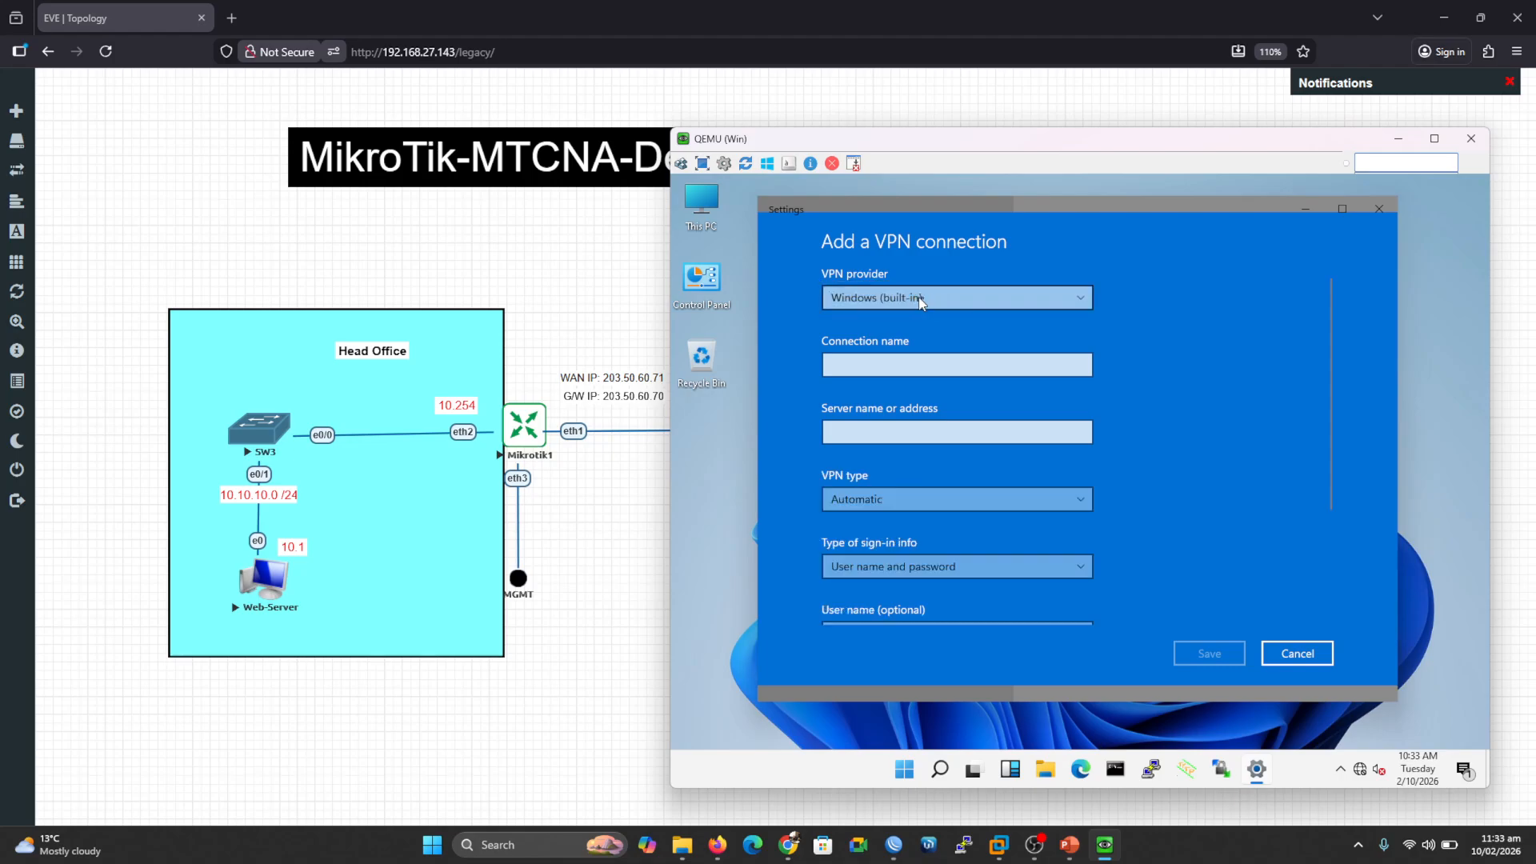
{"action": "left_click", "coordinate": [883, 368]}
{"action": "type", "text": "L2TP"}
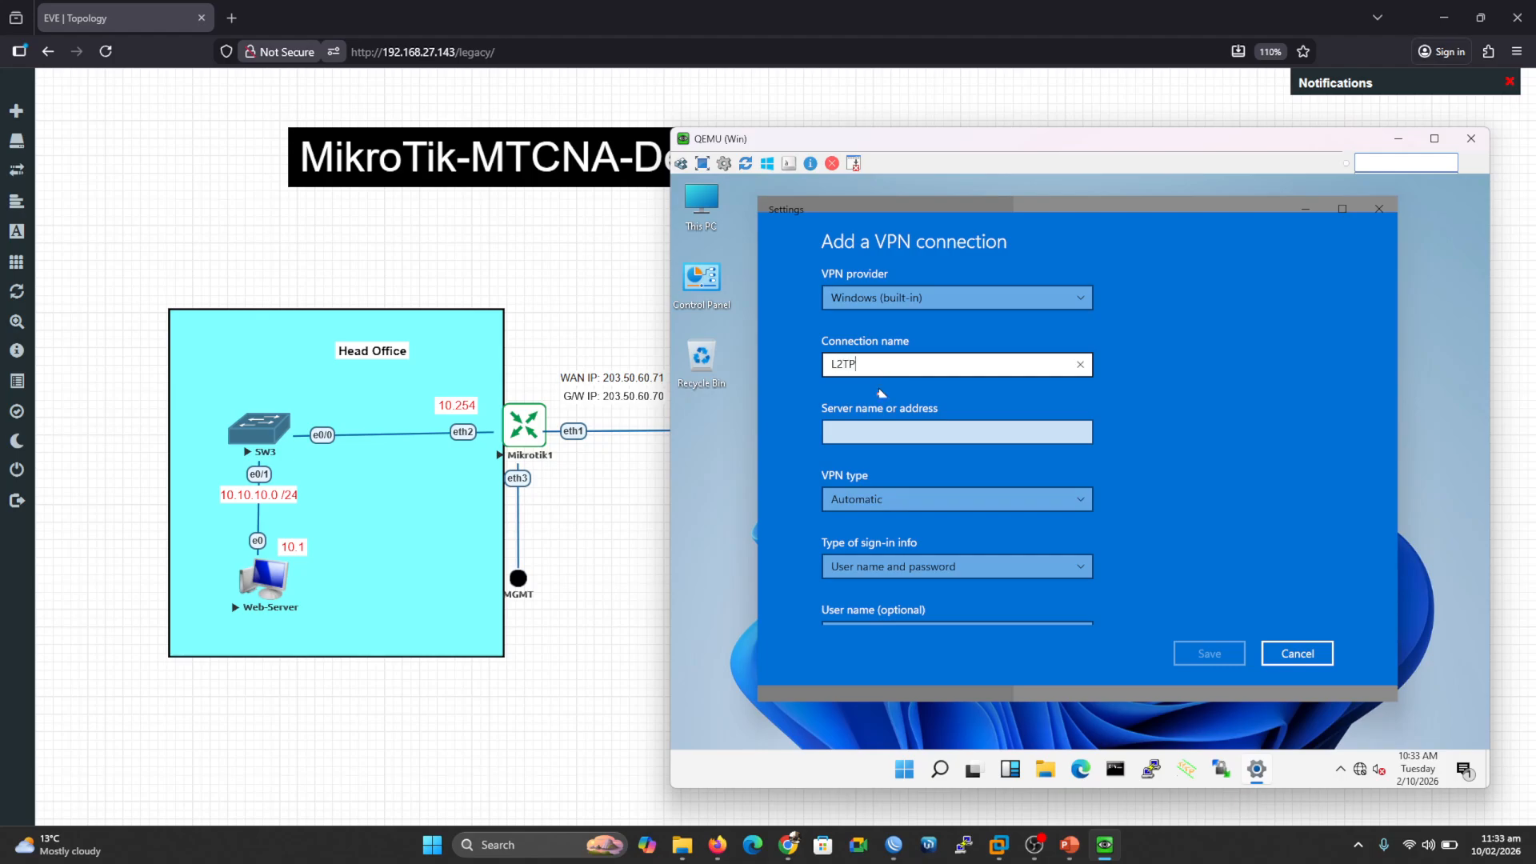
{"action": "left_click", "coordinate": [873, 433]}
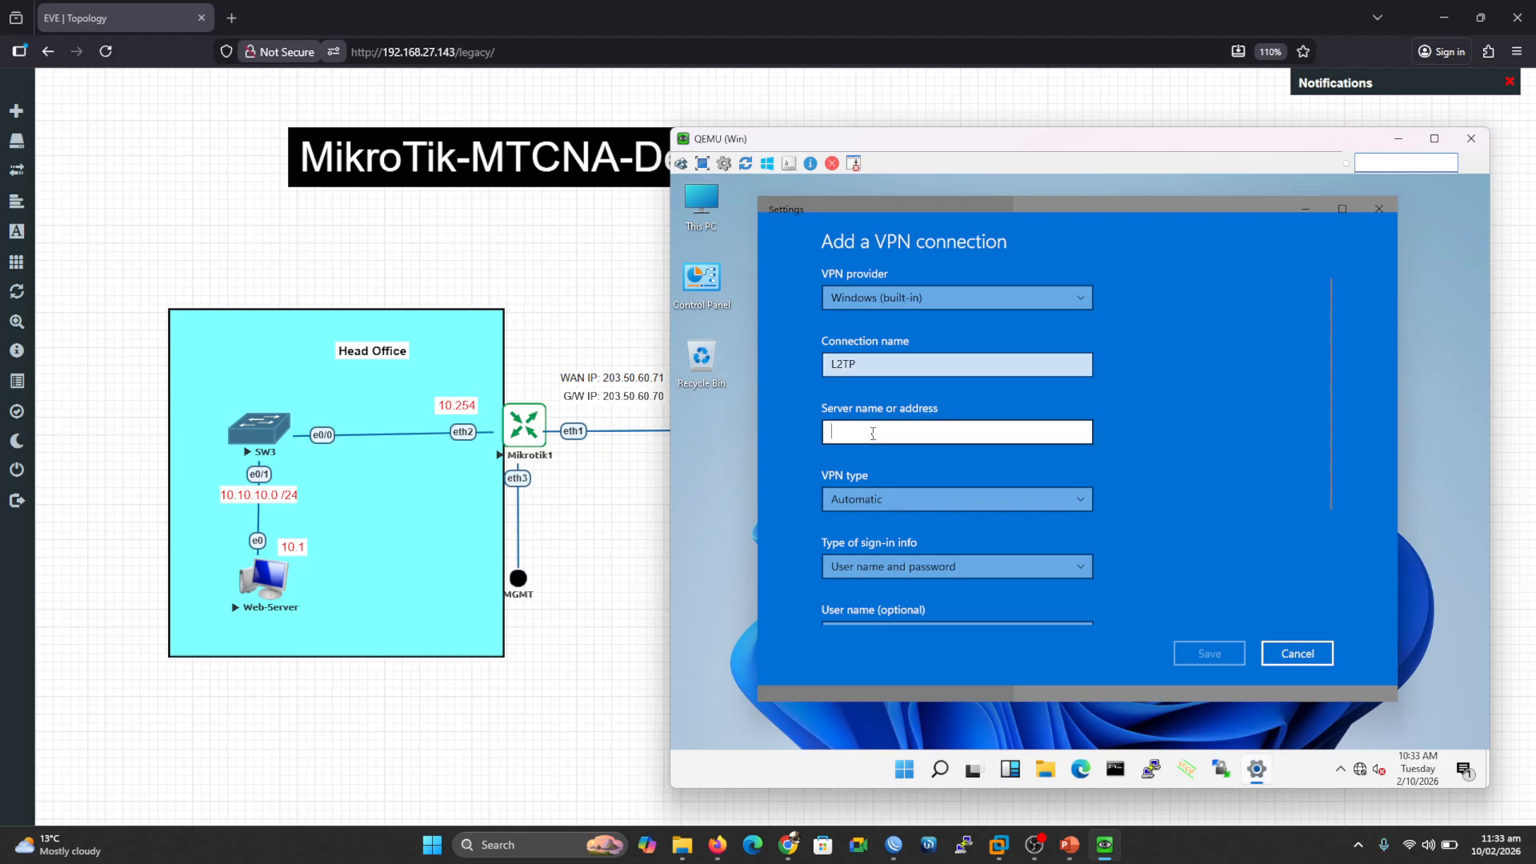
{"action": "type", "text": "203"}
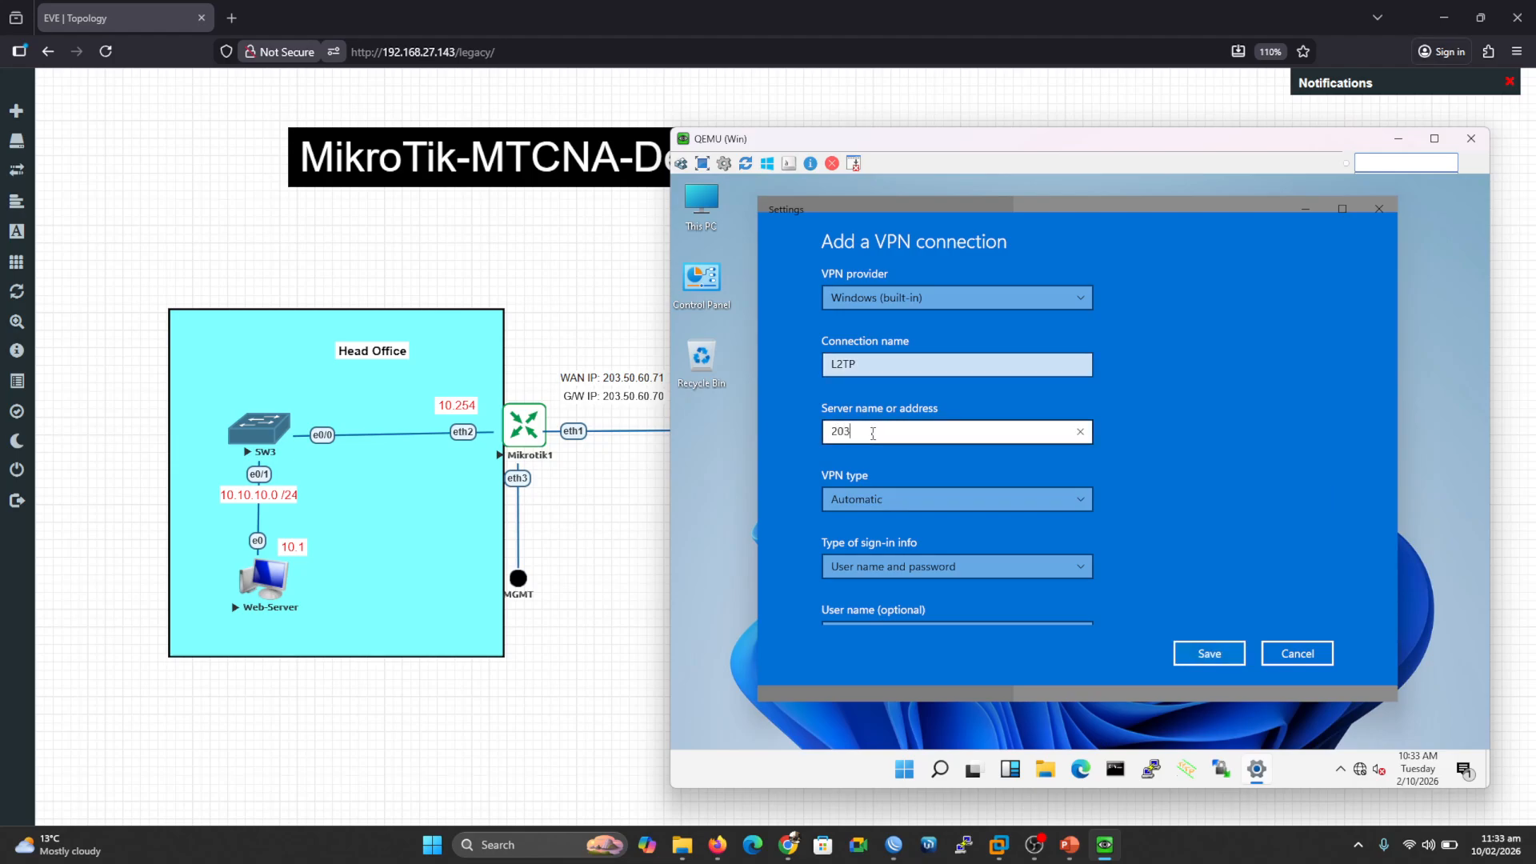
{"action": "type", "text": ".50.60.71"}
Step: Choose L2TP/IPsec with pre-shared key, then enter the pre-shared key, user name admin and the password
{"action": "left_click", "coordinate": [891, 498]}
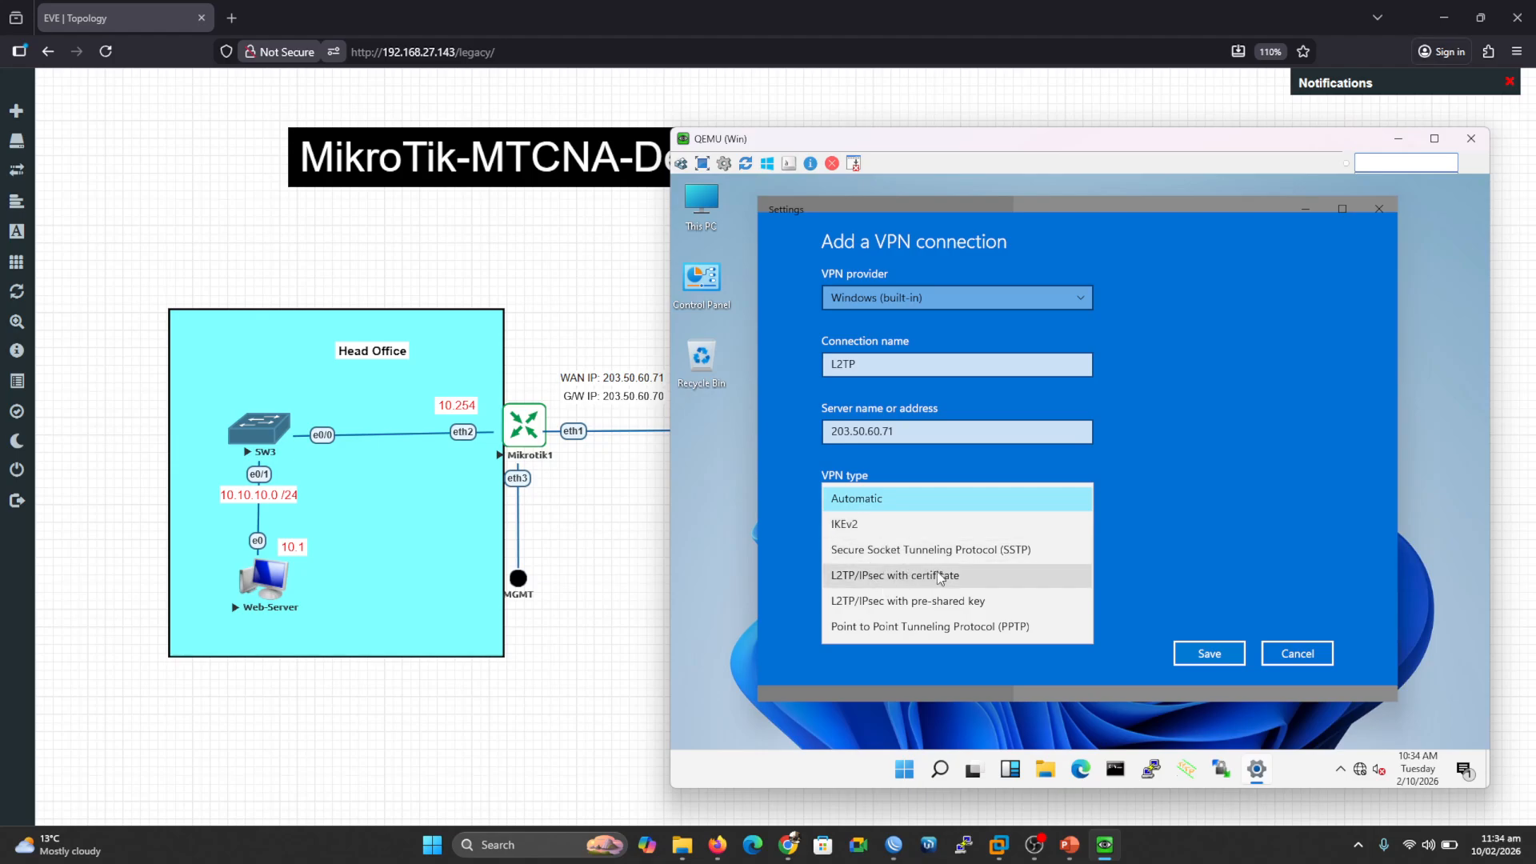
{"action": "left_click", "coordinate": [909, 608]}
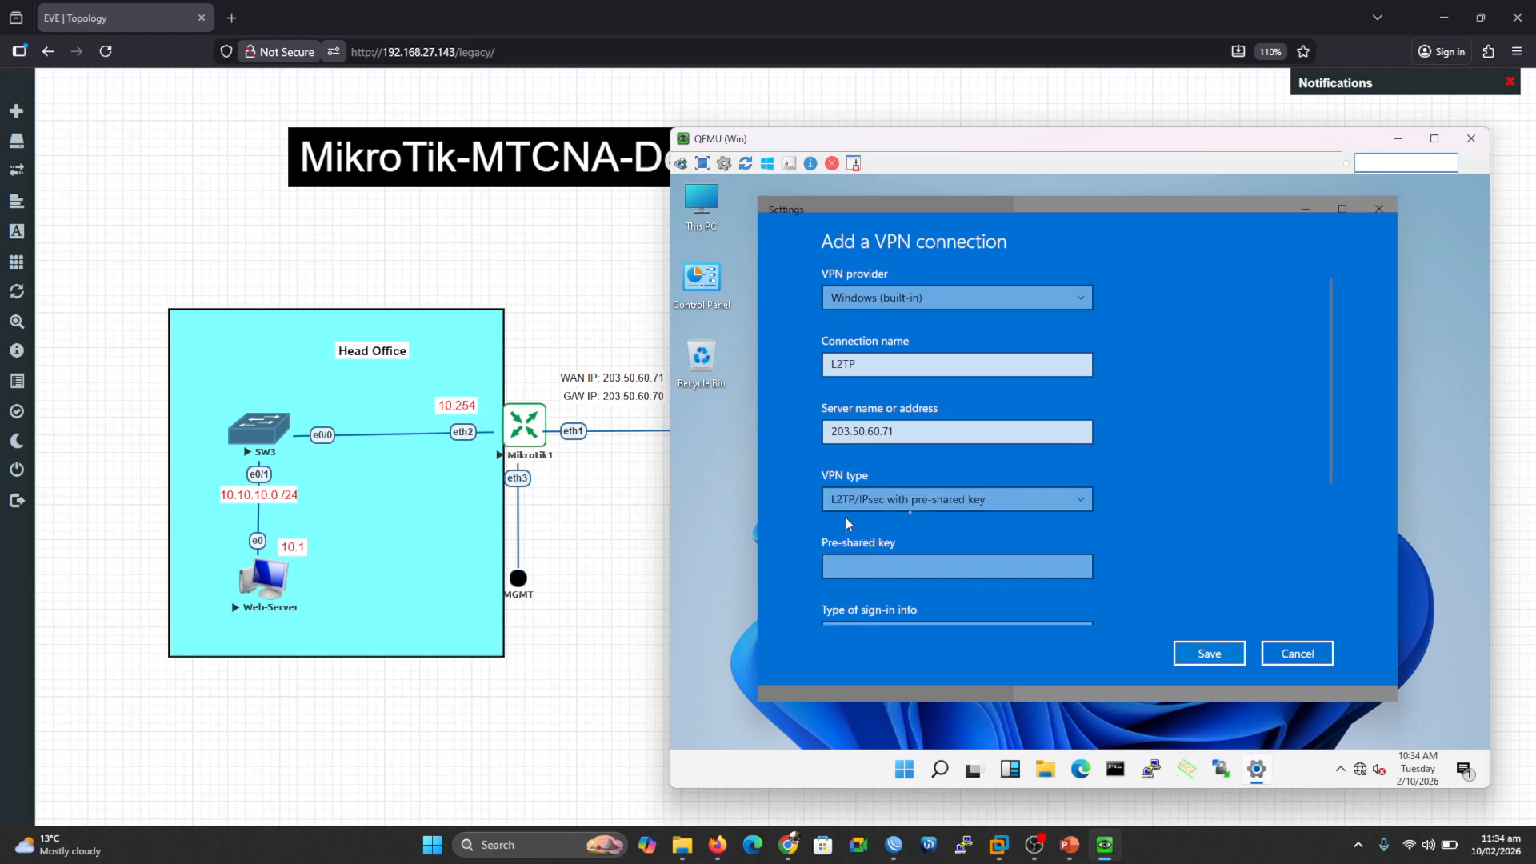
{"action": "left_click", "coordinate": [885, 568]}
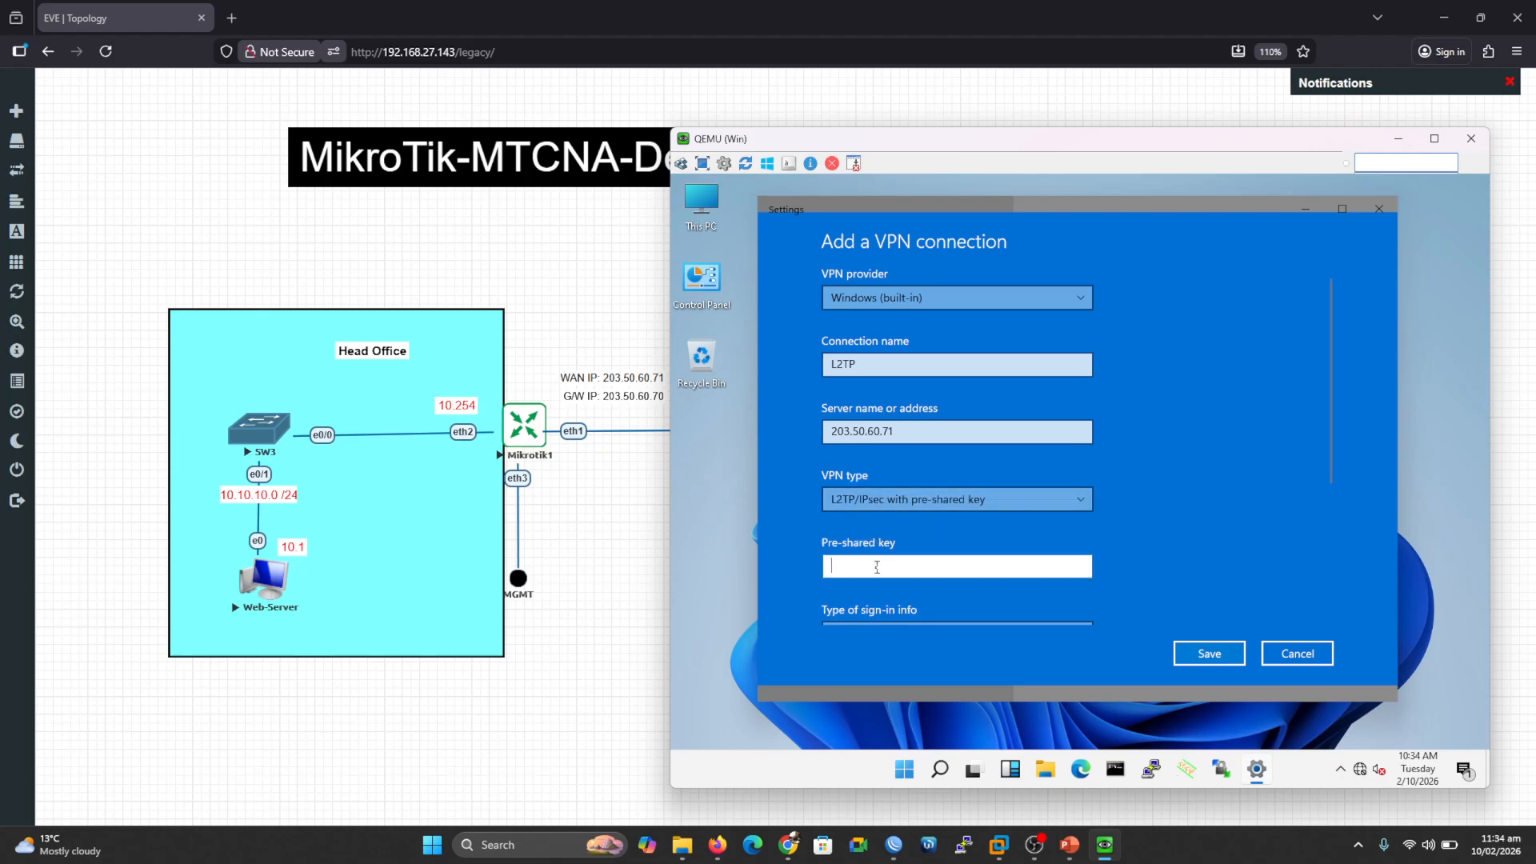
{"action": "type", "text": "123456•••••••"}
{"action": "scroll", "coordinate": [1335, 496], "scroll_direction": "down", "scroll_amount": 4}
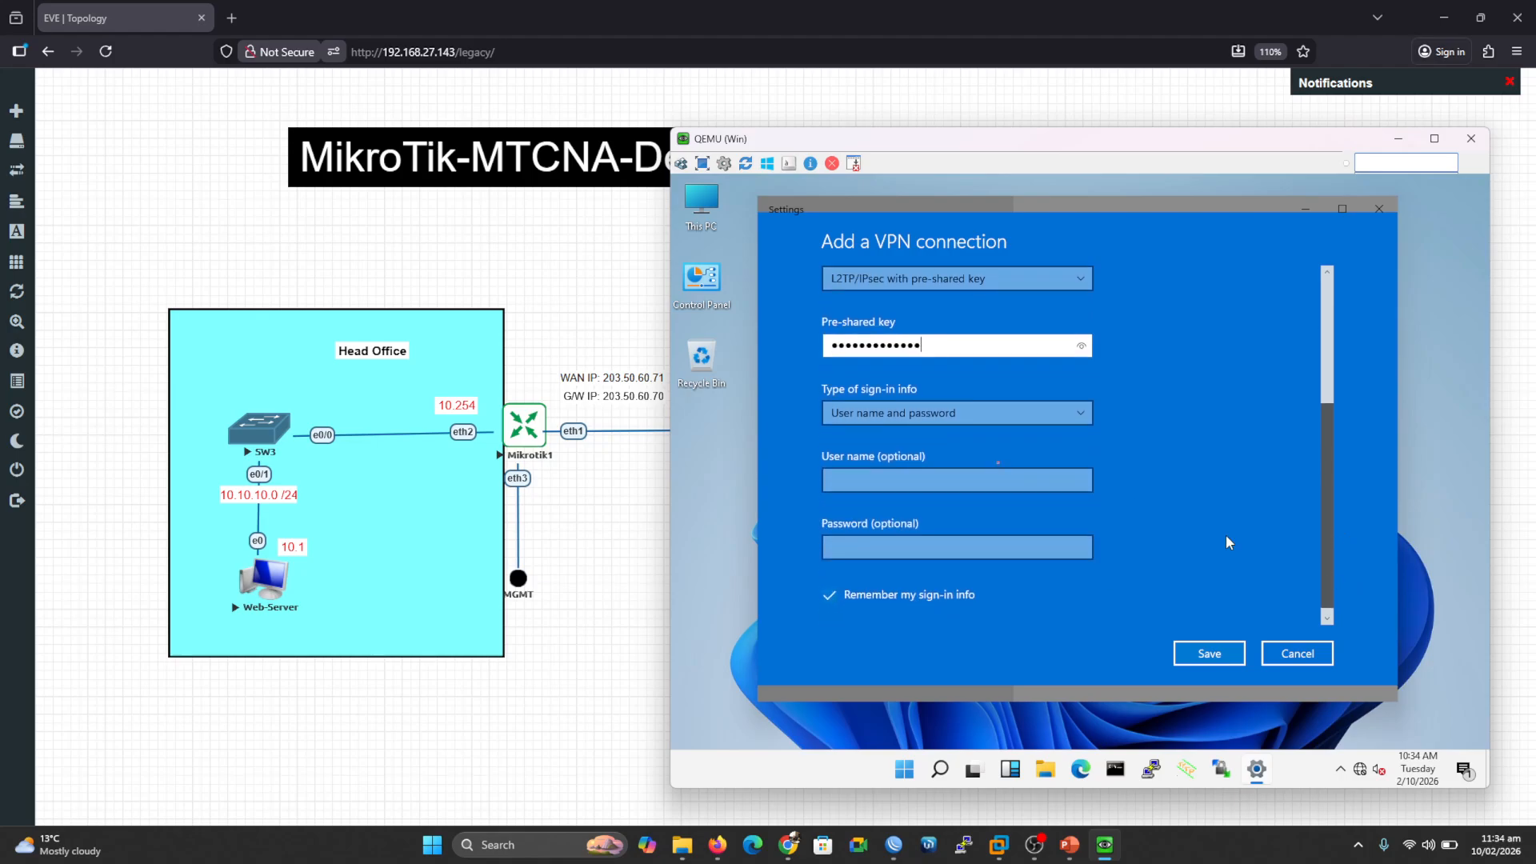
{"action": "left_click", "coordinate": [935, 480]}
{"action": "type", "text": "admin"}
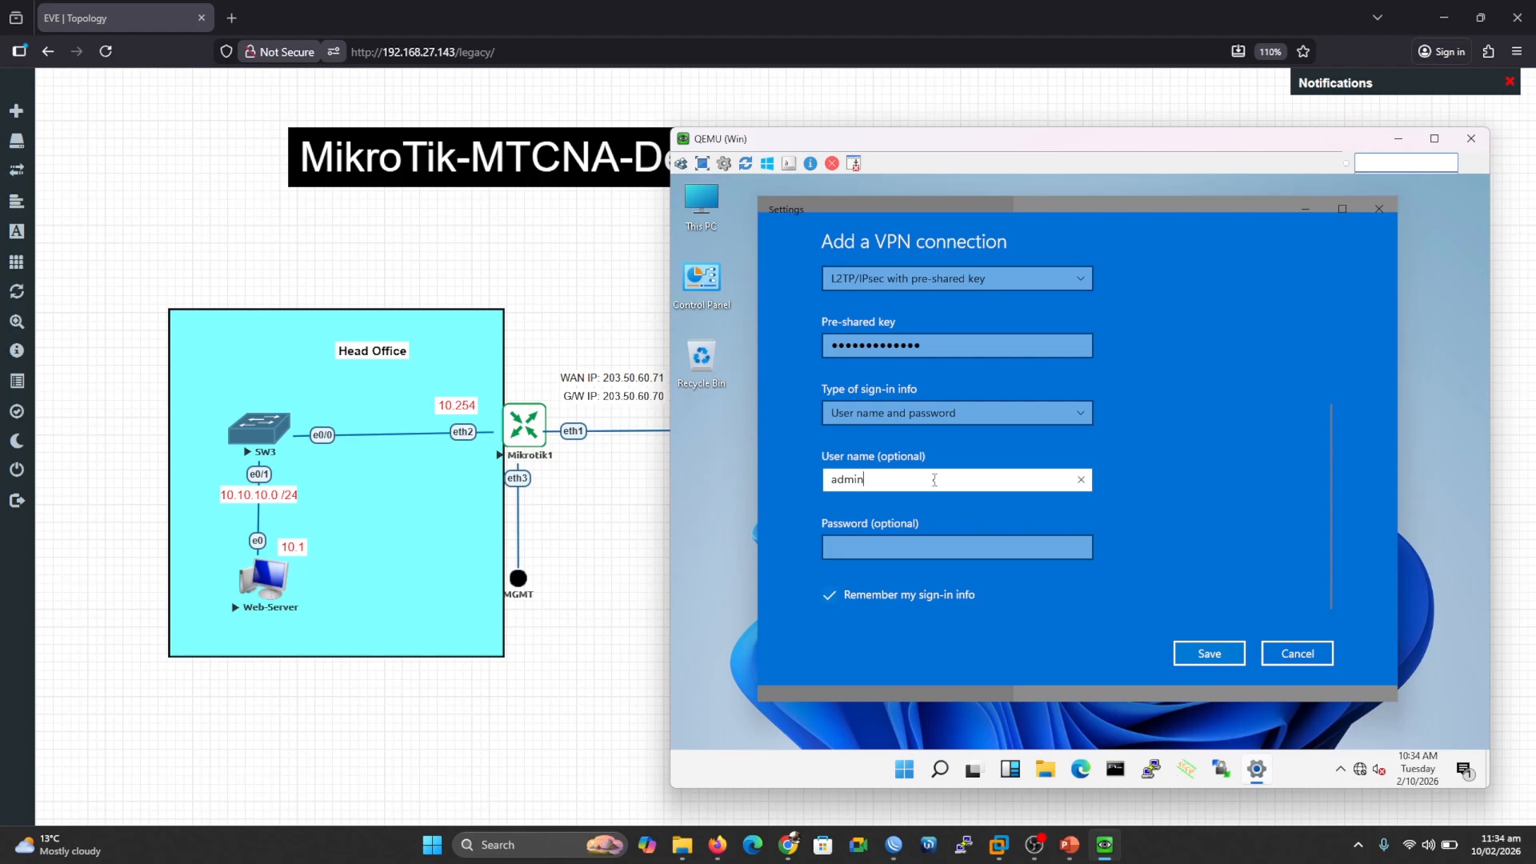
{"action": "left_click", "coordinate": [922, 544]}
{"action": "type", "text": "admin12"}
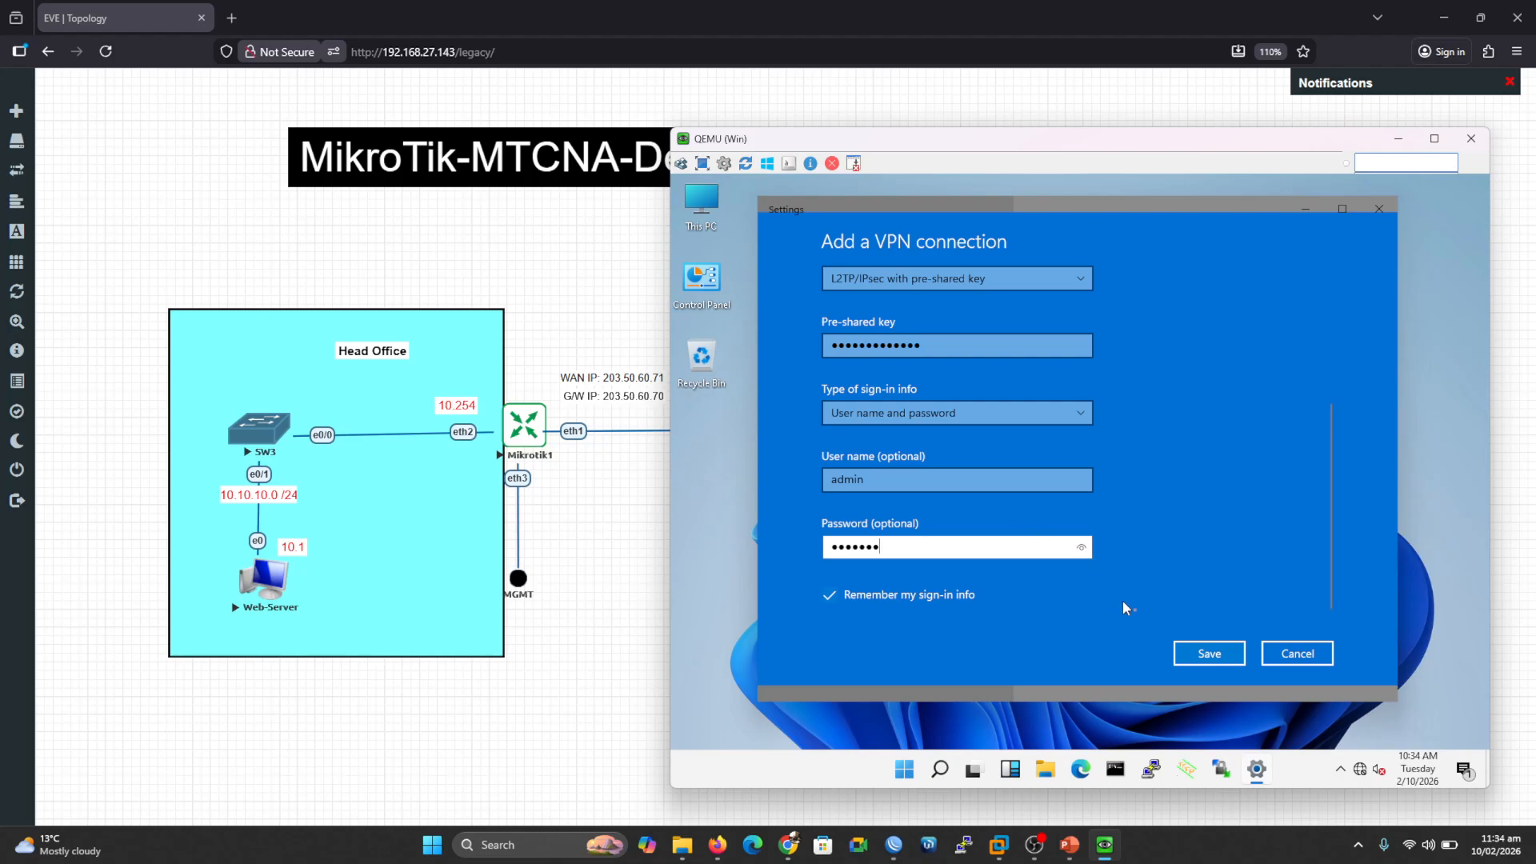
Step: Save the L2TP VPN connection and connect it
{"action": "left_click", "coordinate": [1224, 658]}
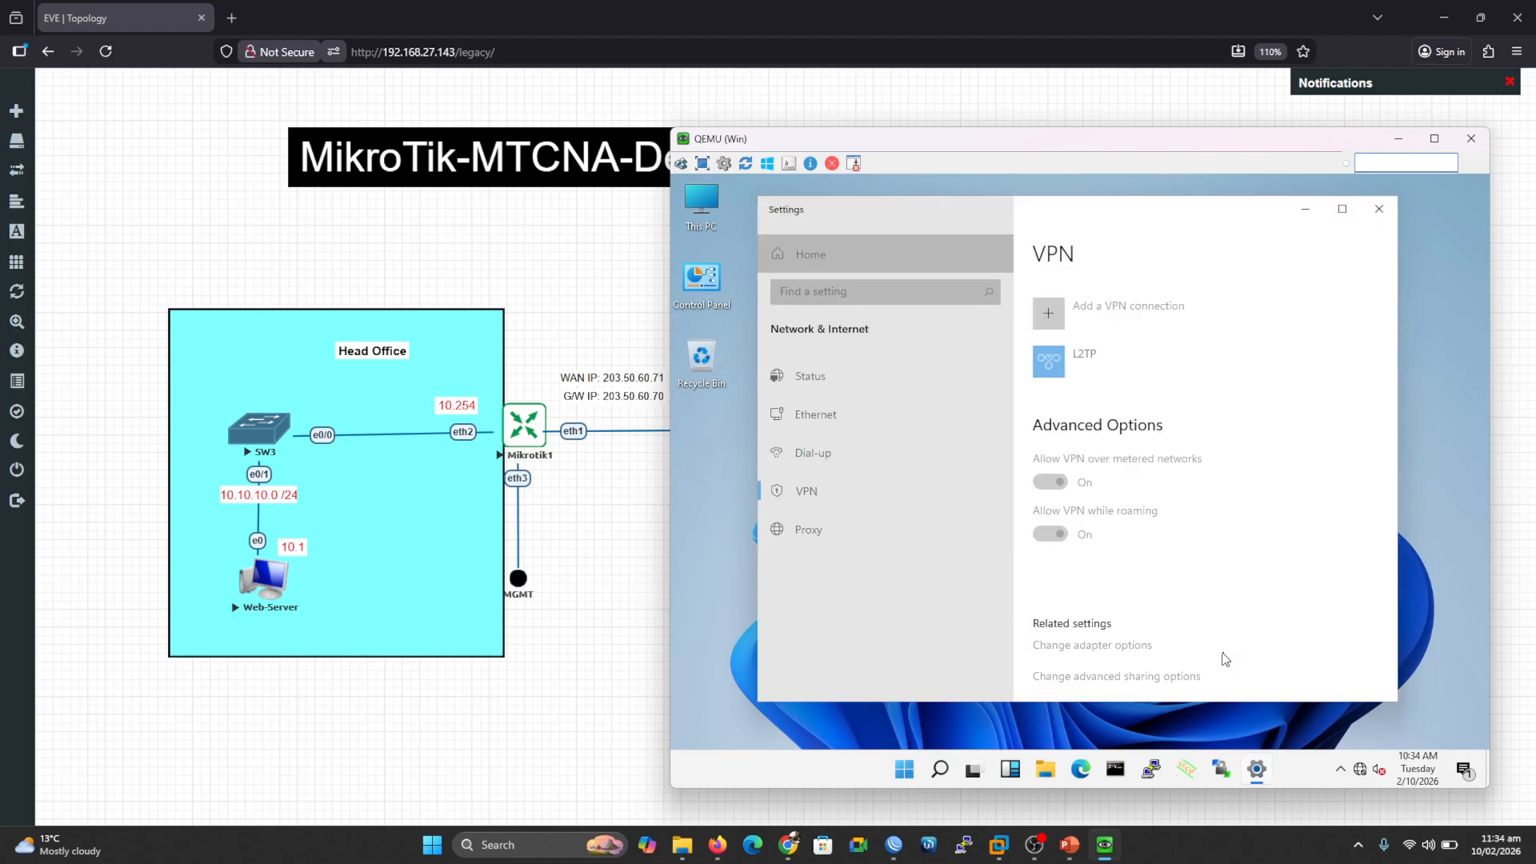
{"action": "left_click", "coordinate": [1063, 381]}
{"action": "left_click", "coordinate": [1144, 414]}
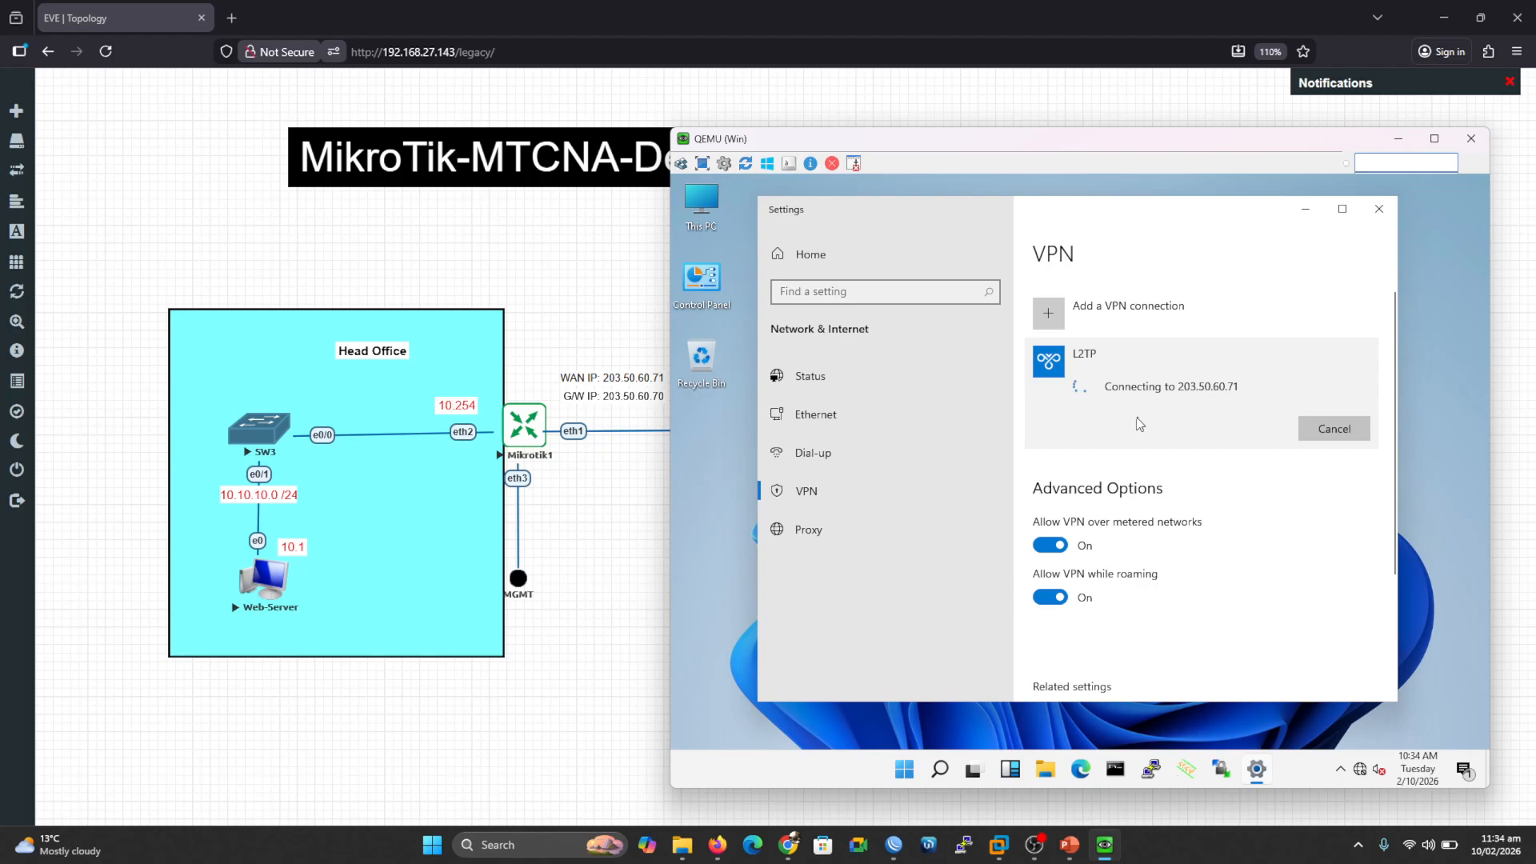
Step: Verify in WinBox's active PPP connections the client session from 65.20.30.41 assigned 172.16.1.2
{"action": "left_click", "coordinate": [895, 855]}
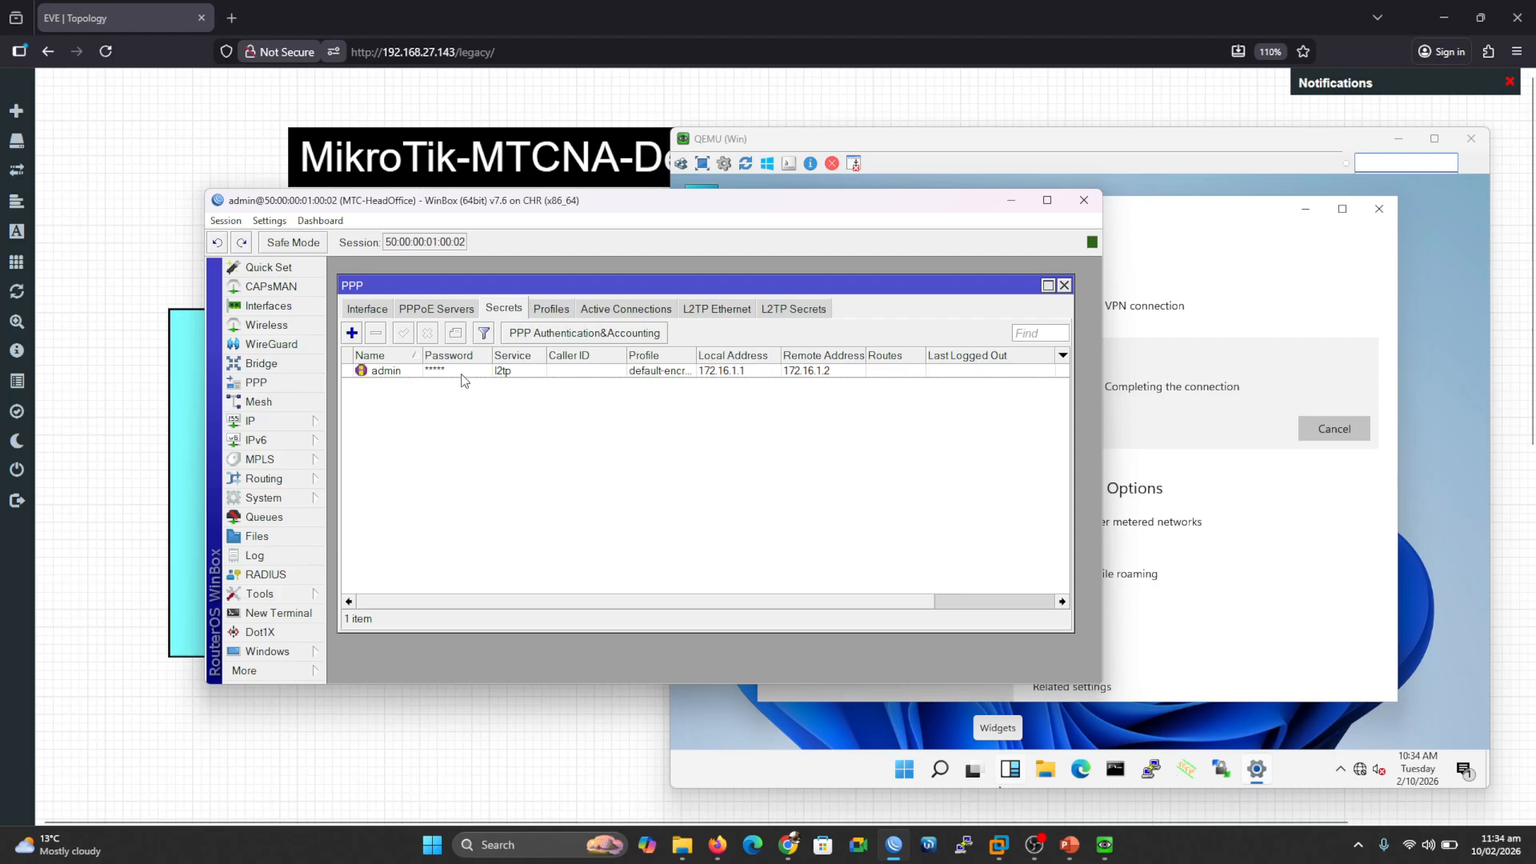
{"action": "left_click", "coordinate": [588, 310]}
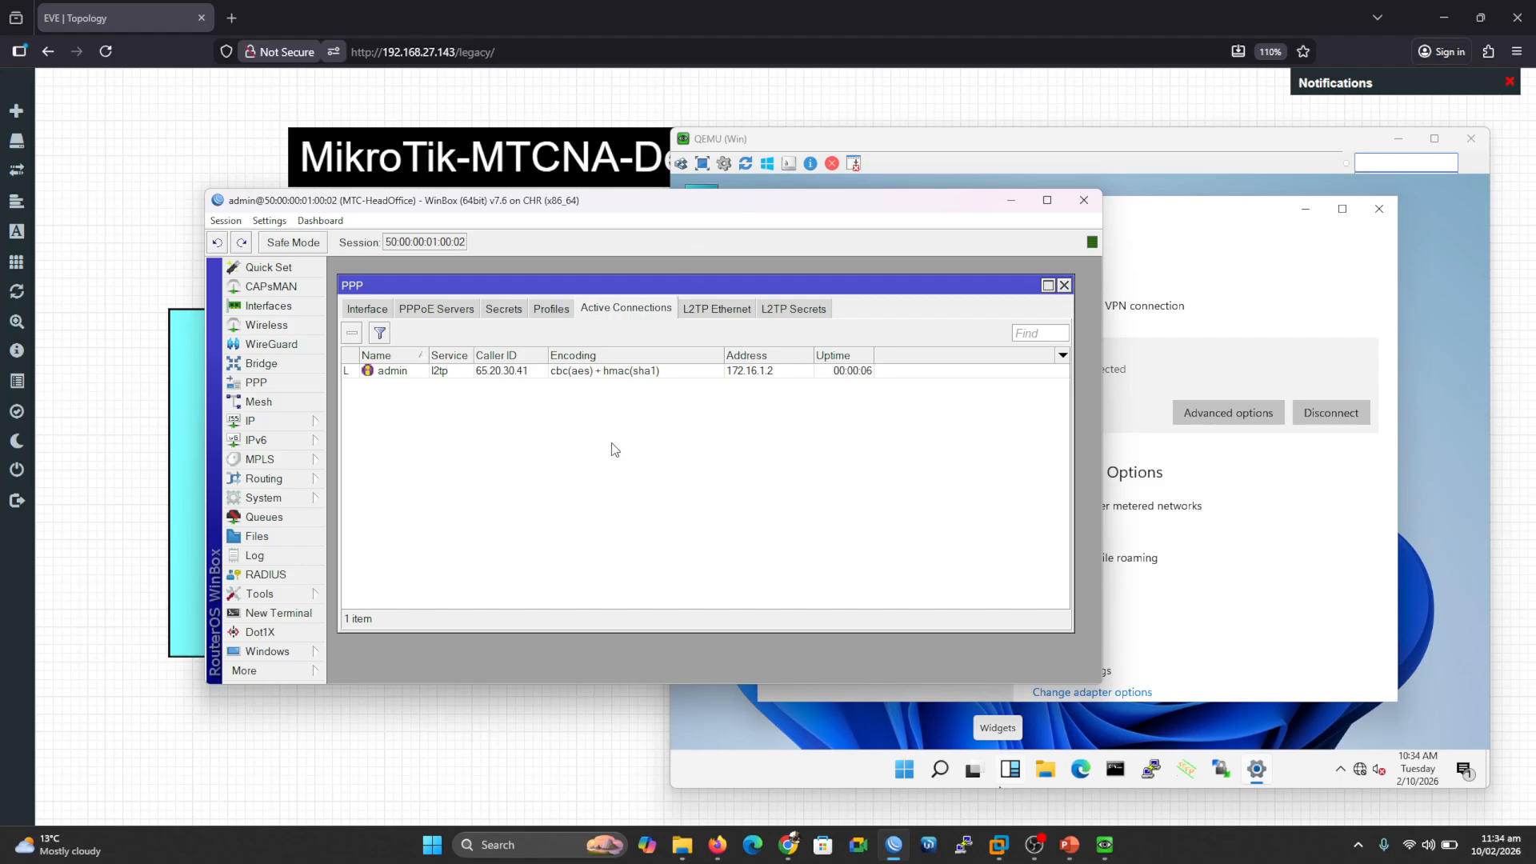
{"action": "left_click_drag", "start_coordinate": [487, 388], "coordinate": [532, 396]}
{"action": "left_click_drag", "start_coordinate": [751, 387], "coordinate": [882, 385]}
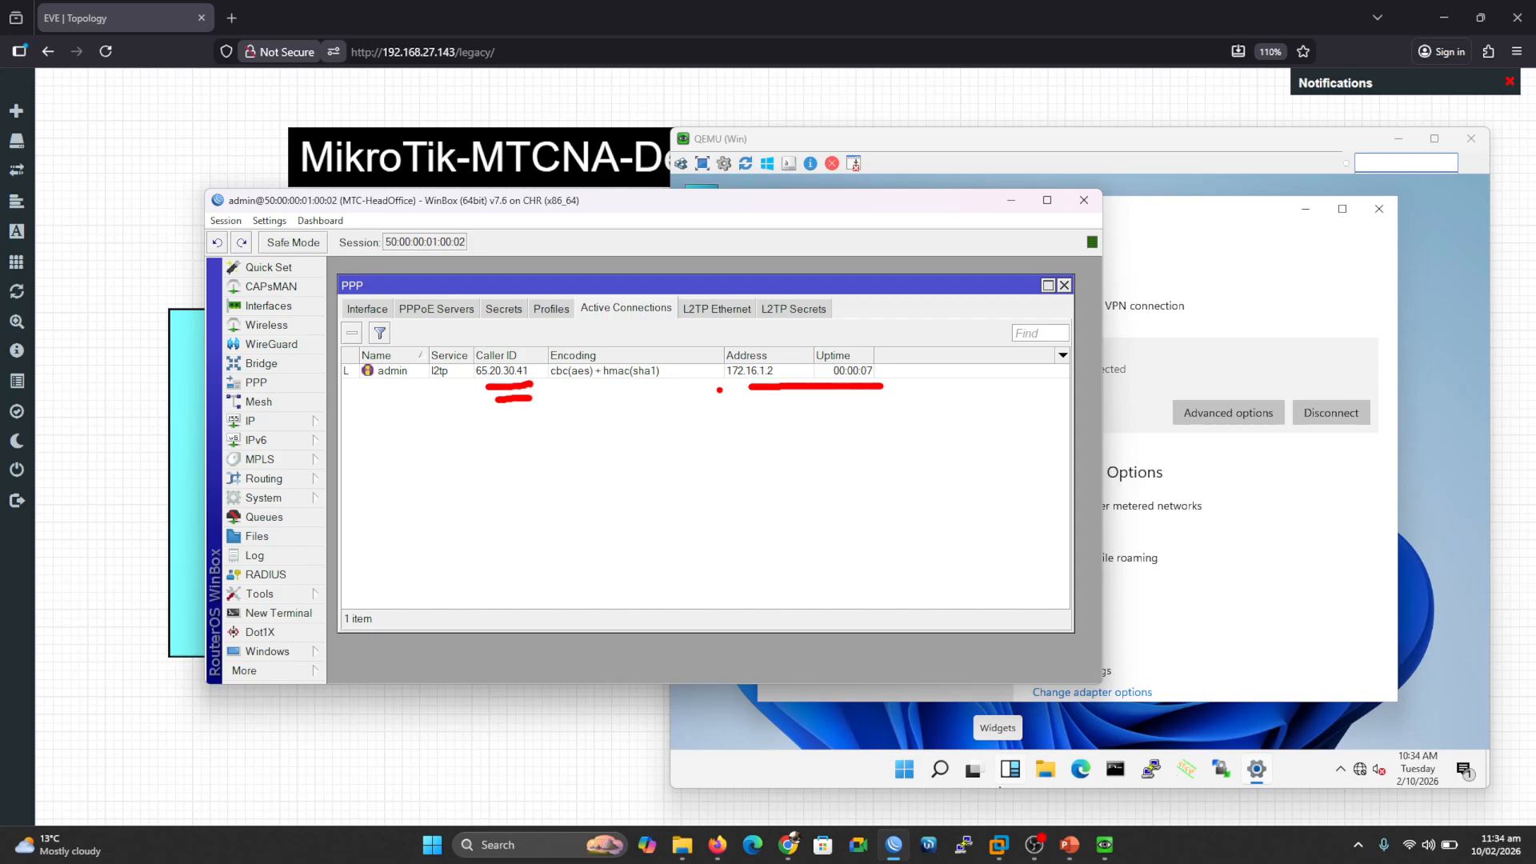
{"action": "key", "text": "Escape"}
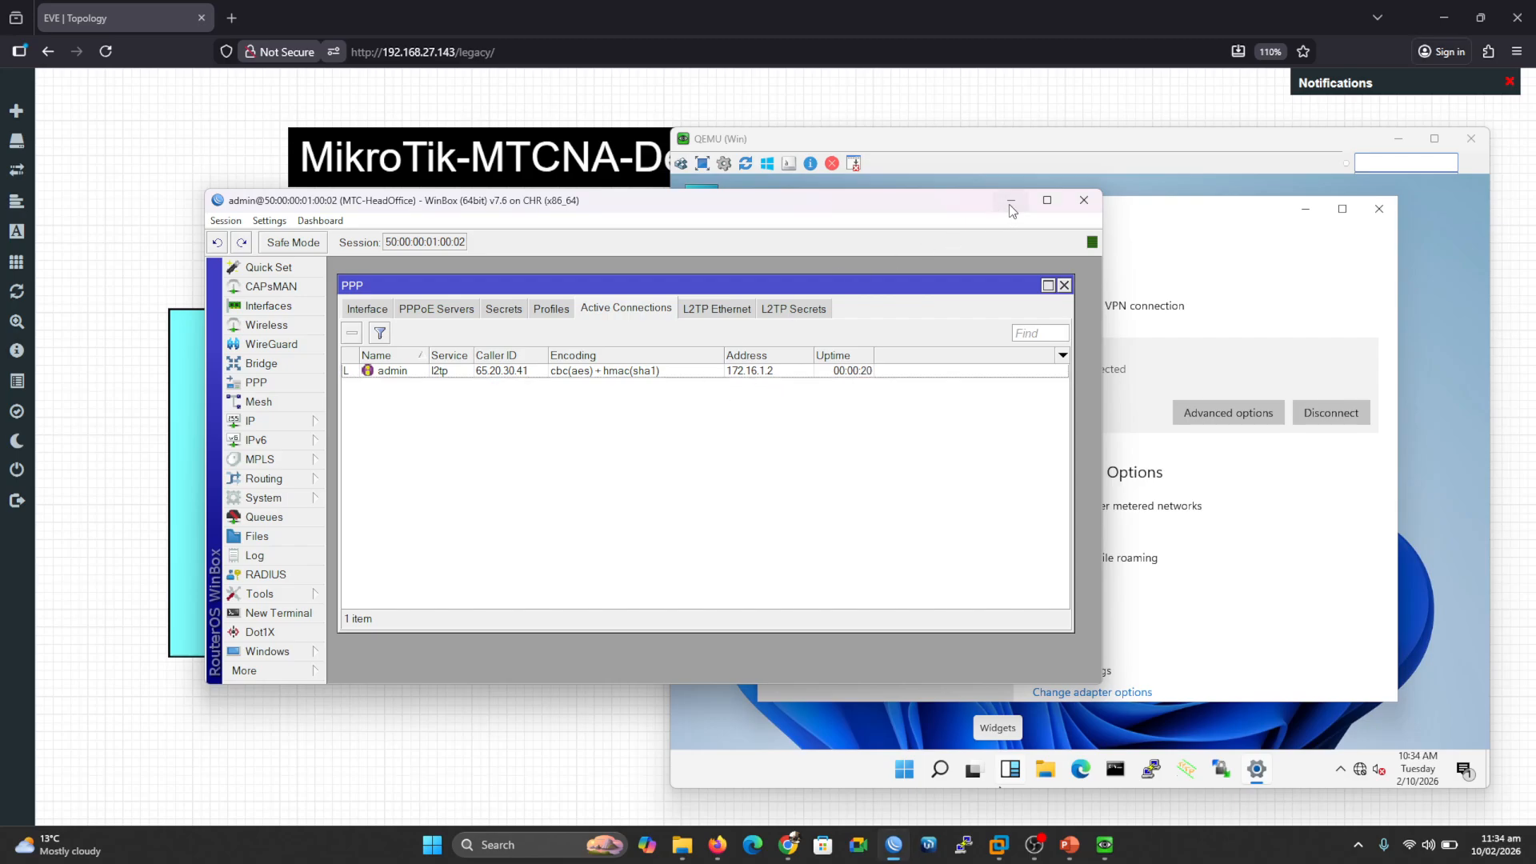
{"action": "left_click", "coordinate": [1010, 201]}
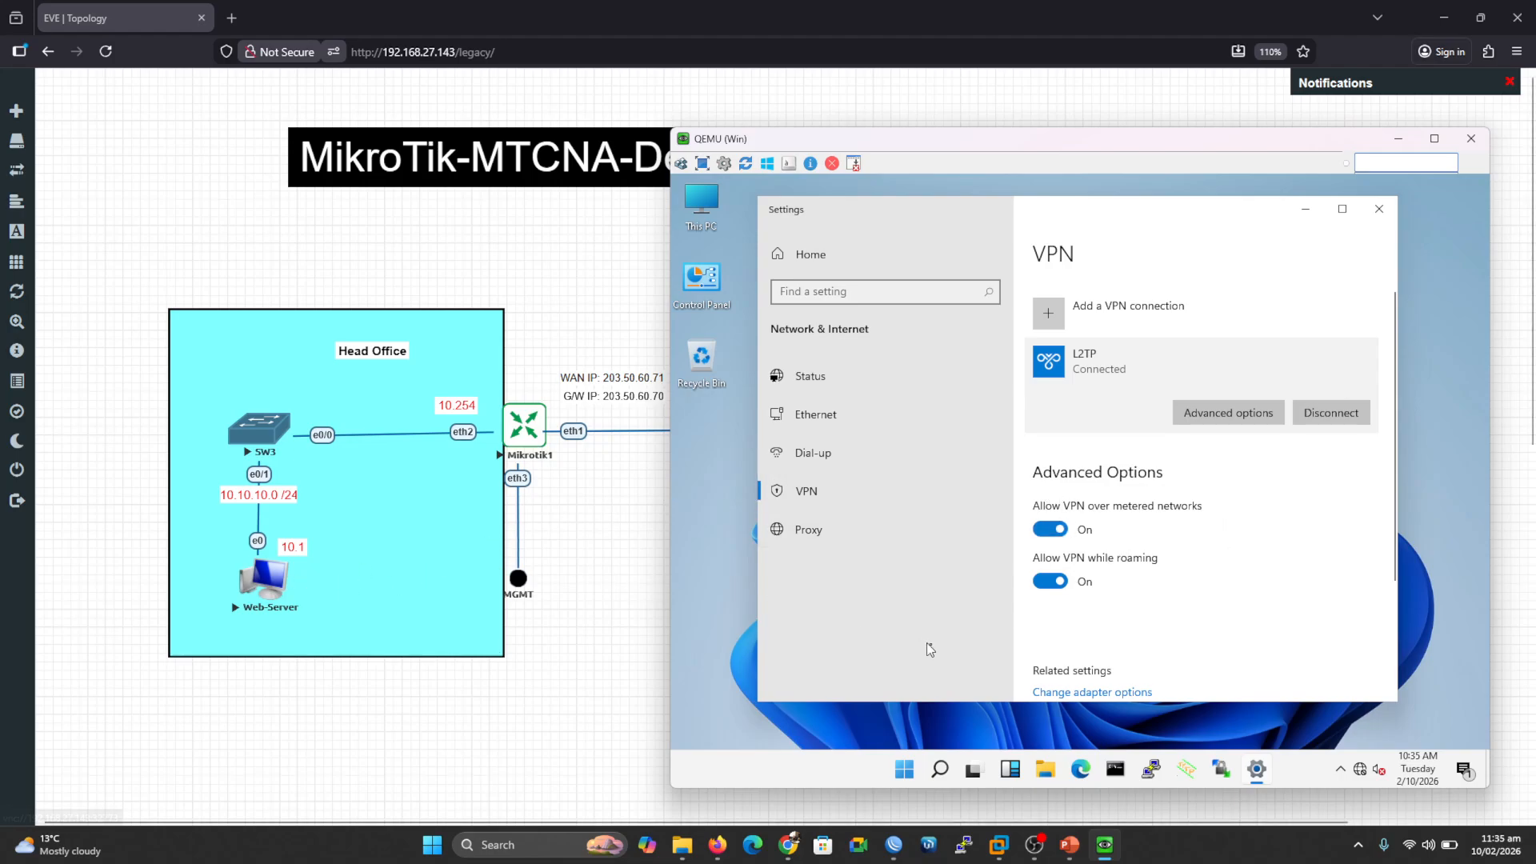
Step: Ping the web server at 10.10.10.1 from Command Prompt, then launch Edge
{"action": "left_click", "coordinate": [1116, 770]}
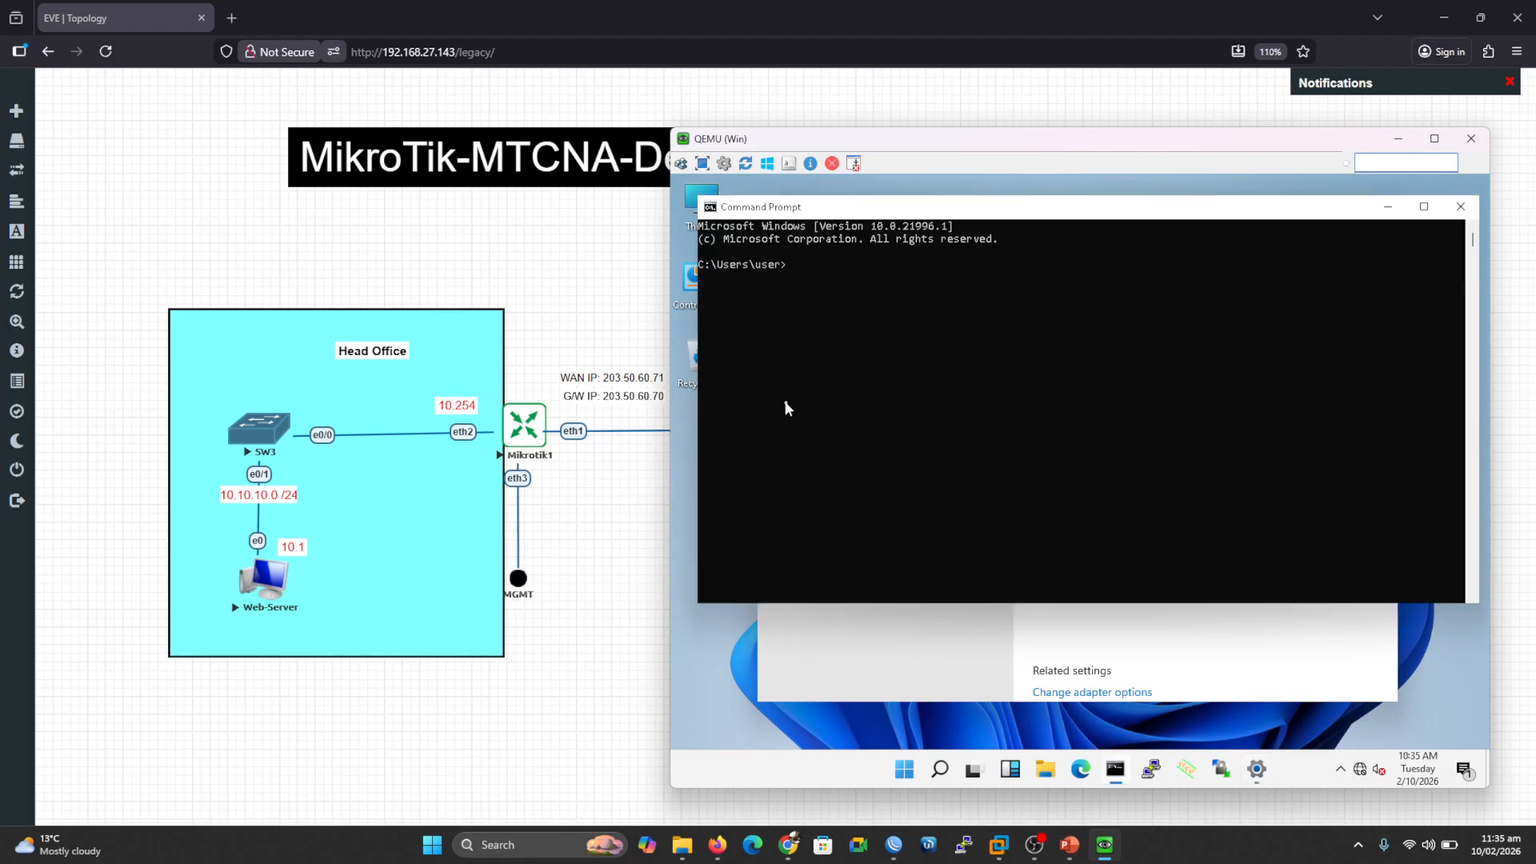
{"action": "type", "text": "ping 10.10.10.1"}
{"action": "key", "text": "Return"}
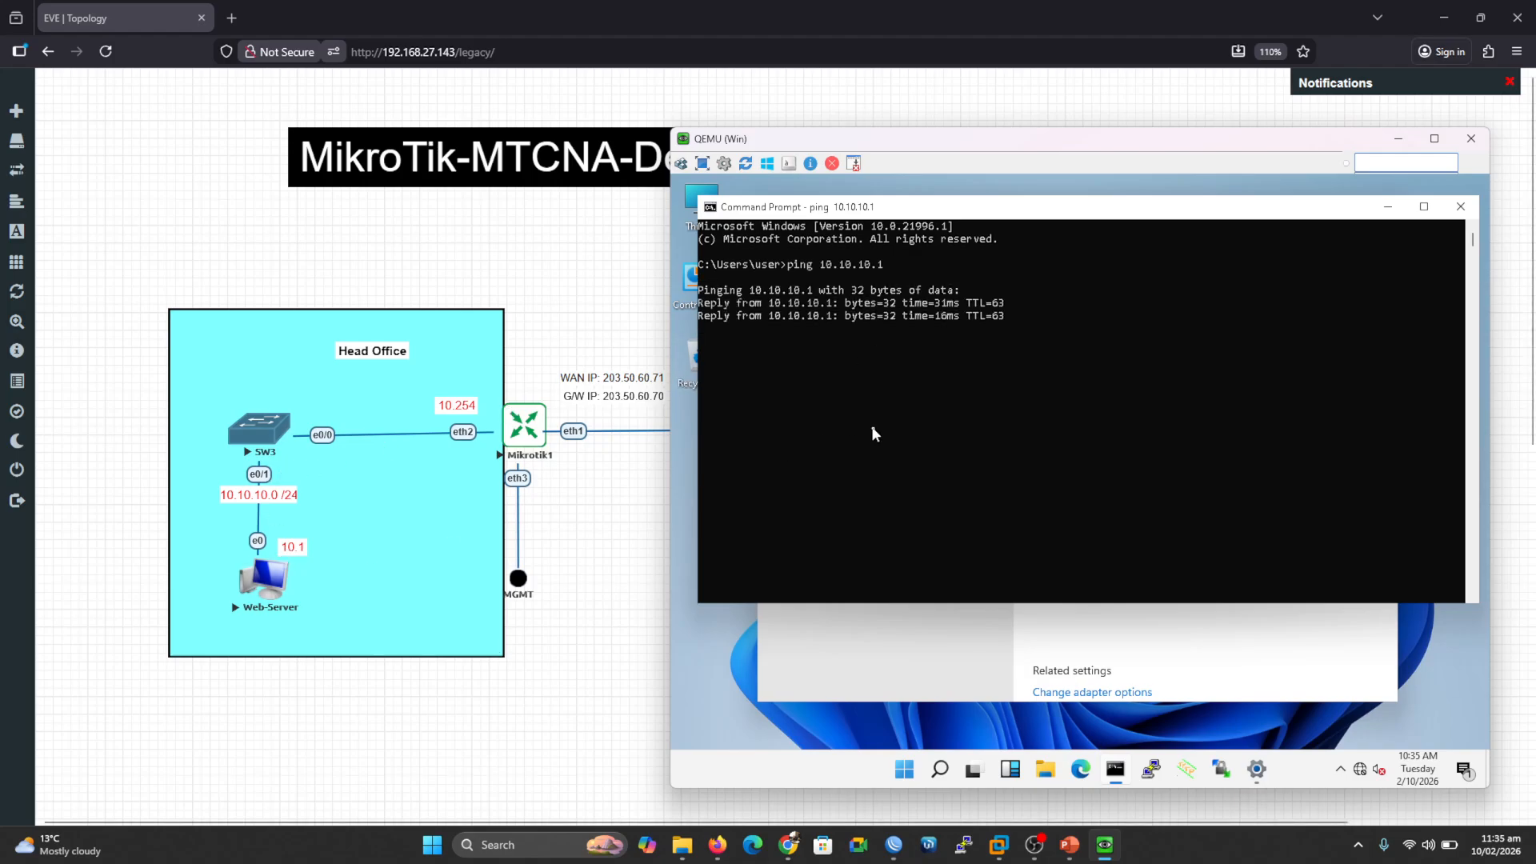
{"action": "left_click", "coordinate": [1082, 771]}
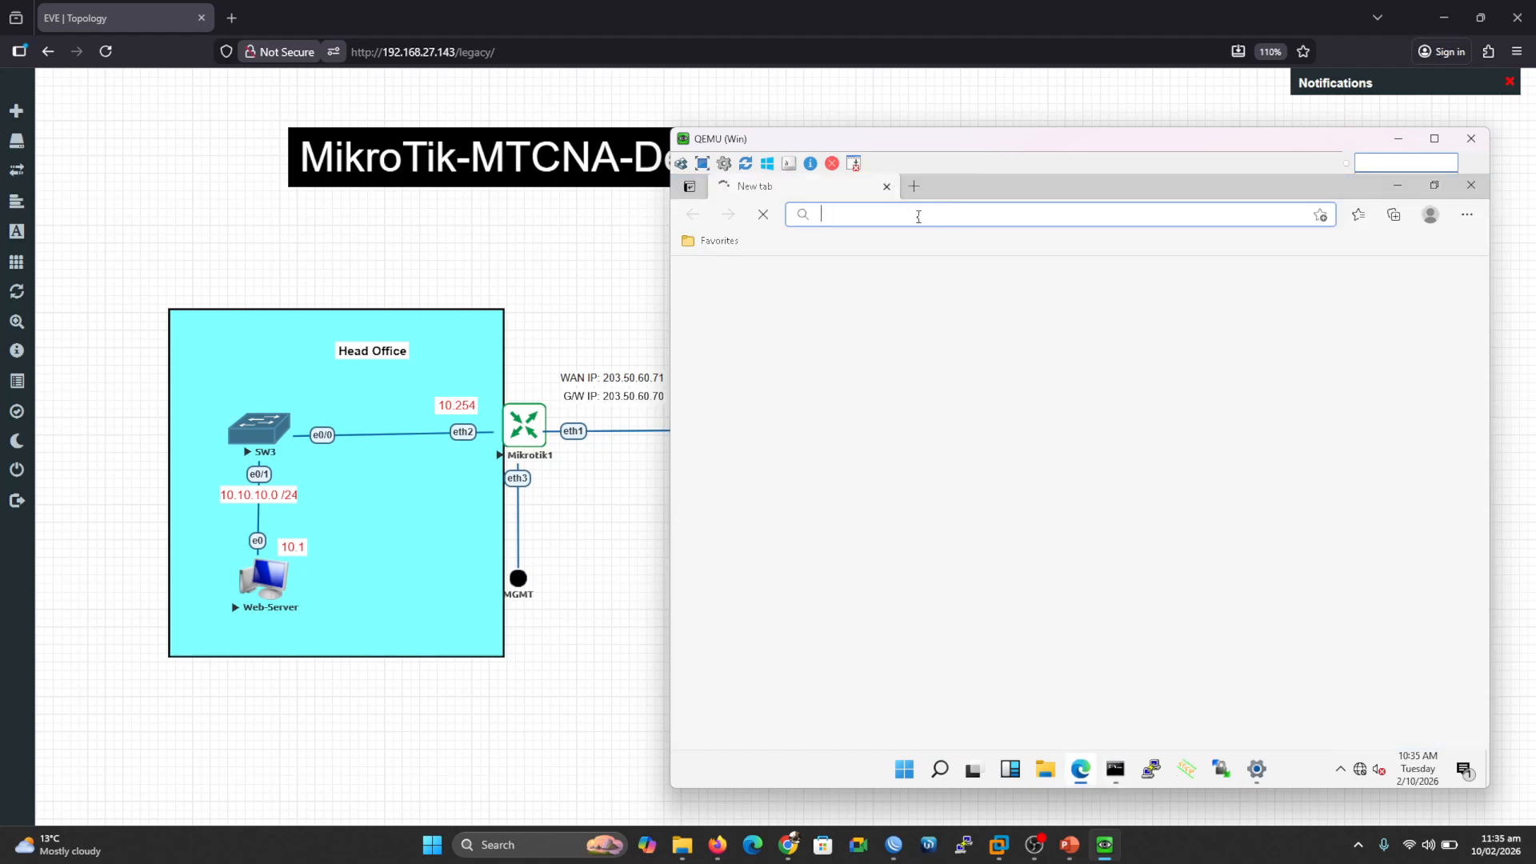
Step: Browse to 10.10.10.1 in Edge and reposition the VM window
{"action": "type", "text": "10.1"}
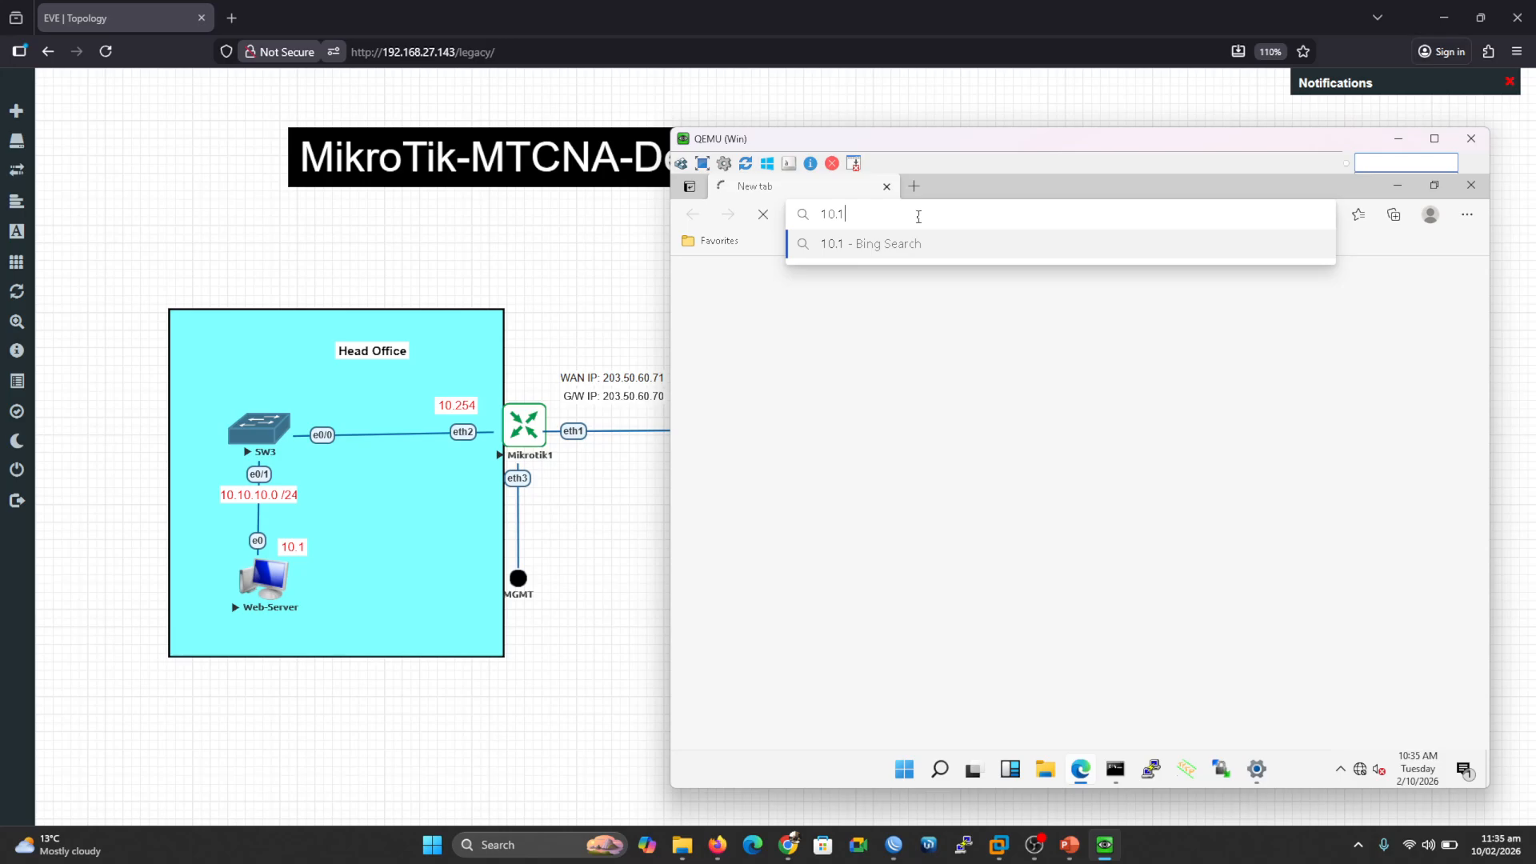
{"action": "type", "text": "0.10.1"}
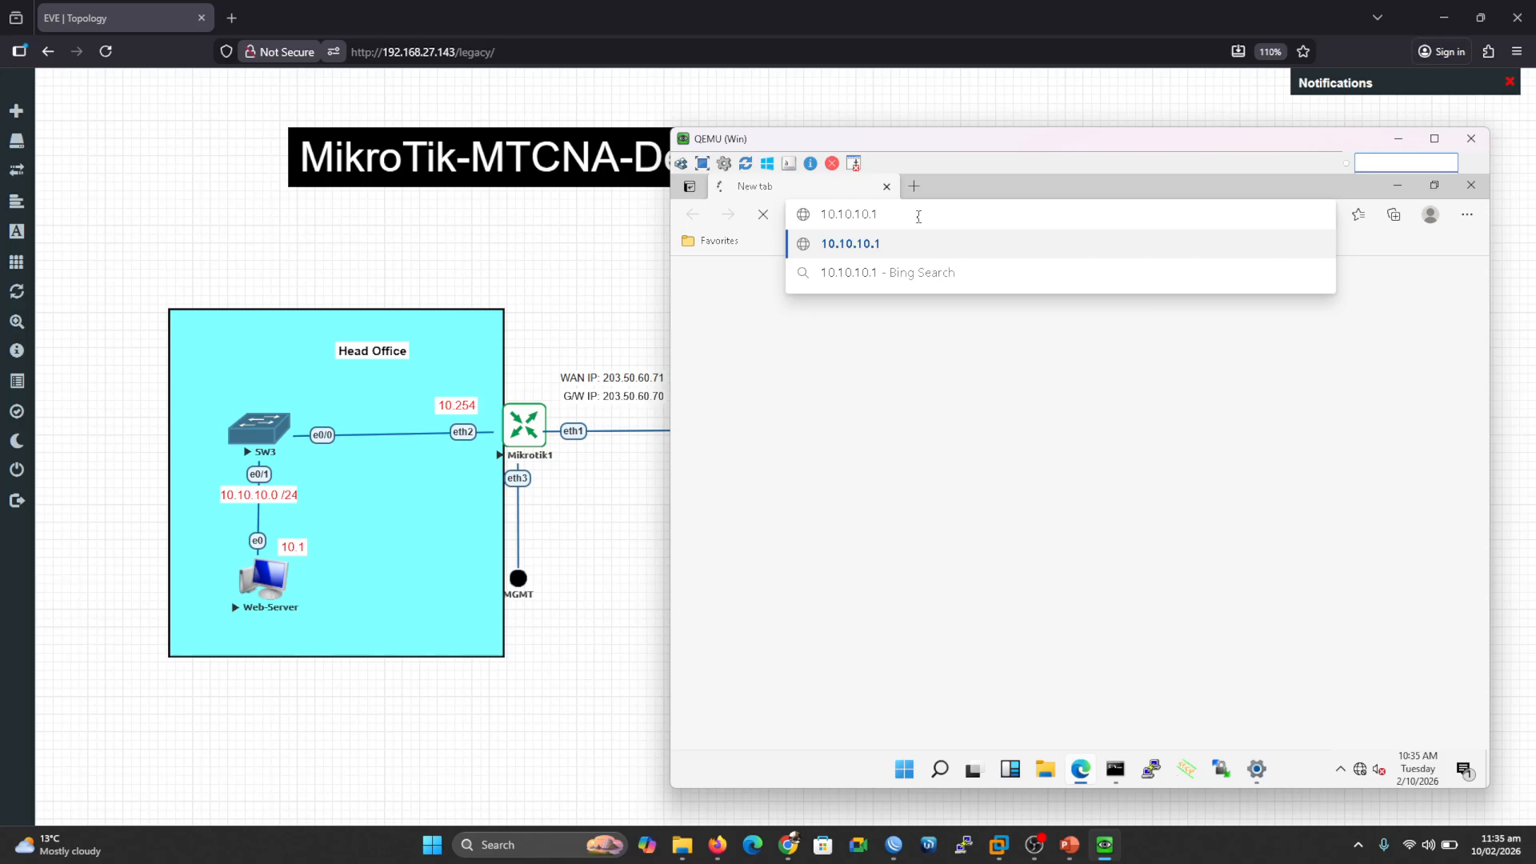
{"action": "key", "text": "Return"}
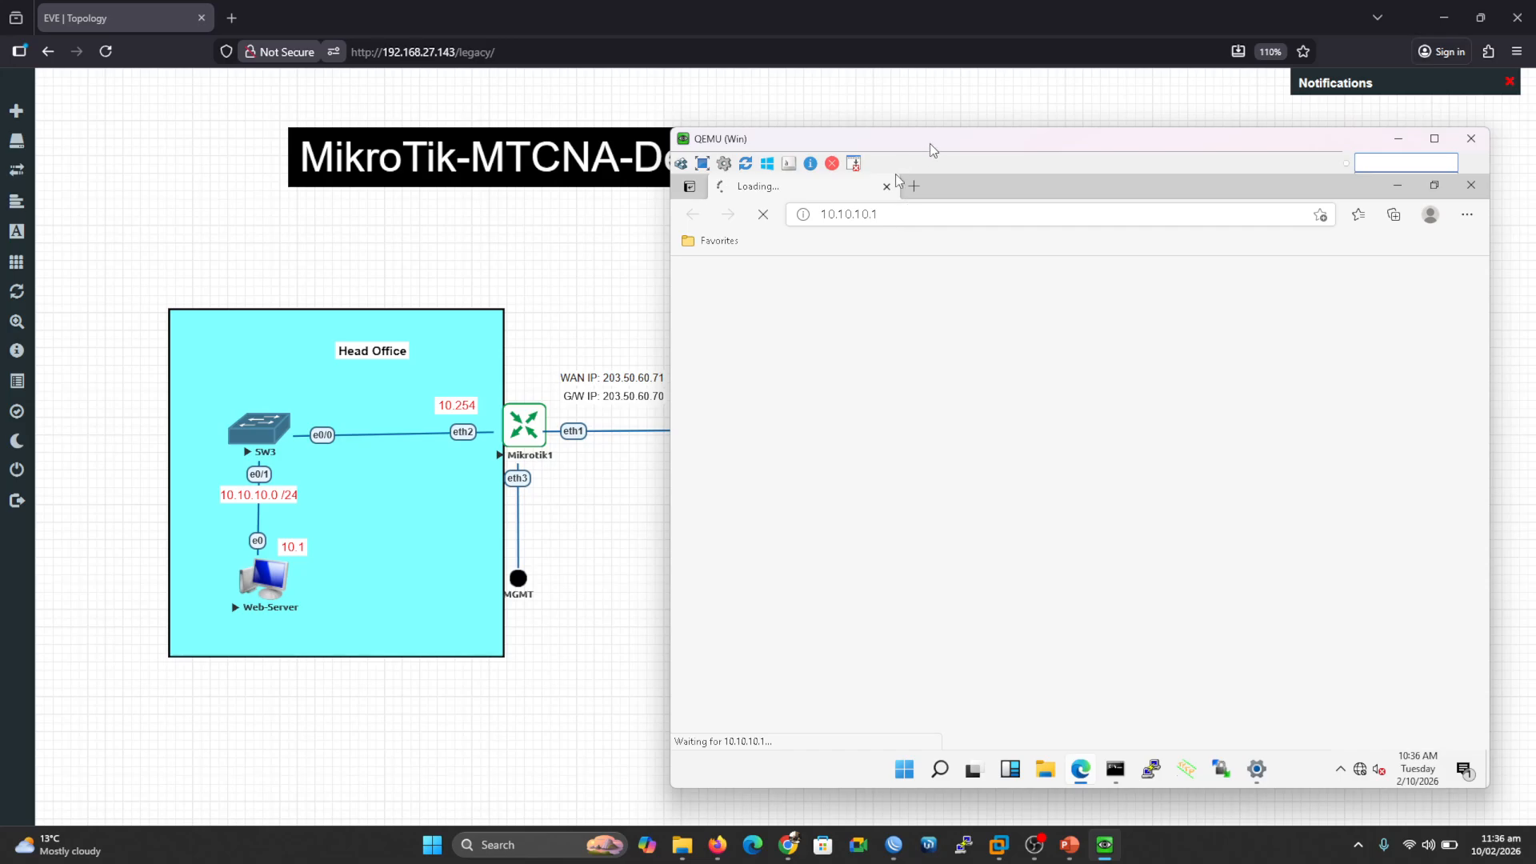
{"action": "left_click_drag", "start_coordinate": [937, 141], "coordinate": [1004, 139]}
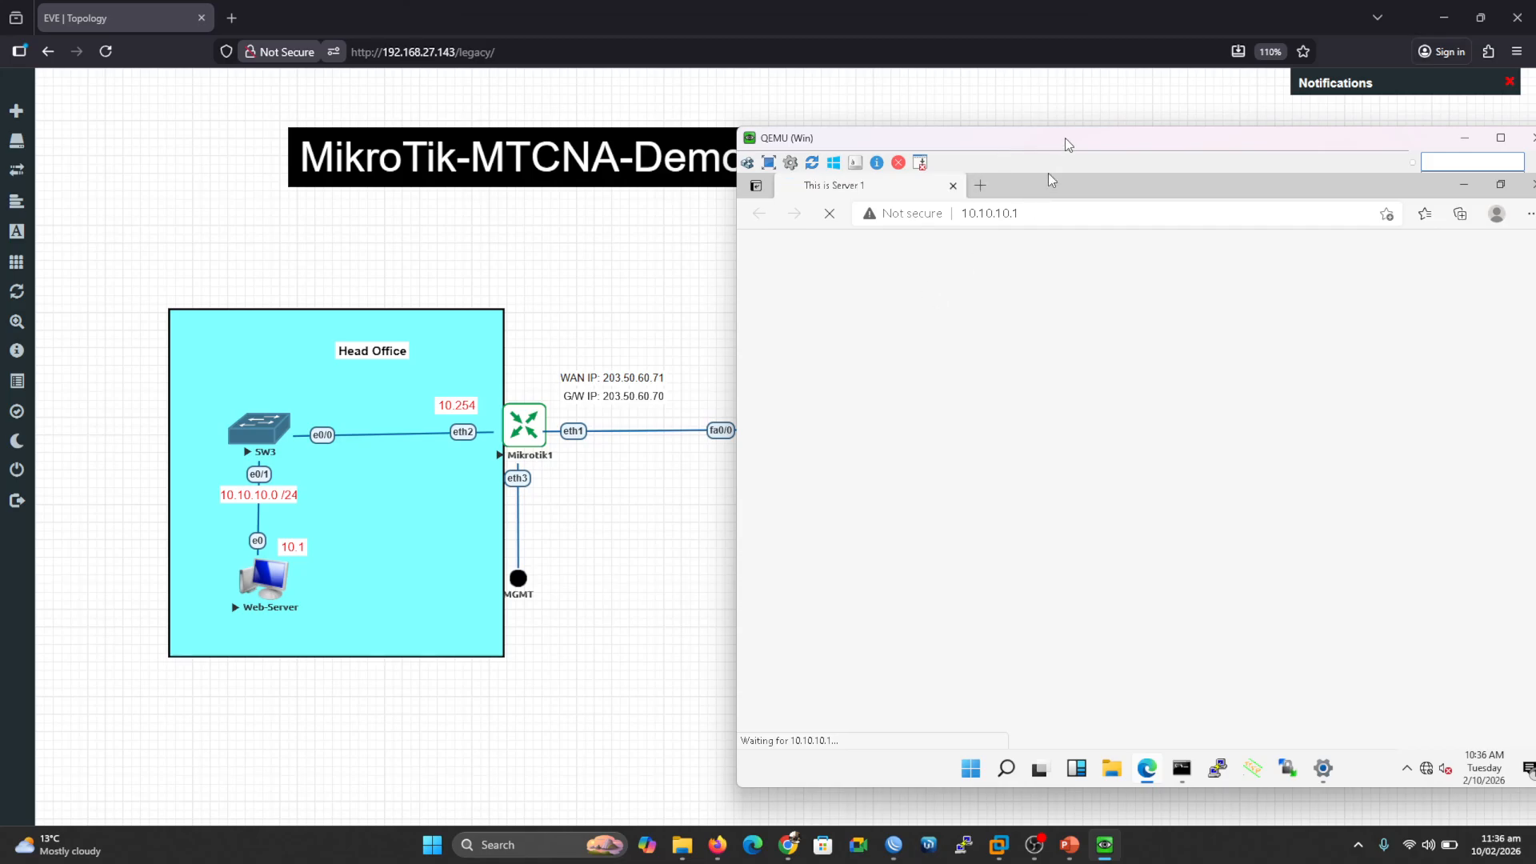
{"action": "left_click_drag", "start_coordinate": [1065, 139], "coordinate": [961, 133]}
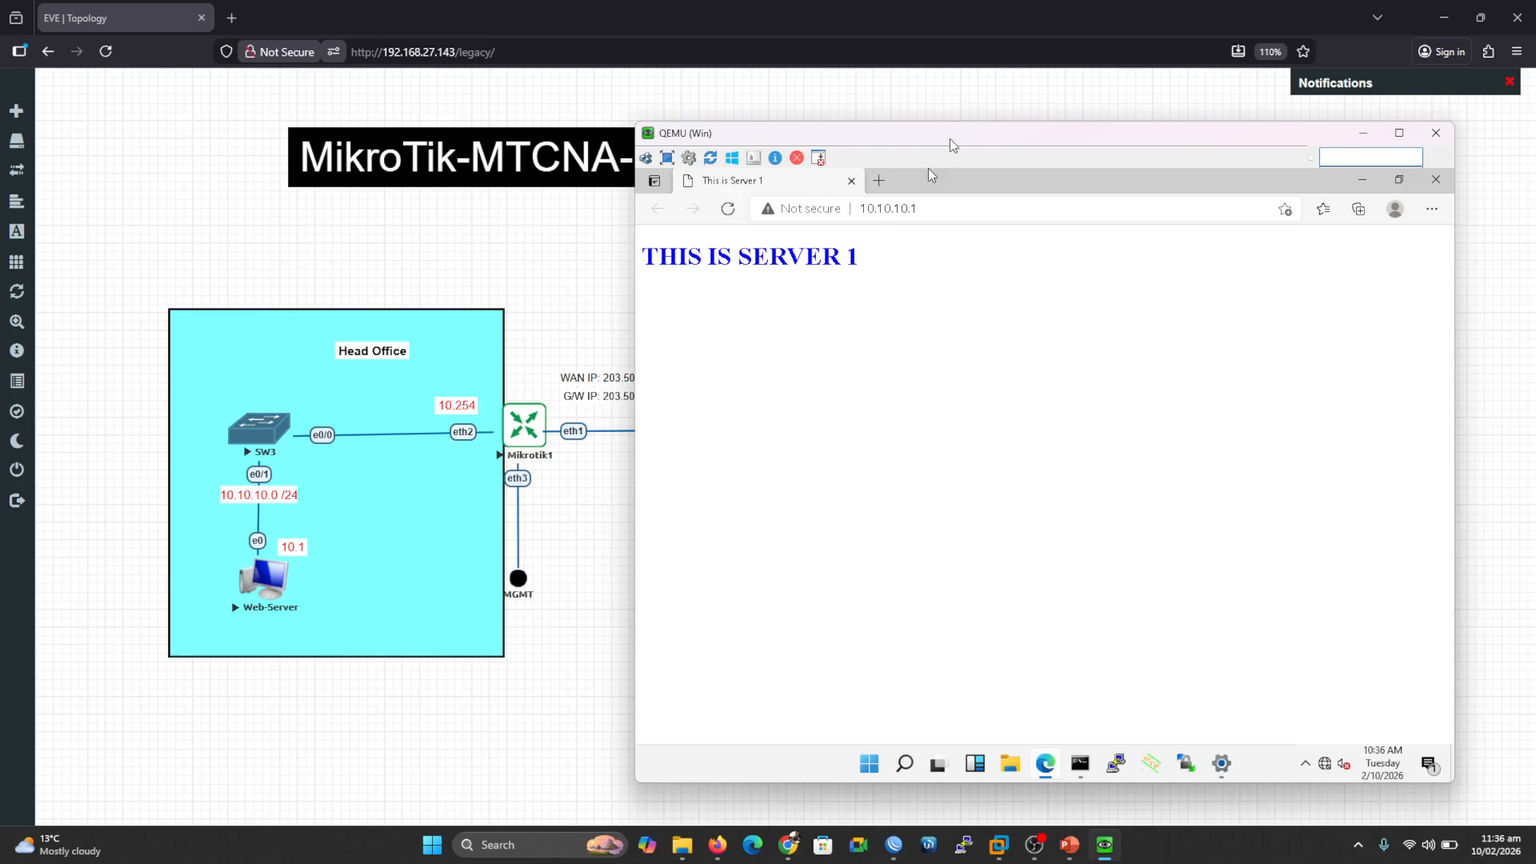
{"action": "left_click_drag", "start_coordinate": [953, 145], "coordinate": [982, 139]}
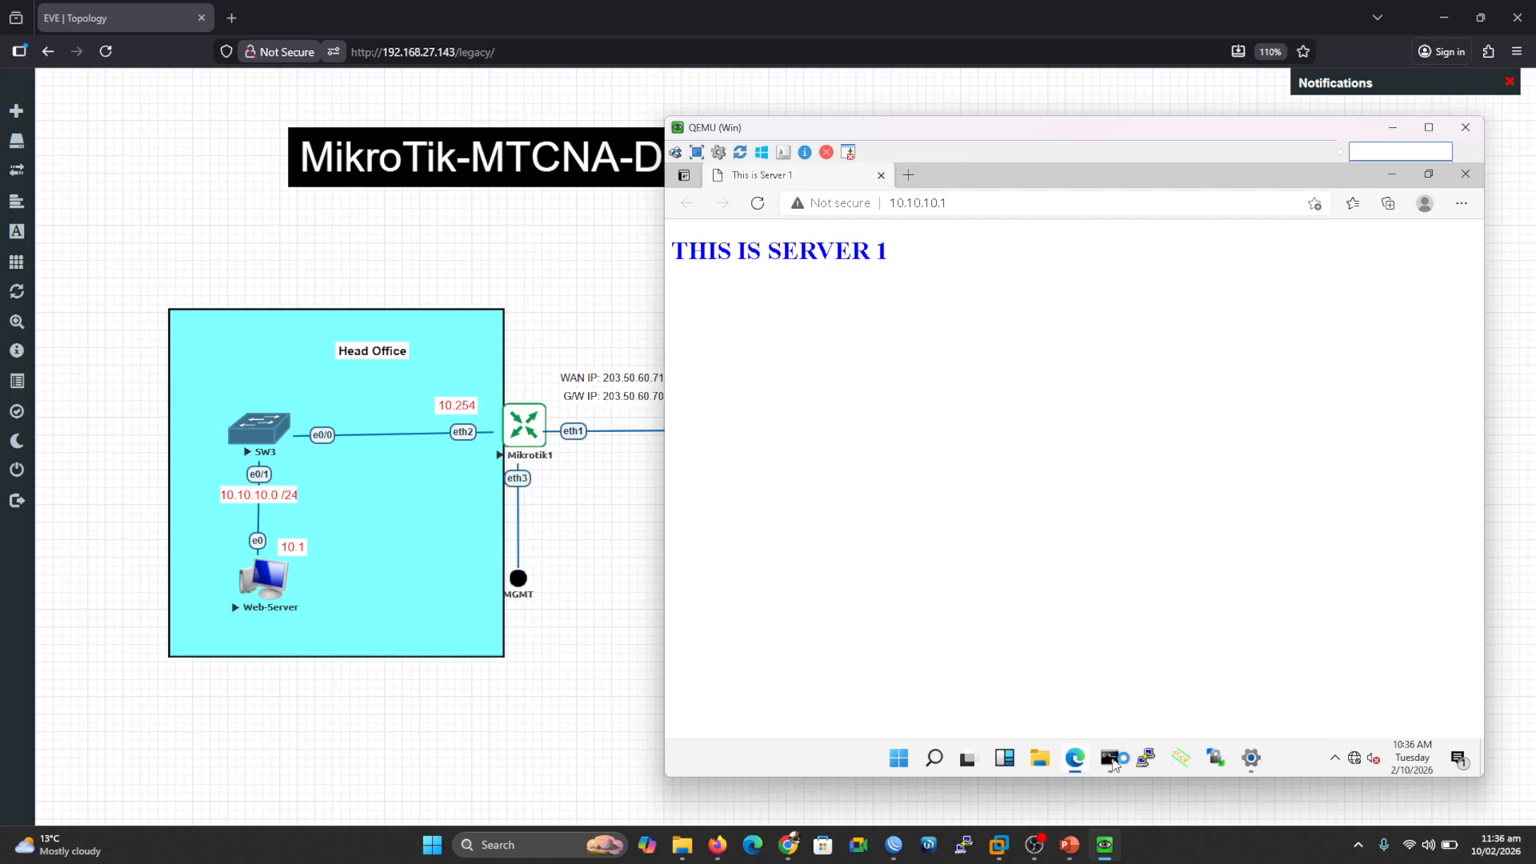
{"action": "left_click", "coordinate": [1110, 758]}
Step: Rerun the ping as a continuous ping 10.10.10.1 -t
{"action": "key", "text": "Up"}
{"action": "type", "text": "-"}
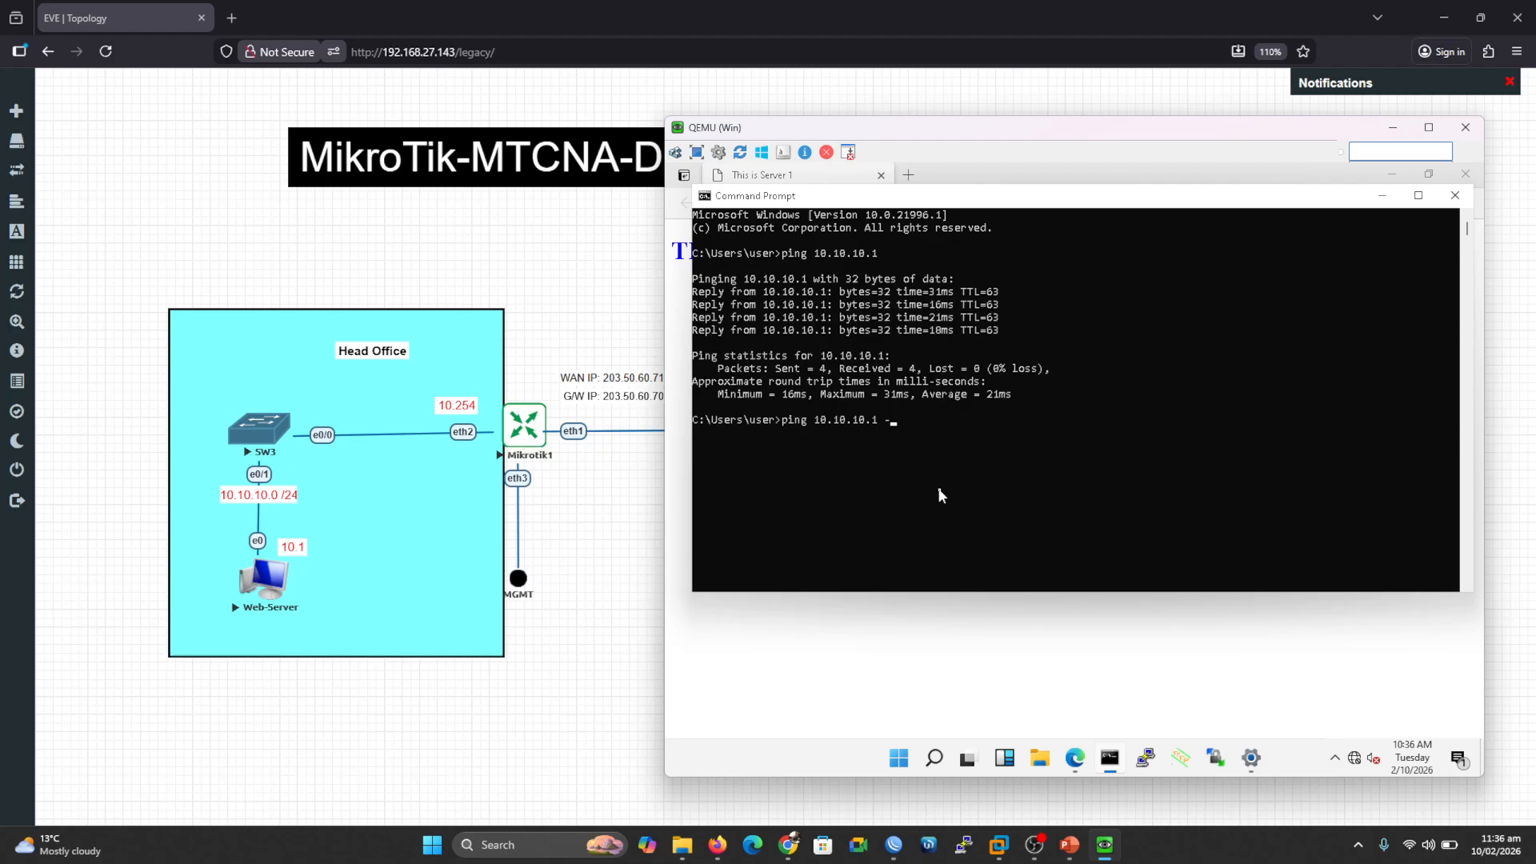
{"action": "type", "text": "t"}
{"action": "key", "text": "Return"}
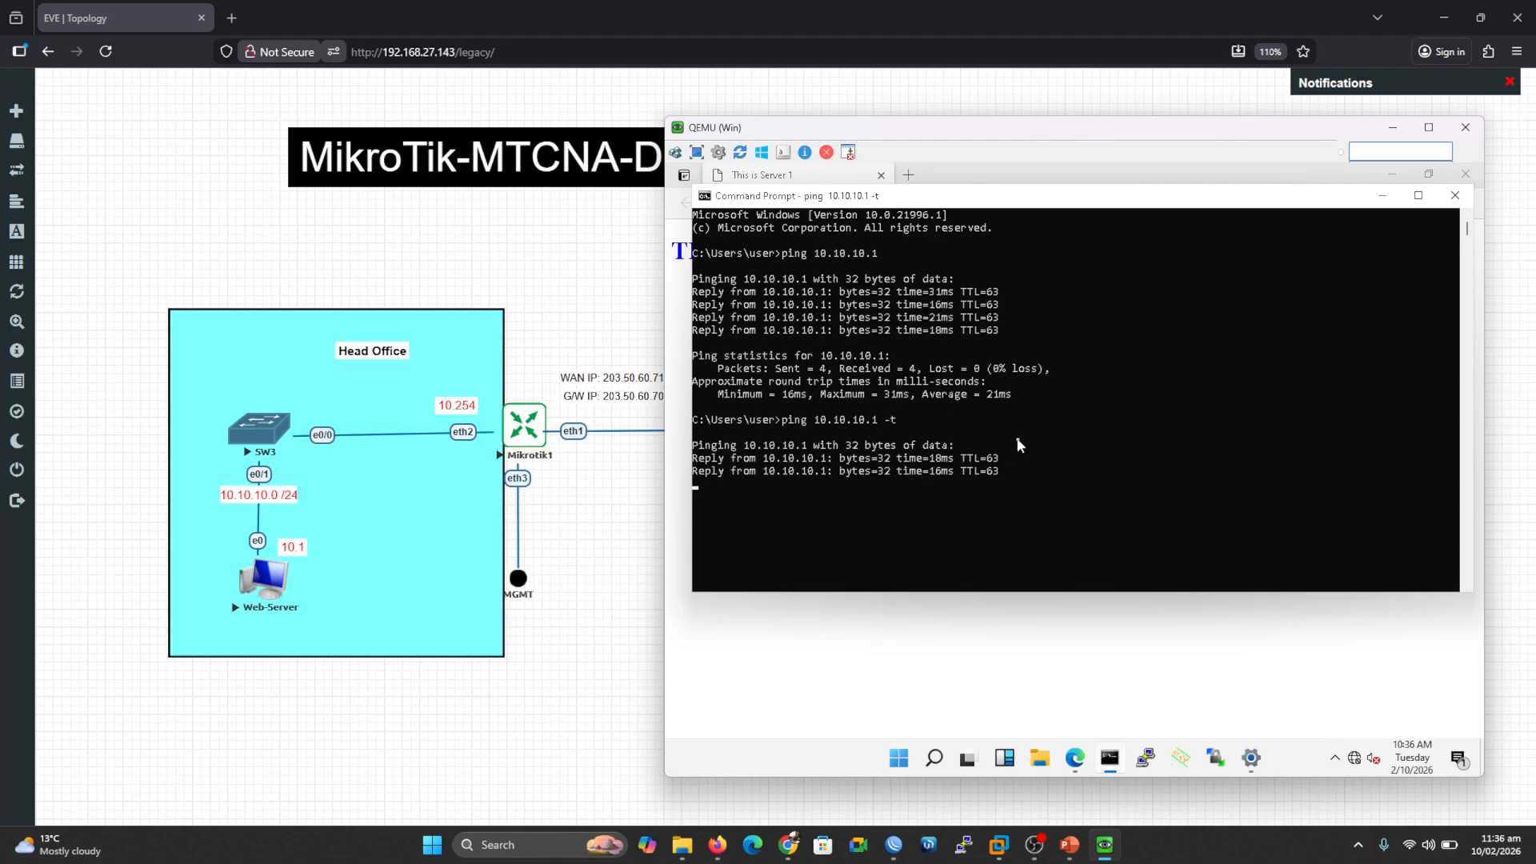
Step: Start a packet capture on the 3725 node's fa0/1 interface
{"action": "left_click", "coordinate": [1393, 128]}
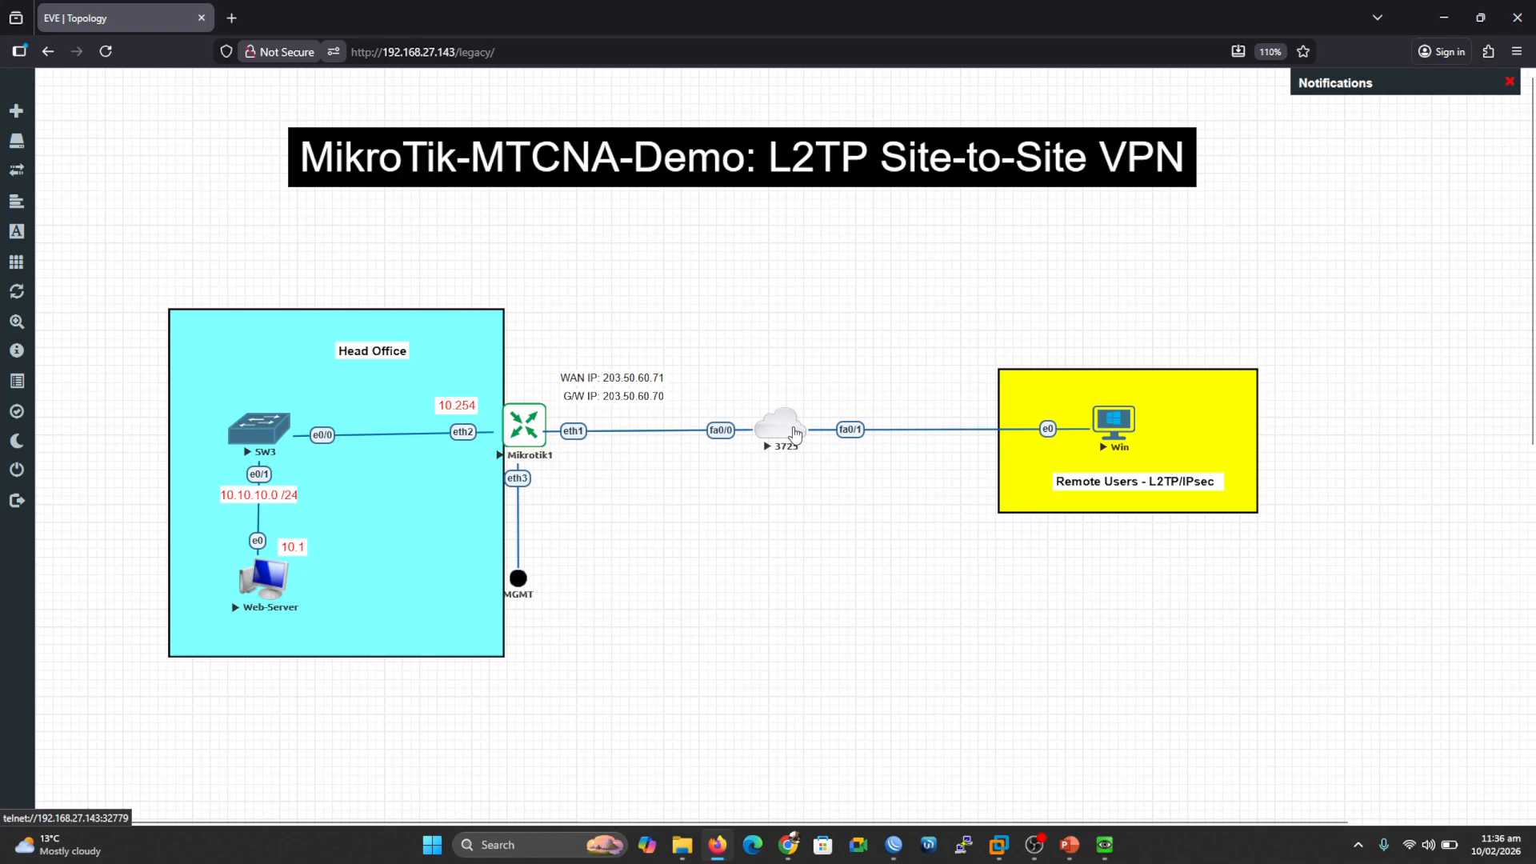
{"action": "right_click", "coordinate": [794, 433]}
{"action": "mouse_move", "coordinate": [858, 565]}
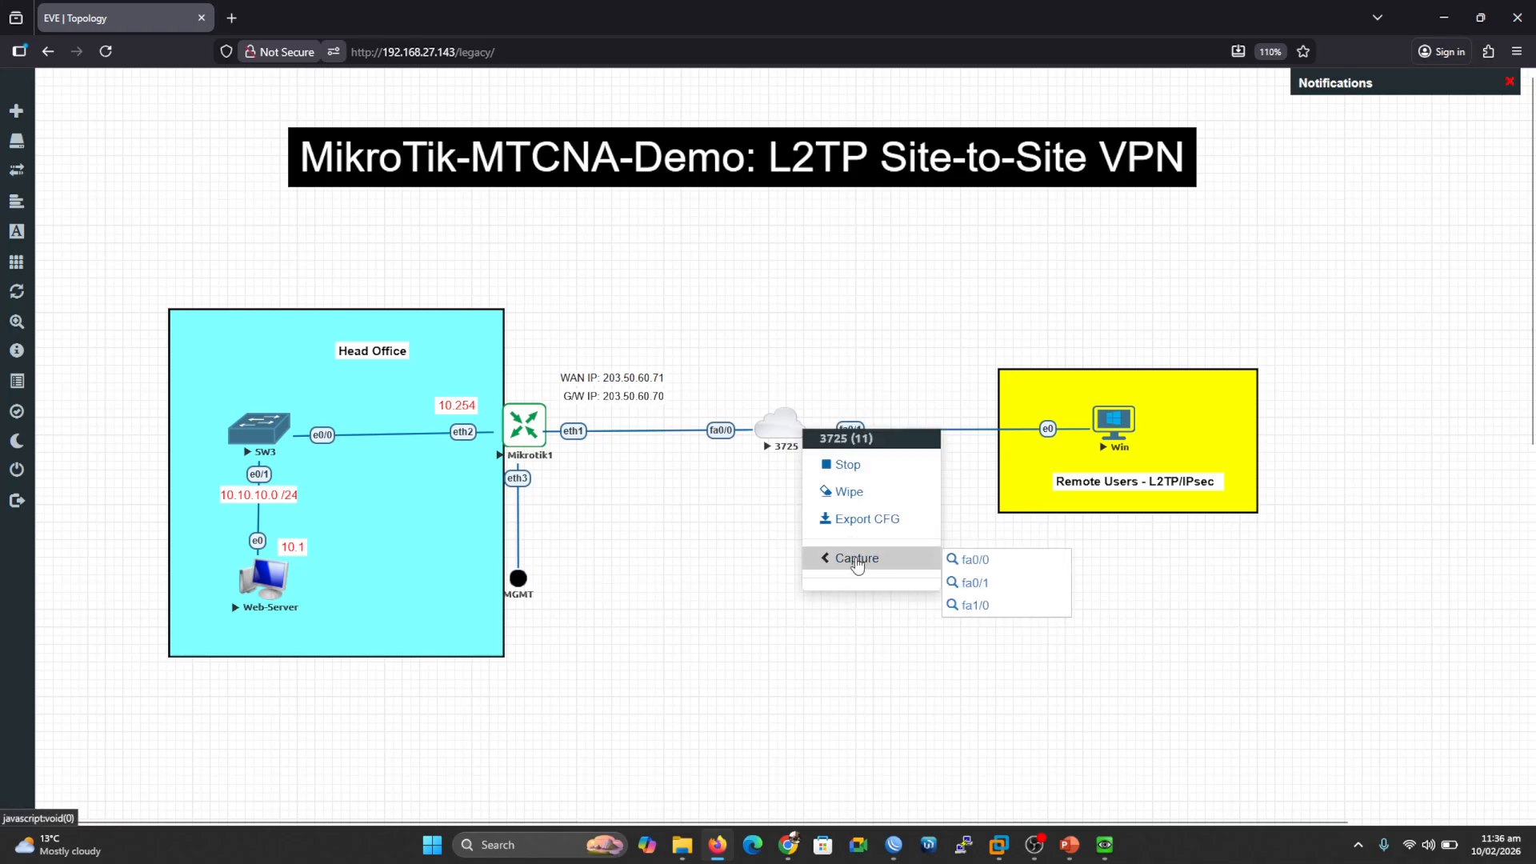
{"action": "left_click", "coordinate": [974, 584]}
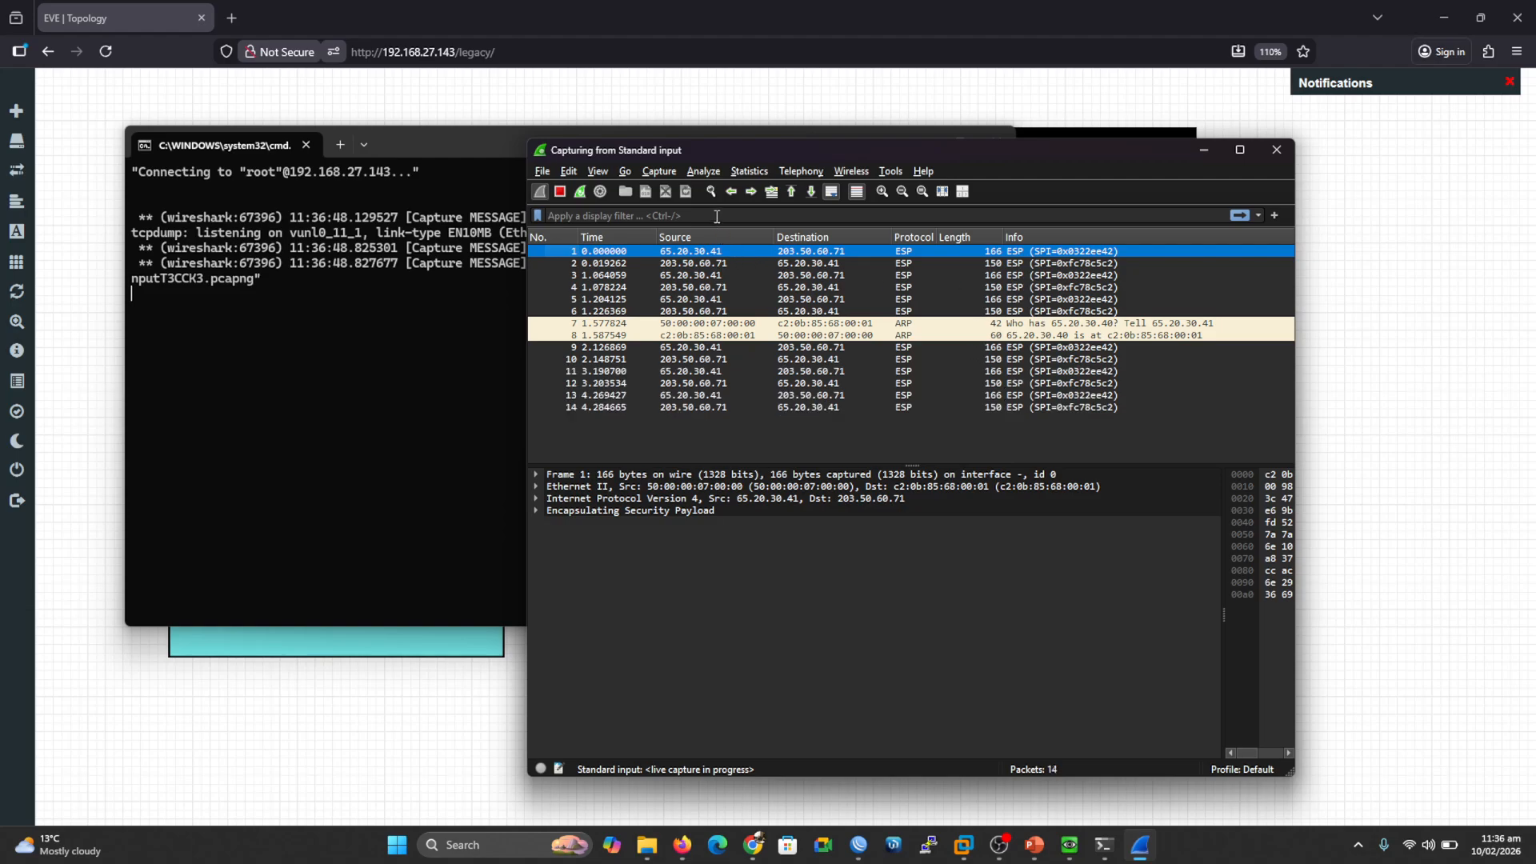
Step: Apply an l2tp display filter showing no matches, then clear it to list the ESP packets again
{"action": "left_click", "coordinate": [717, 217]}
{"action": "type", "text": "l2tp"}
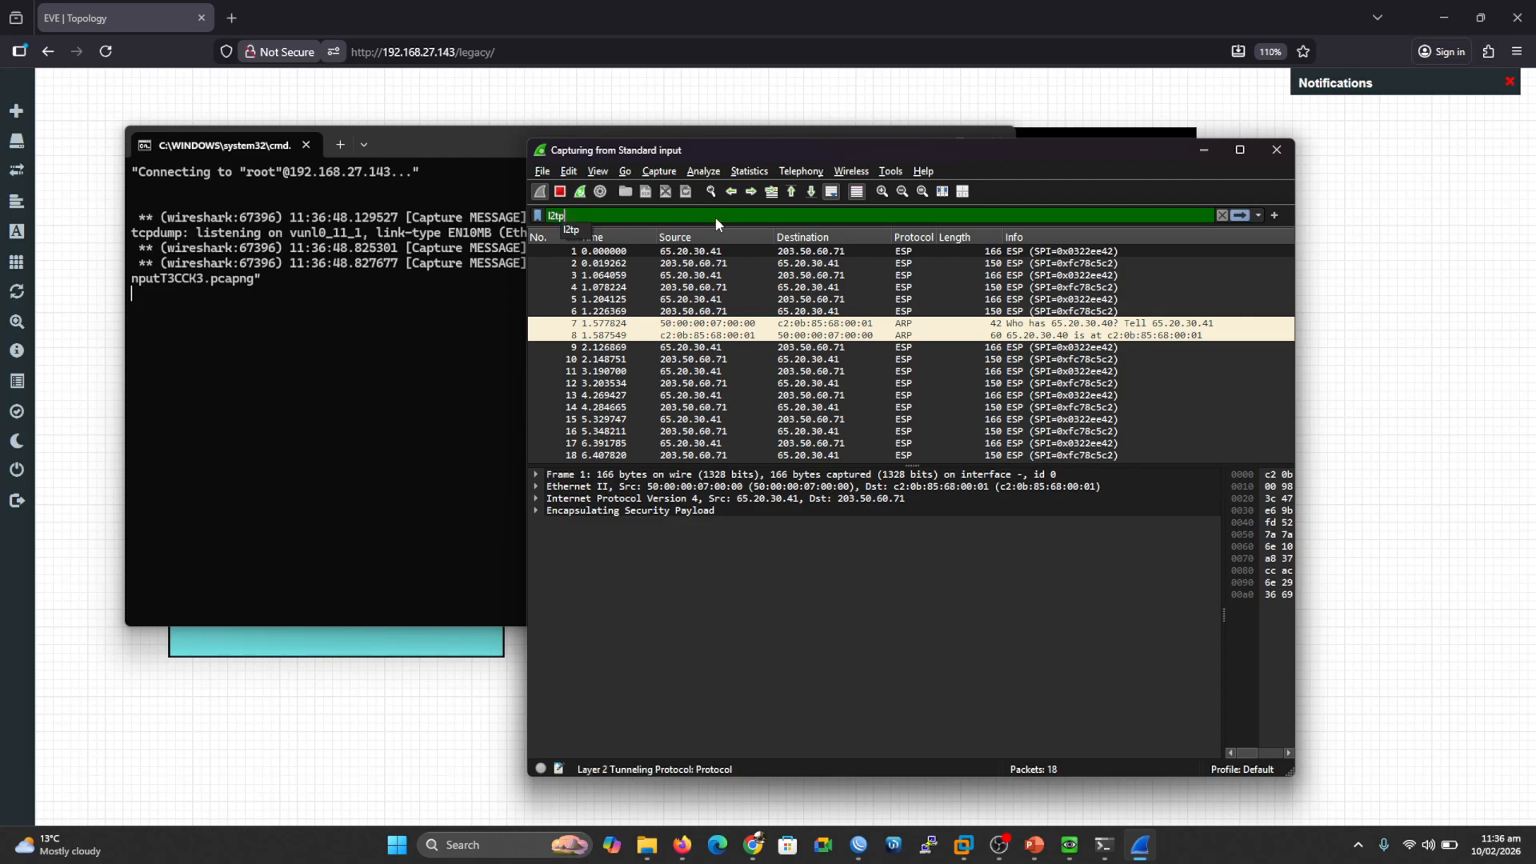
{"action": "key", "text": "Return"}
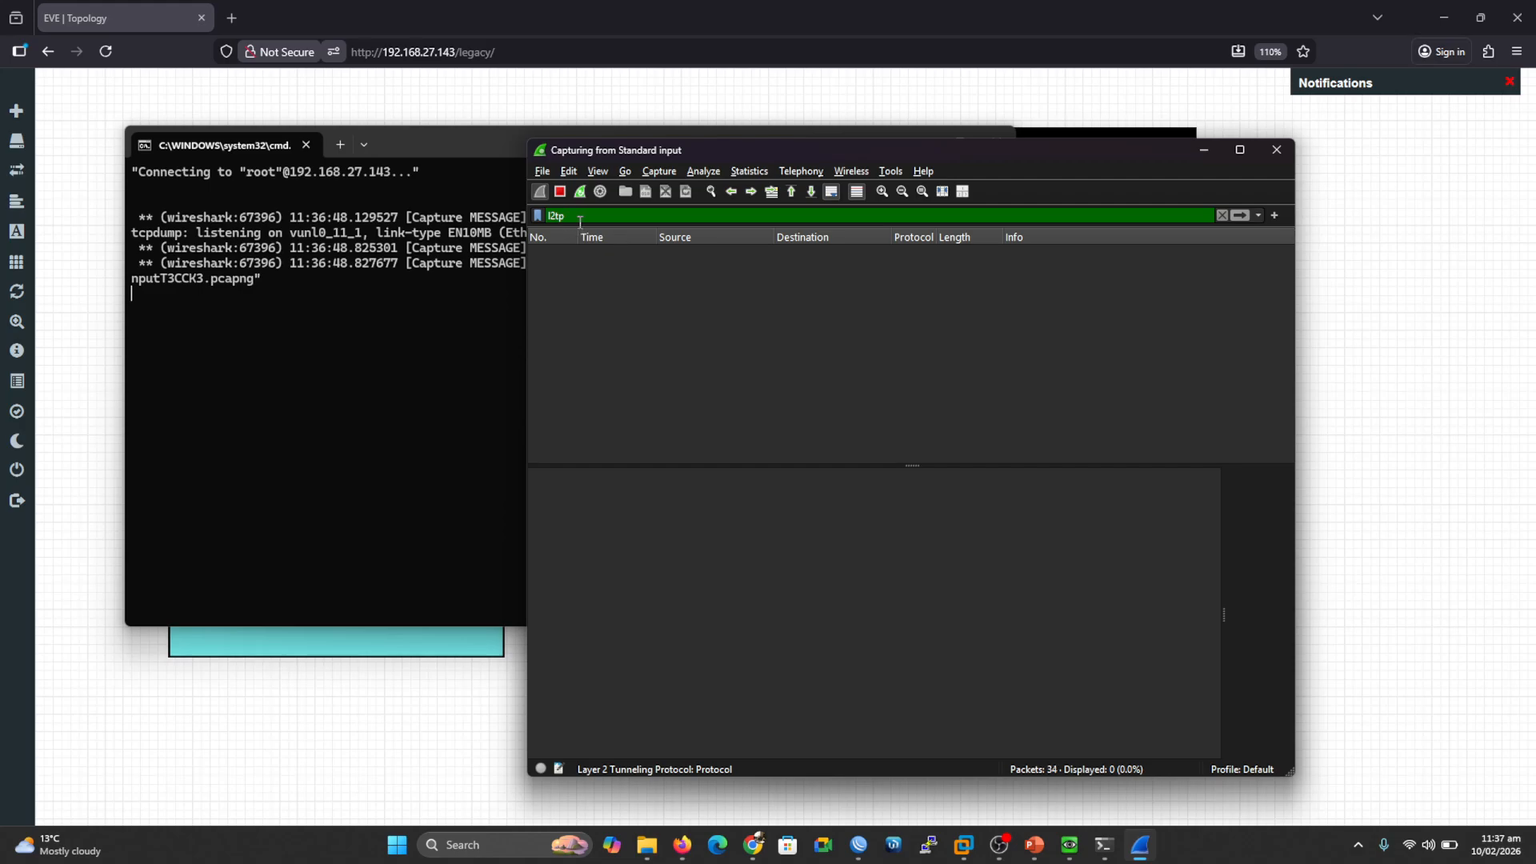
{"action": "key", "text": "BackSpace"}
{"action": "key", "text": "BackSpace"}
{"action": "key", "text": "BackSpace"}
{"action": "key", "text": "BackSpace"}
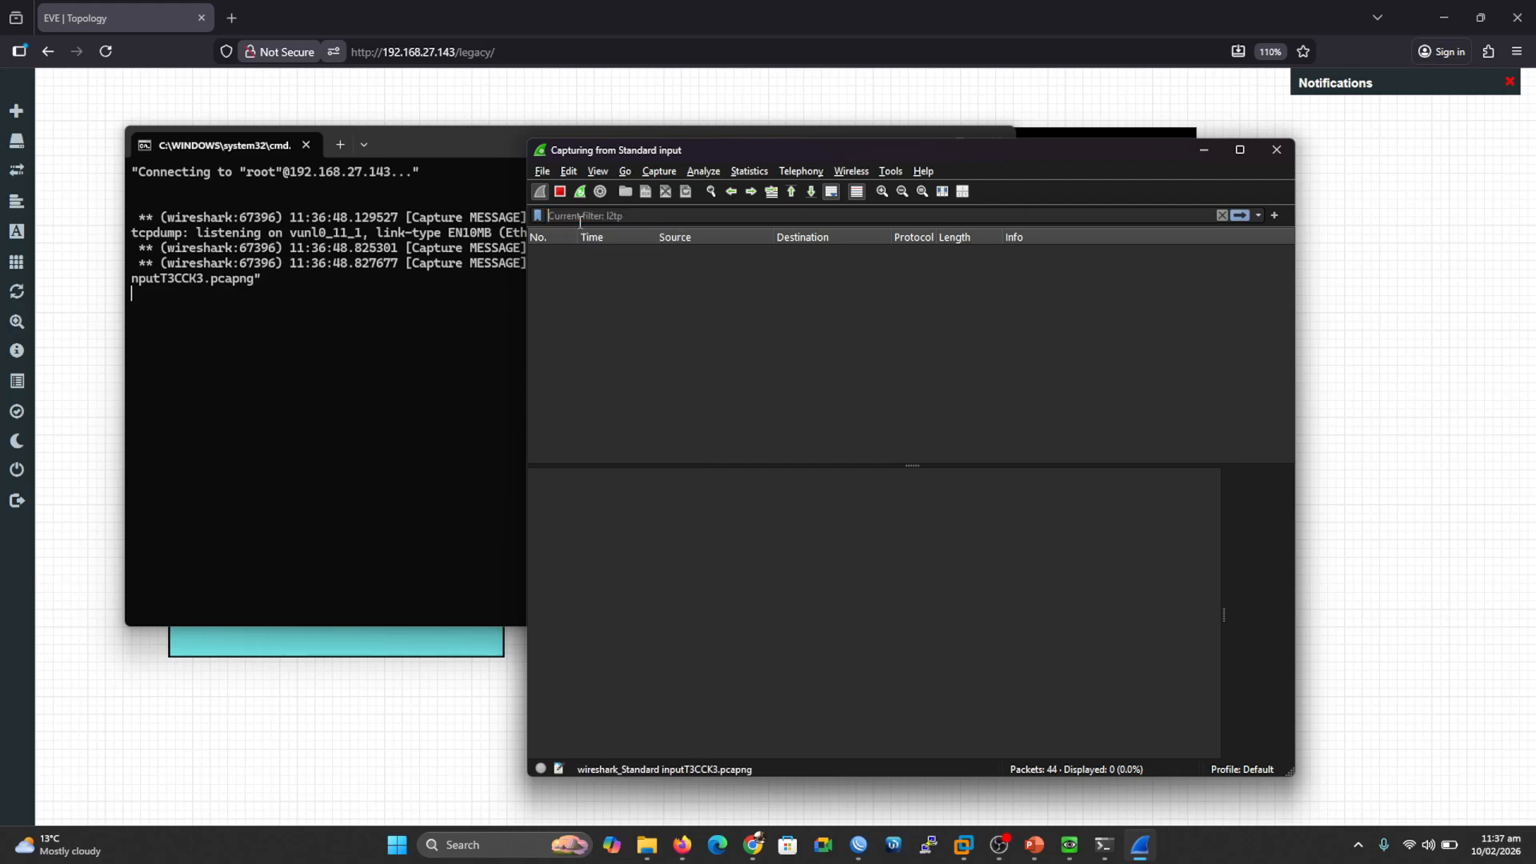
{"action": "key", "text": "Return"}
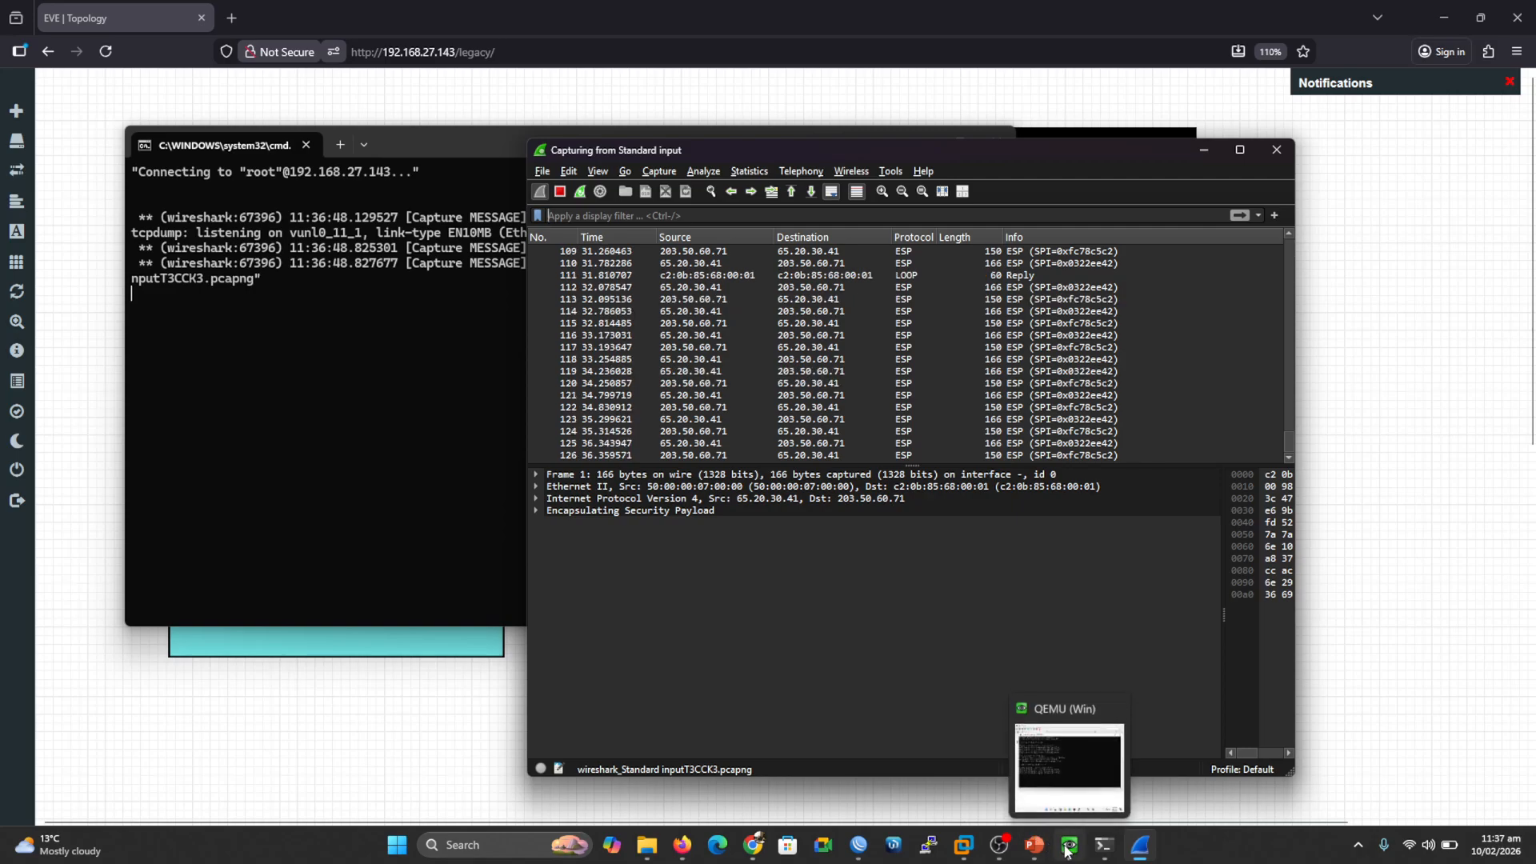
{"action": "left_click", "coordinate": [1076, 748]}
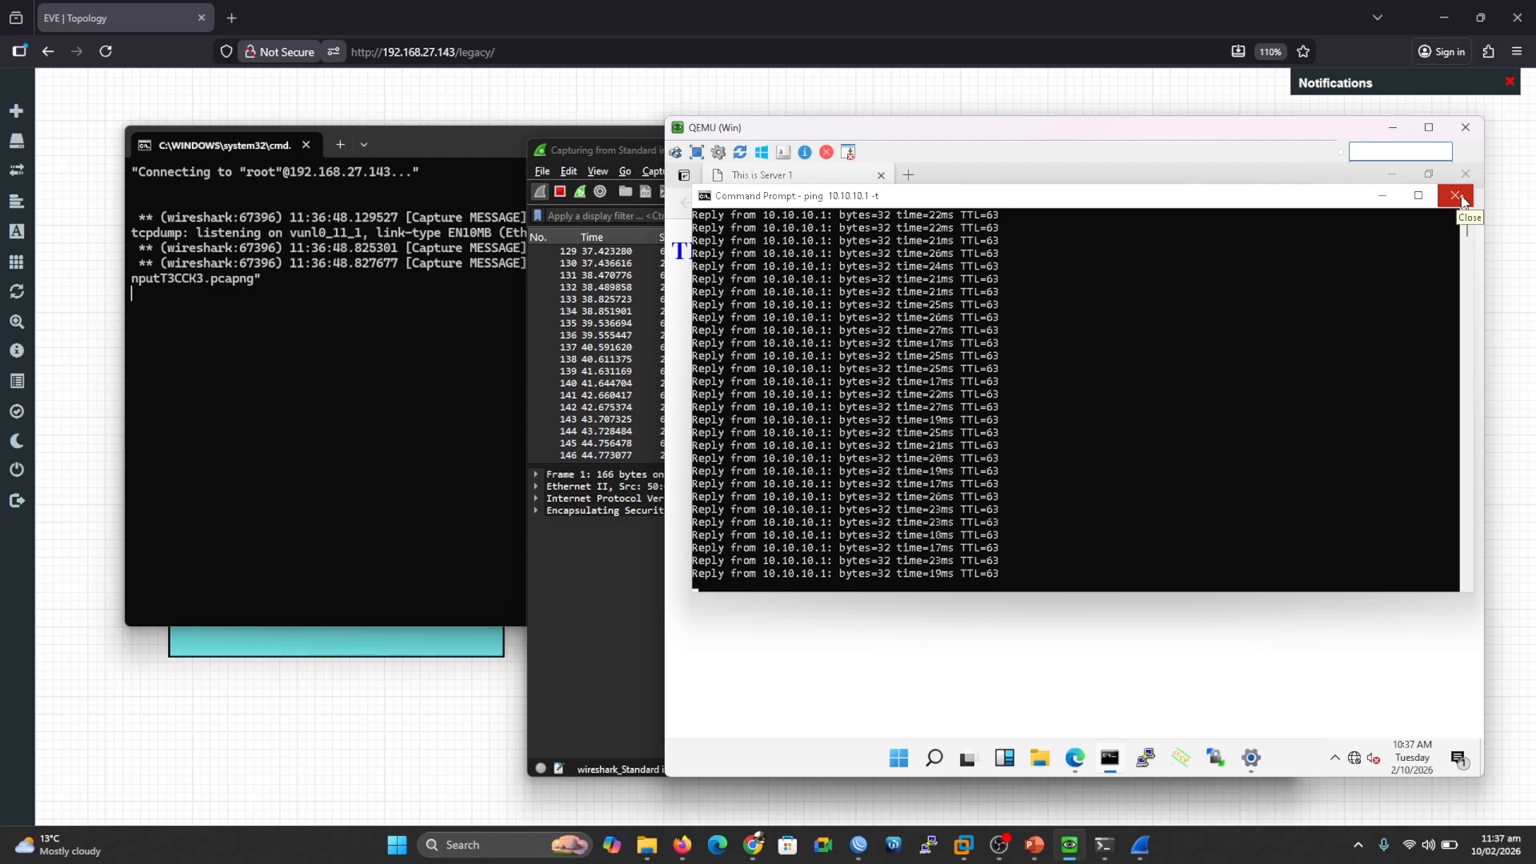
Step: Expand the first packet's ESP, IPv4 and Ethernet II details in Wireshark
{"action": "left_click", "coordinate": [1389, 126]}
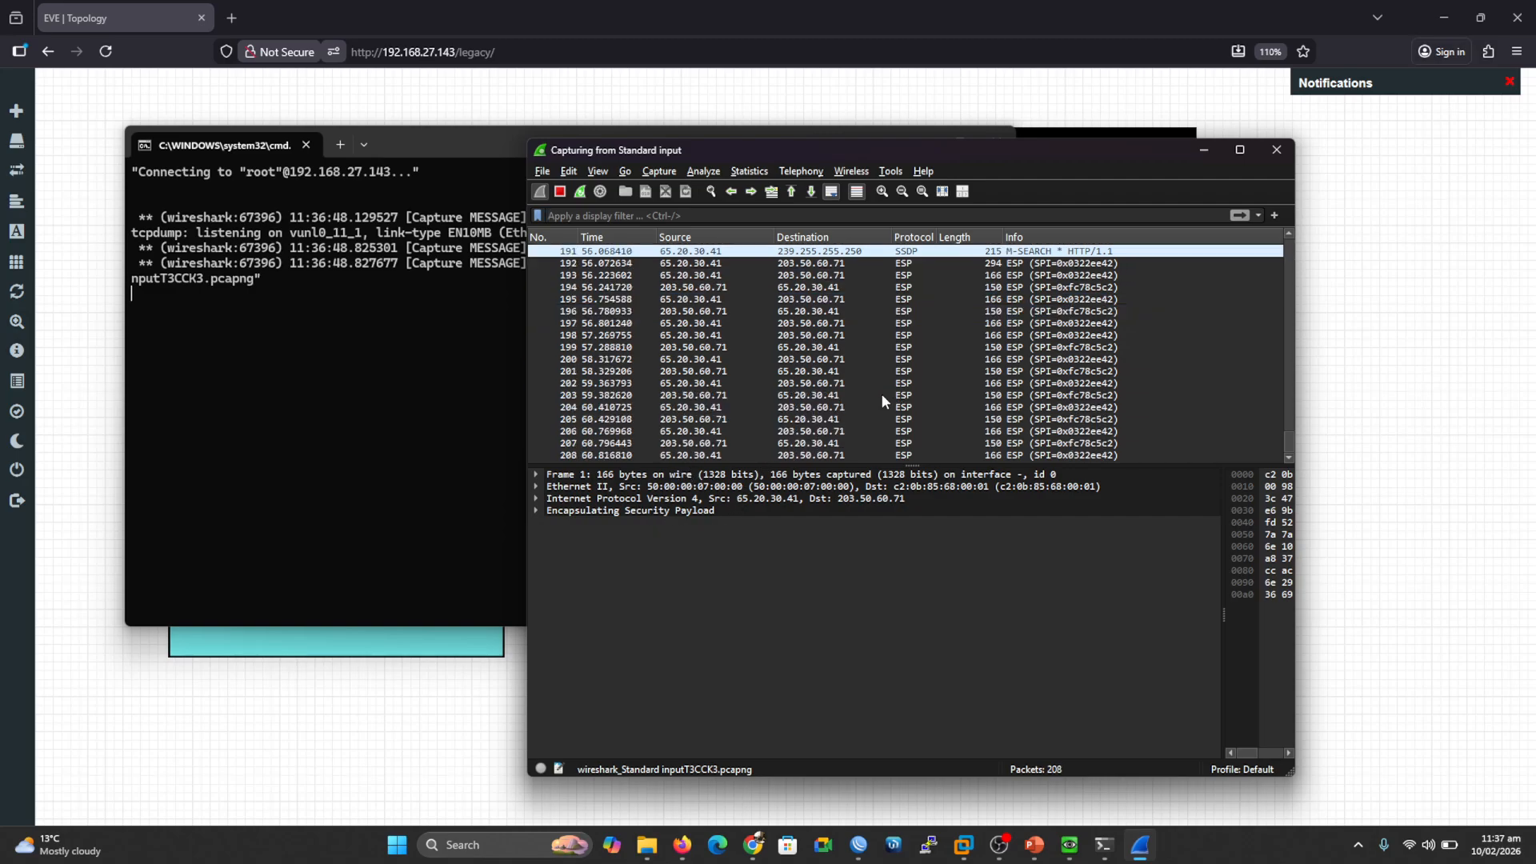
{"action": "left_click", "coordinate": [537, 511]}
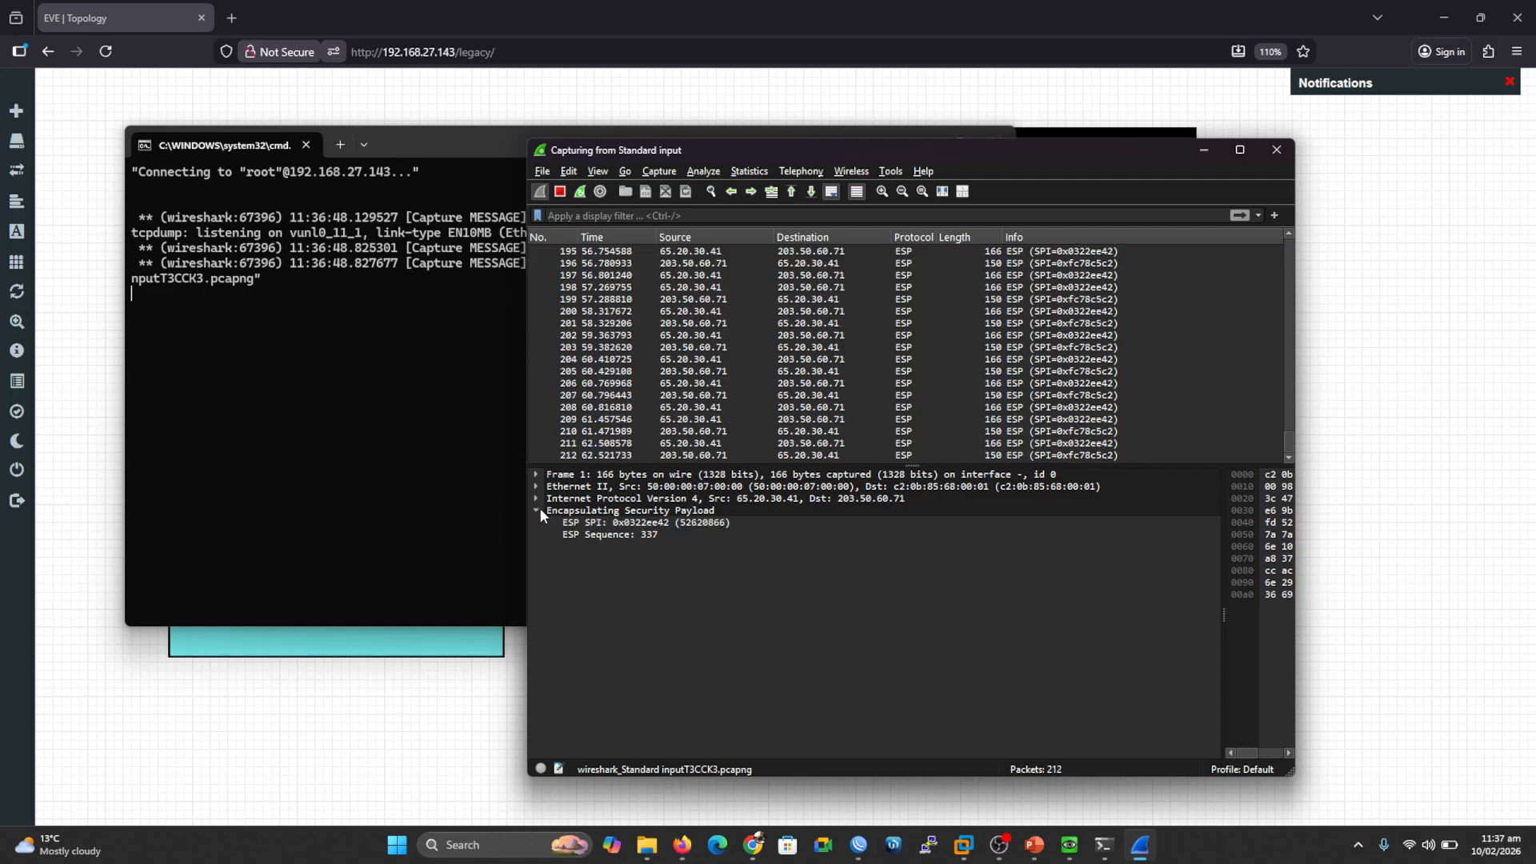
{"action": "left_click", "coordinate": [535, 499]}
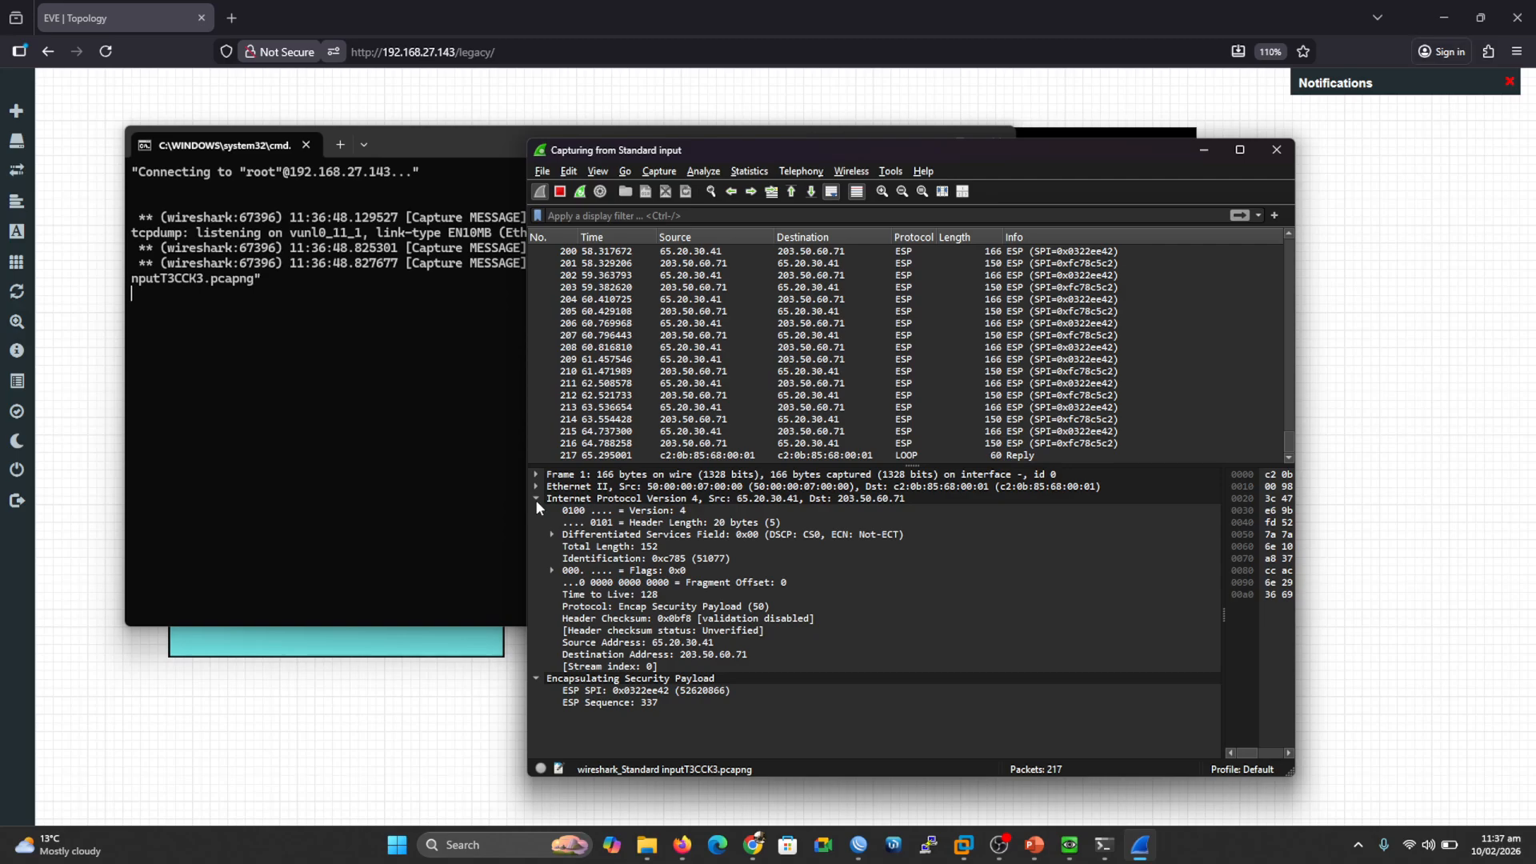
{"action": "left_click", "coordinate": [536, 486]}
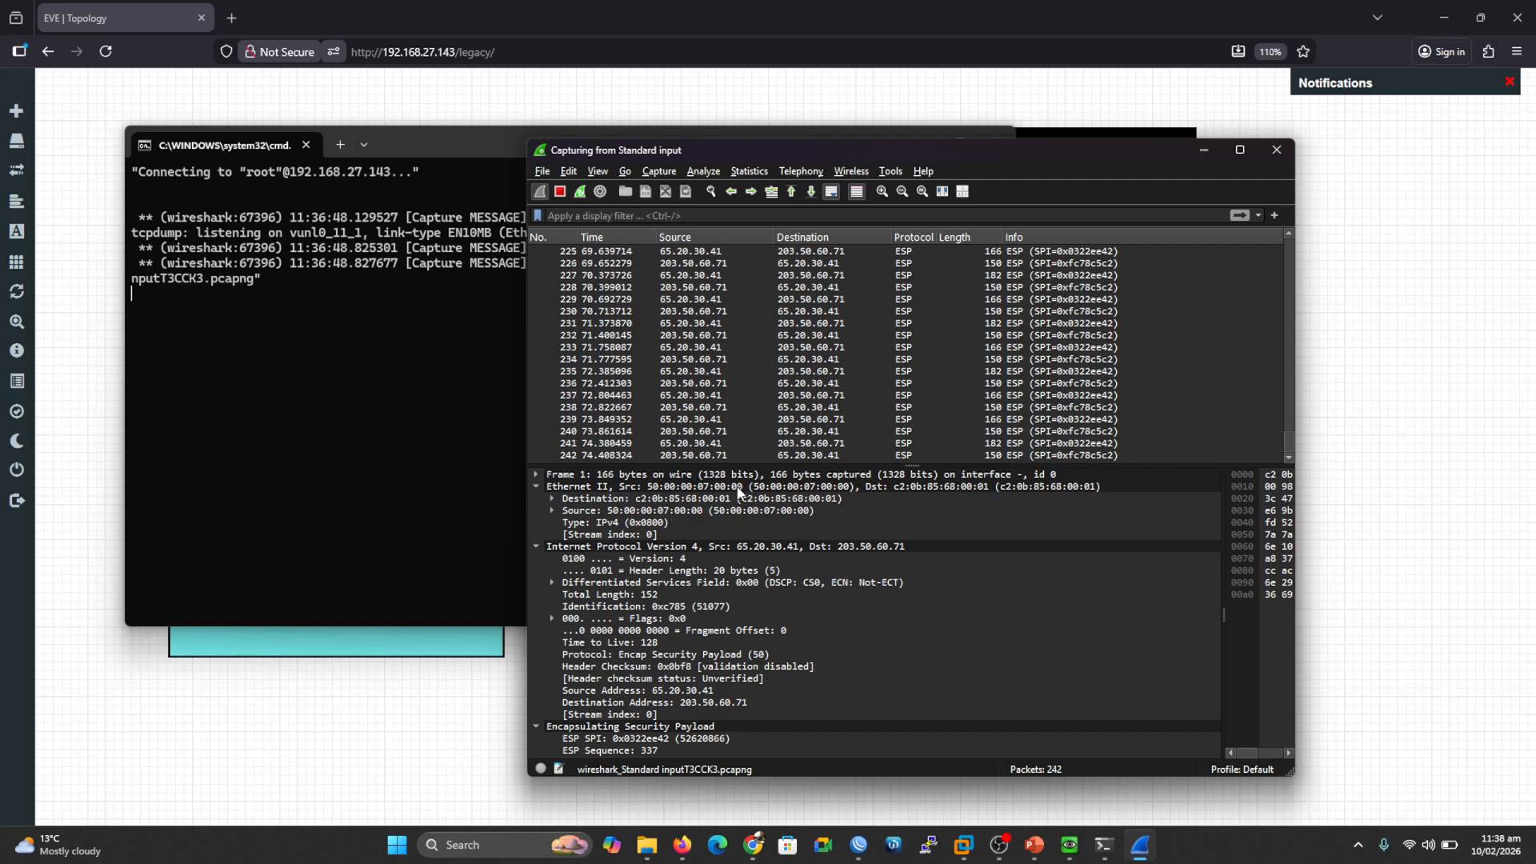
{"action": "left_click", "coordinate": [859, 845]}
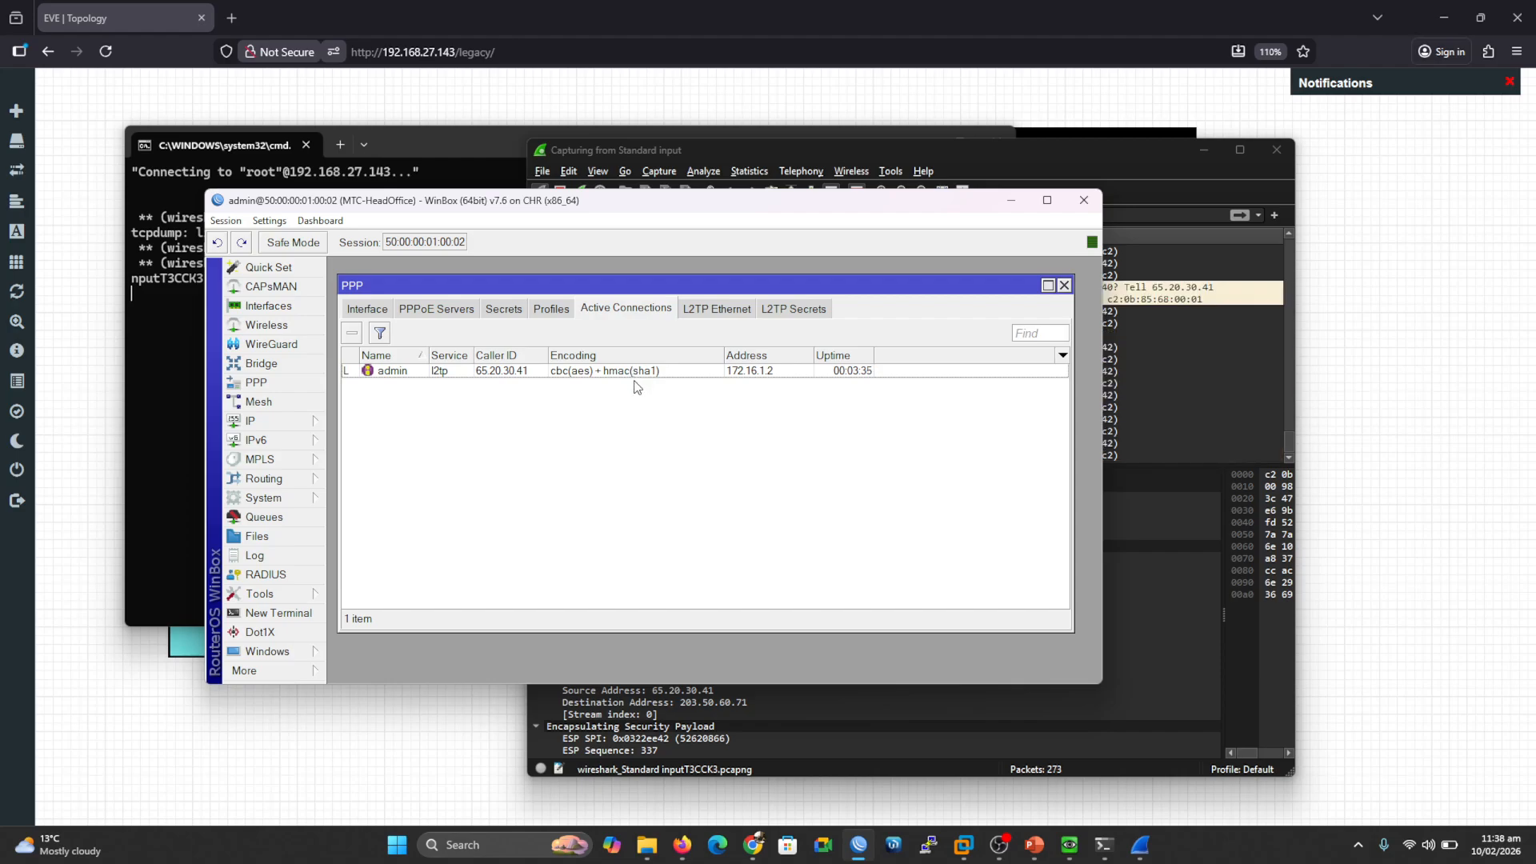
Step: Minimize WinBox, bring the capture terminal forward, then advance the slide show to the Thank You slide
{"action": "left_click", "coordinate": [1012, 201]}
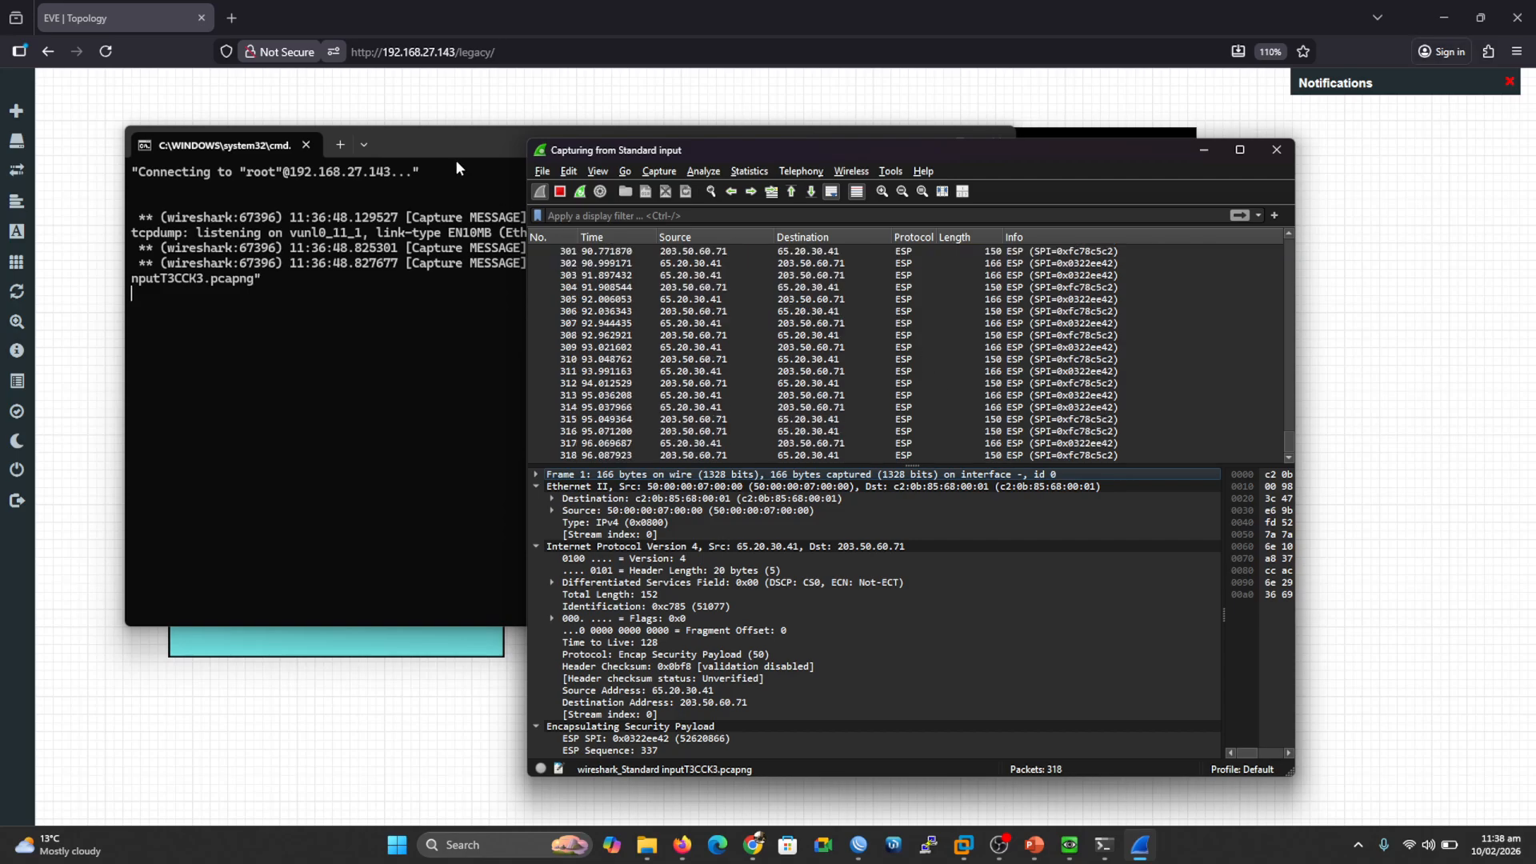
{"action": "left_click", "coordinate": [450, 148]}
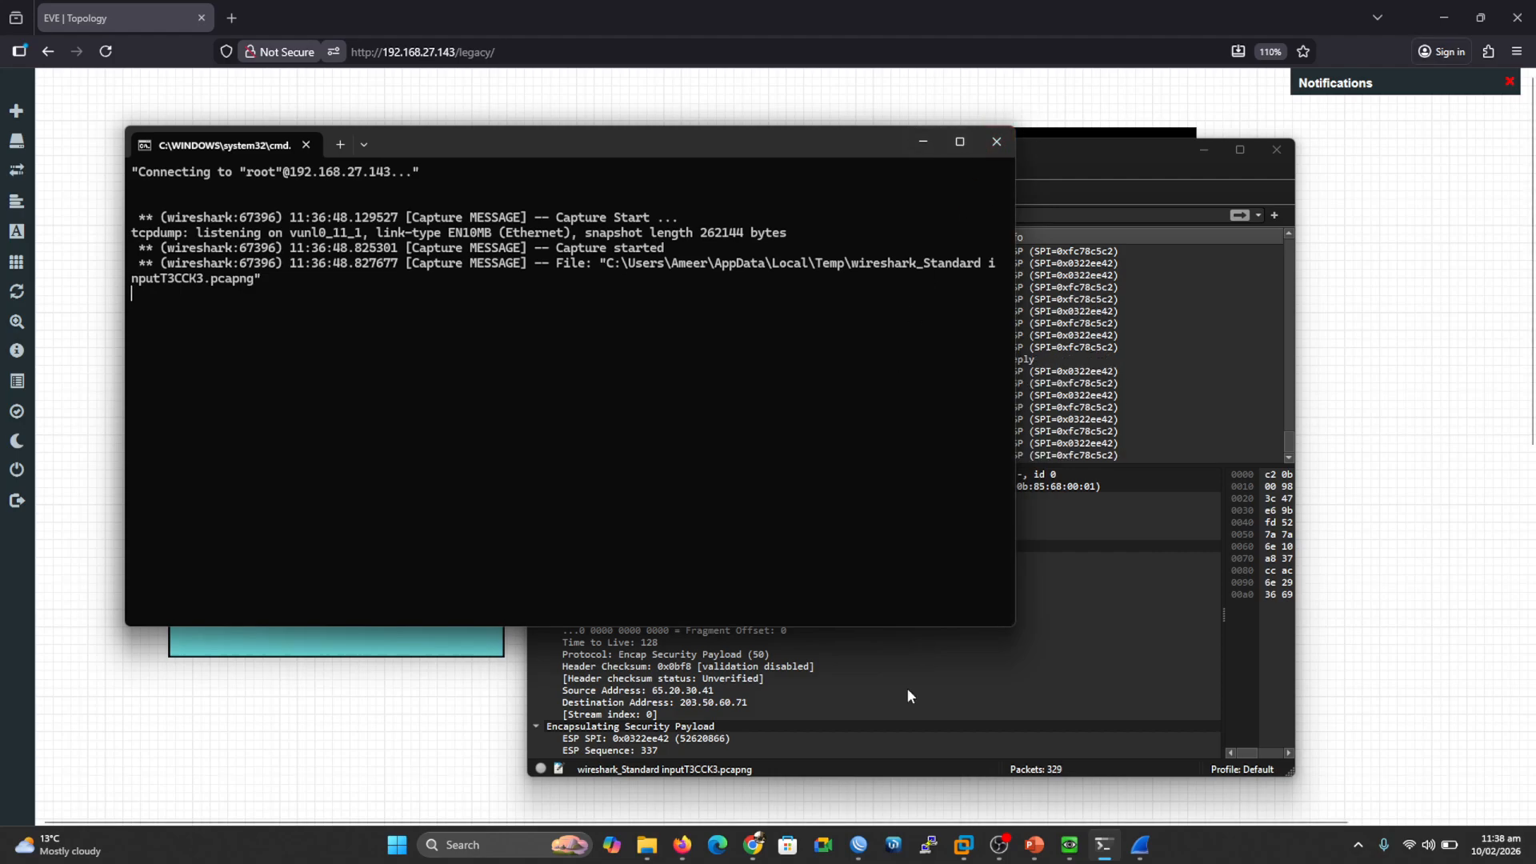
{"action": "mouse_move", "coordinate": [1036, 849]}
{"action": "left_click", "coordinate": [1120, 765]}
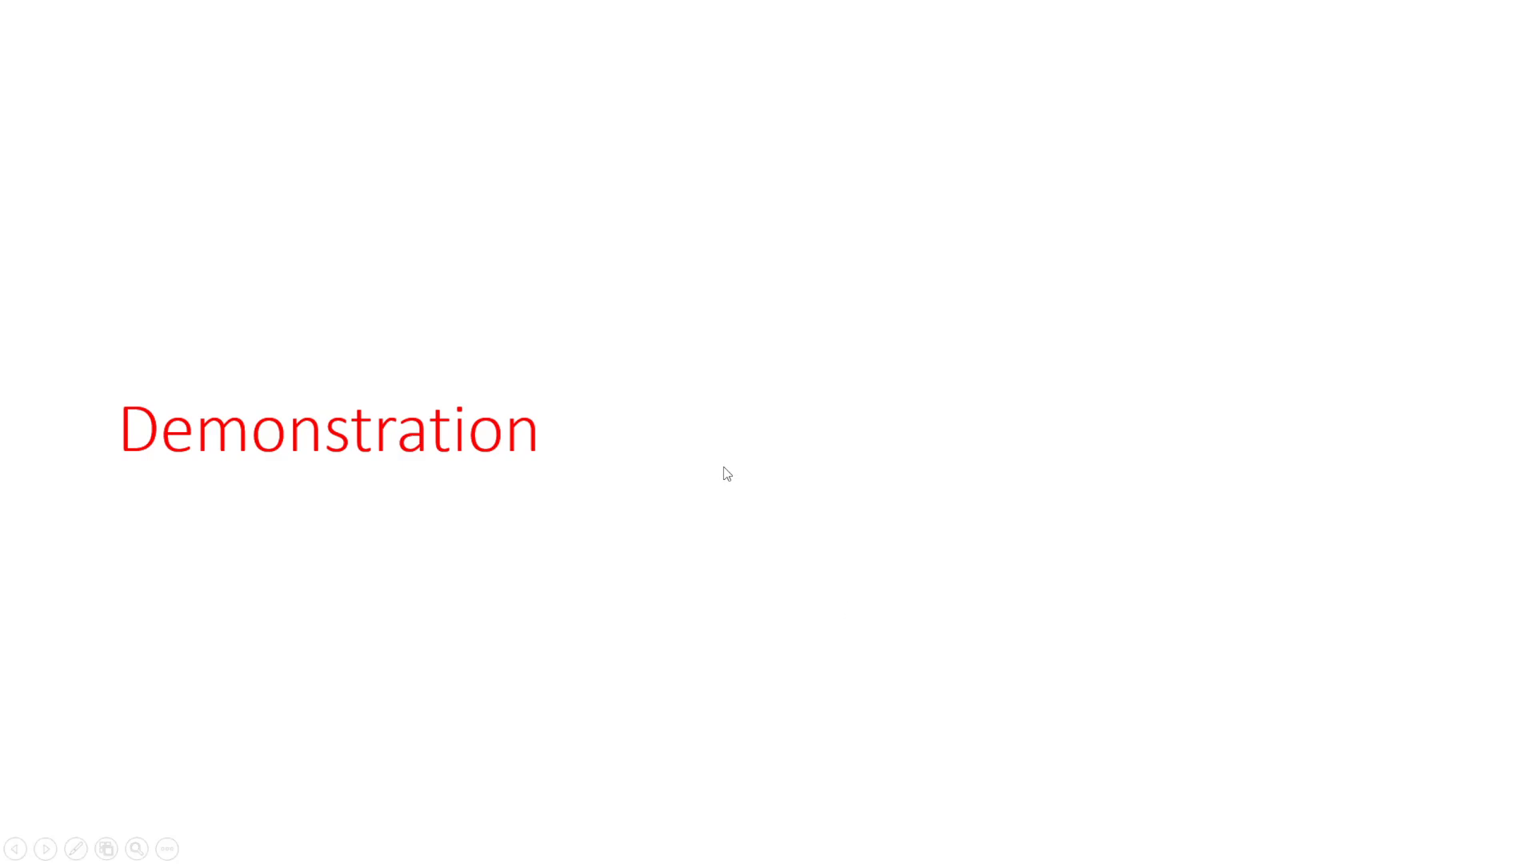
{"action": "key", "text": "Right"}
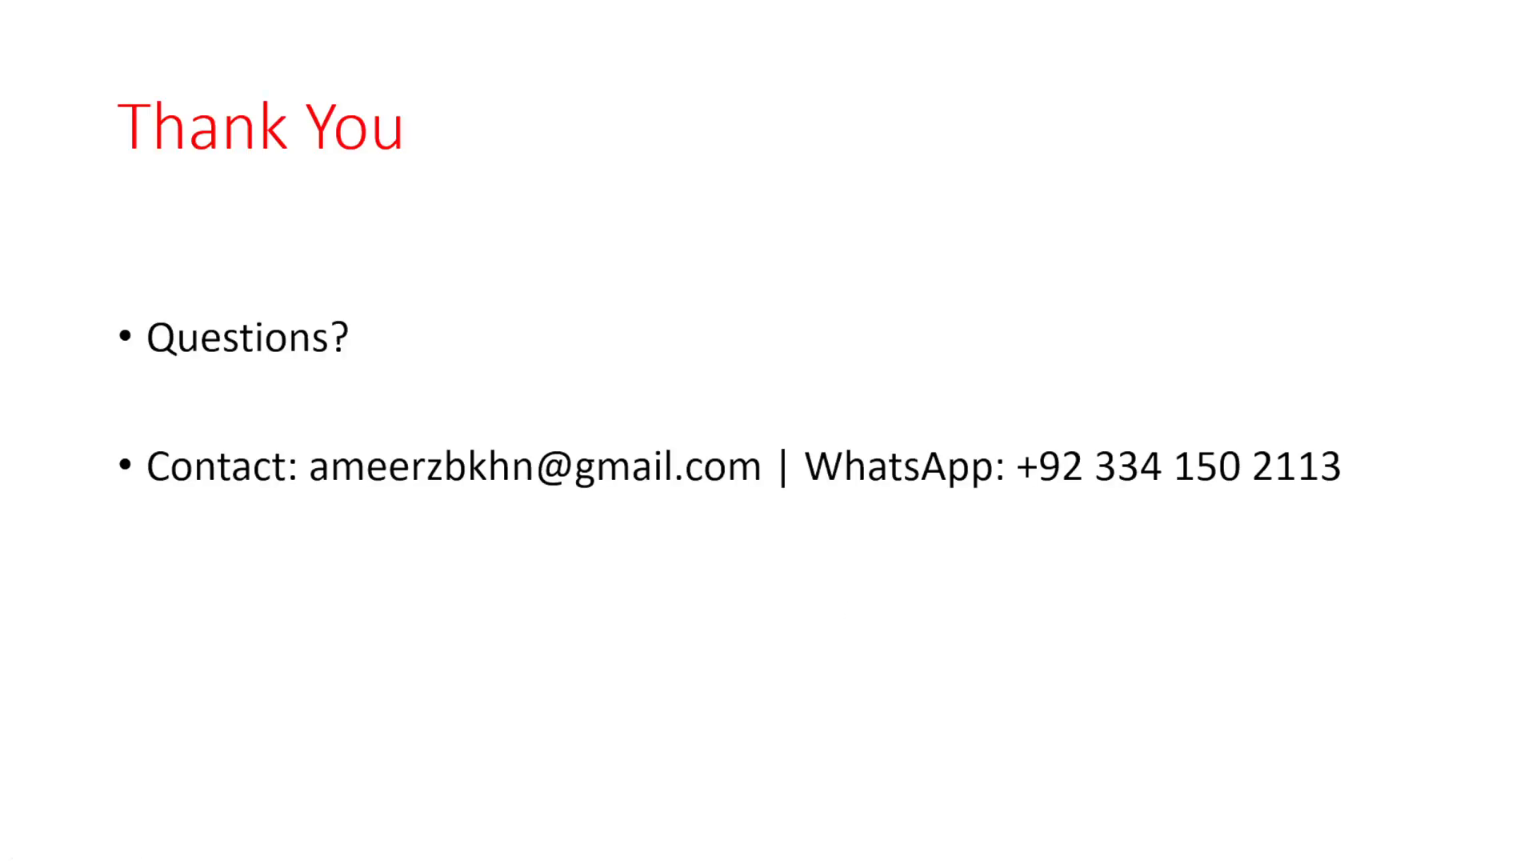